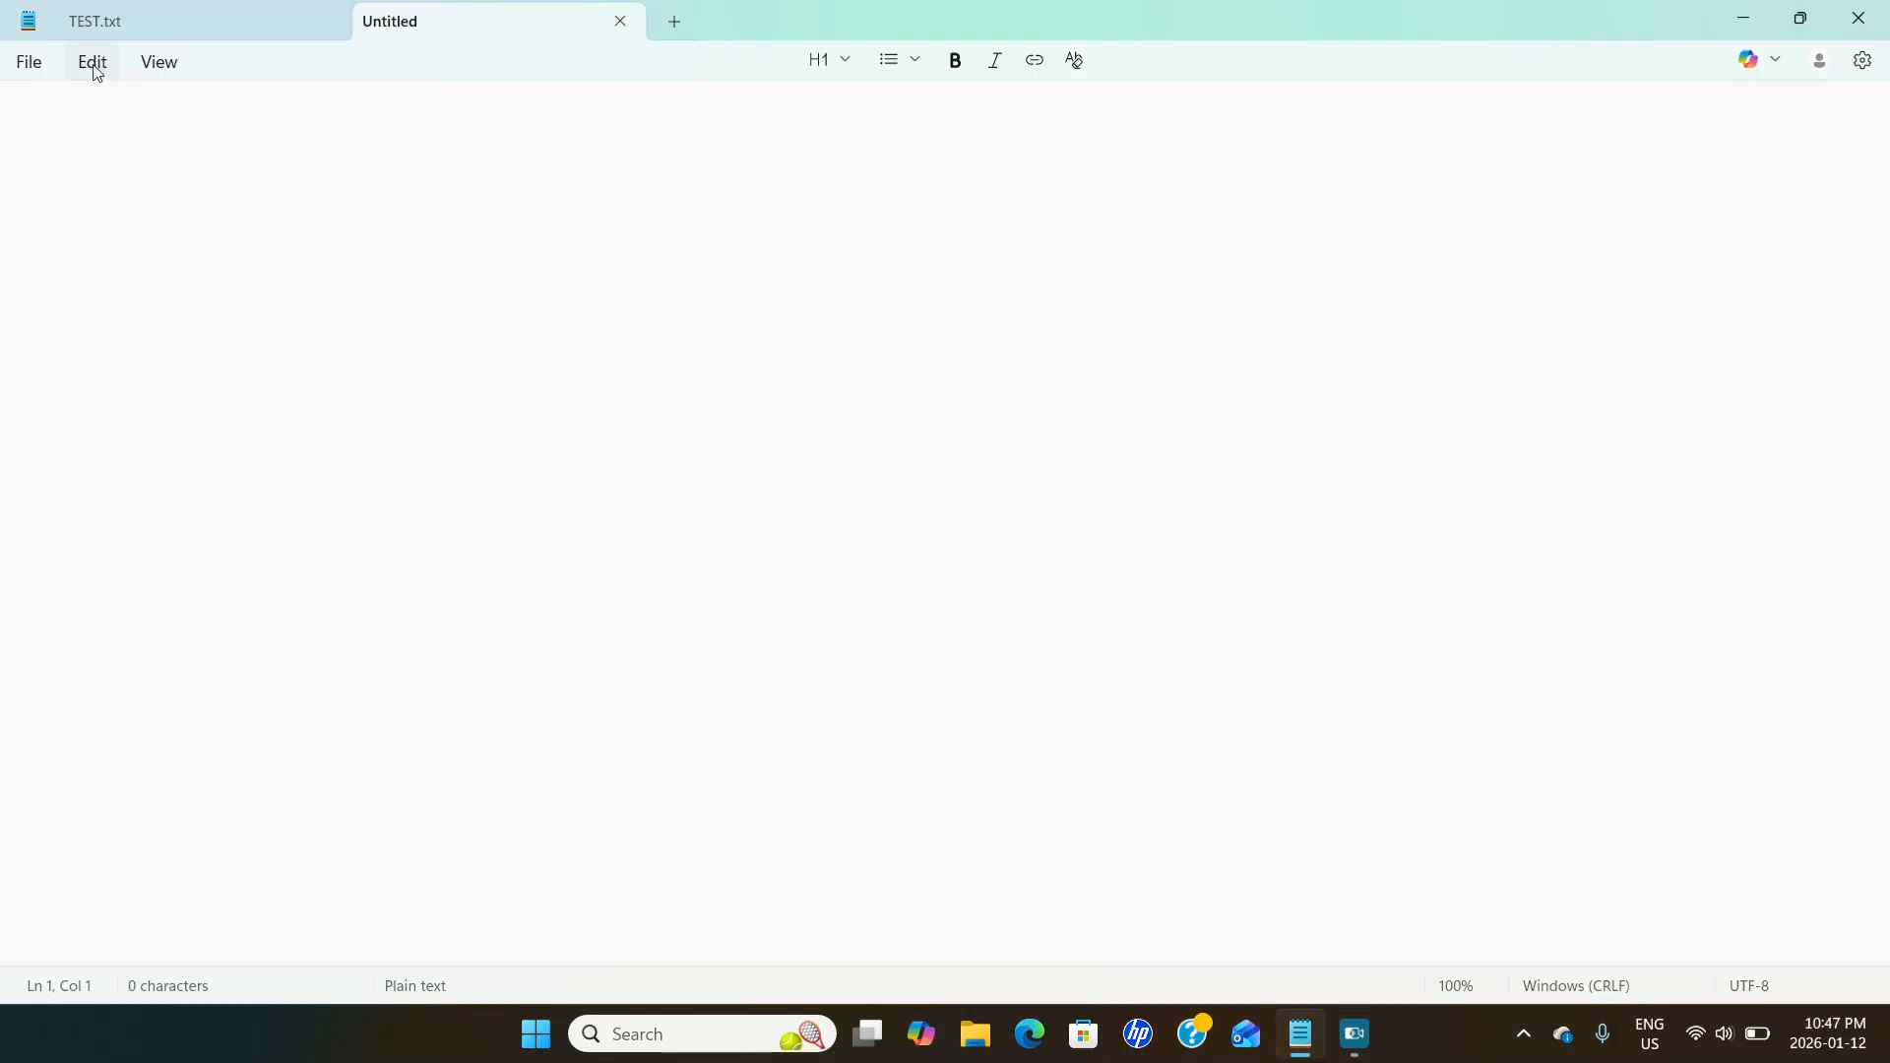
Review the editor's font family, style and size settings, then return to the untitled document.
{"action": "left_click", "coordinate": [96, 67]}
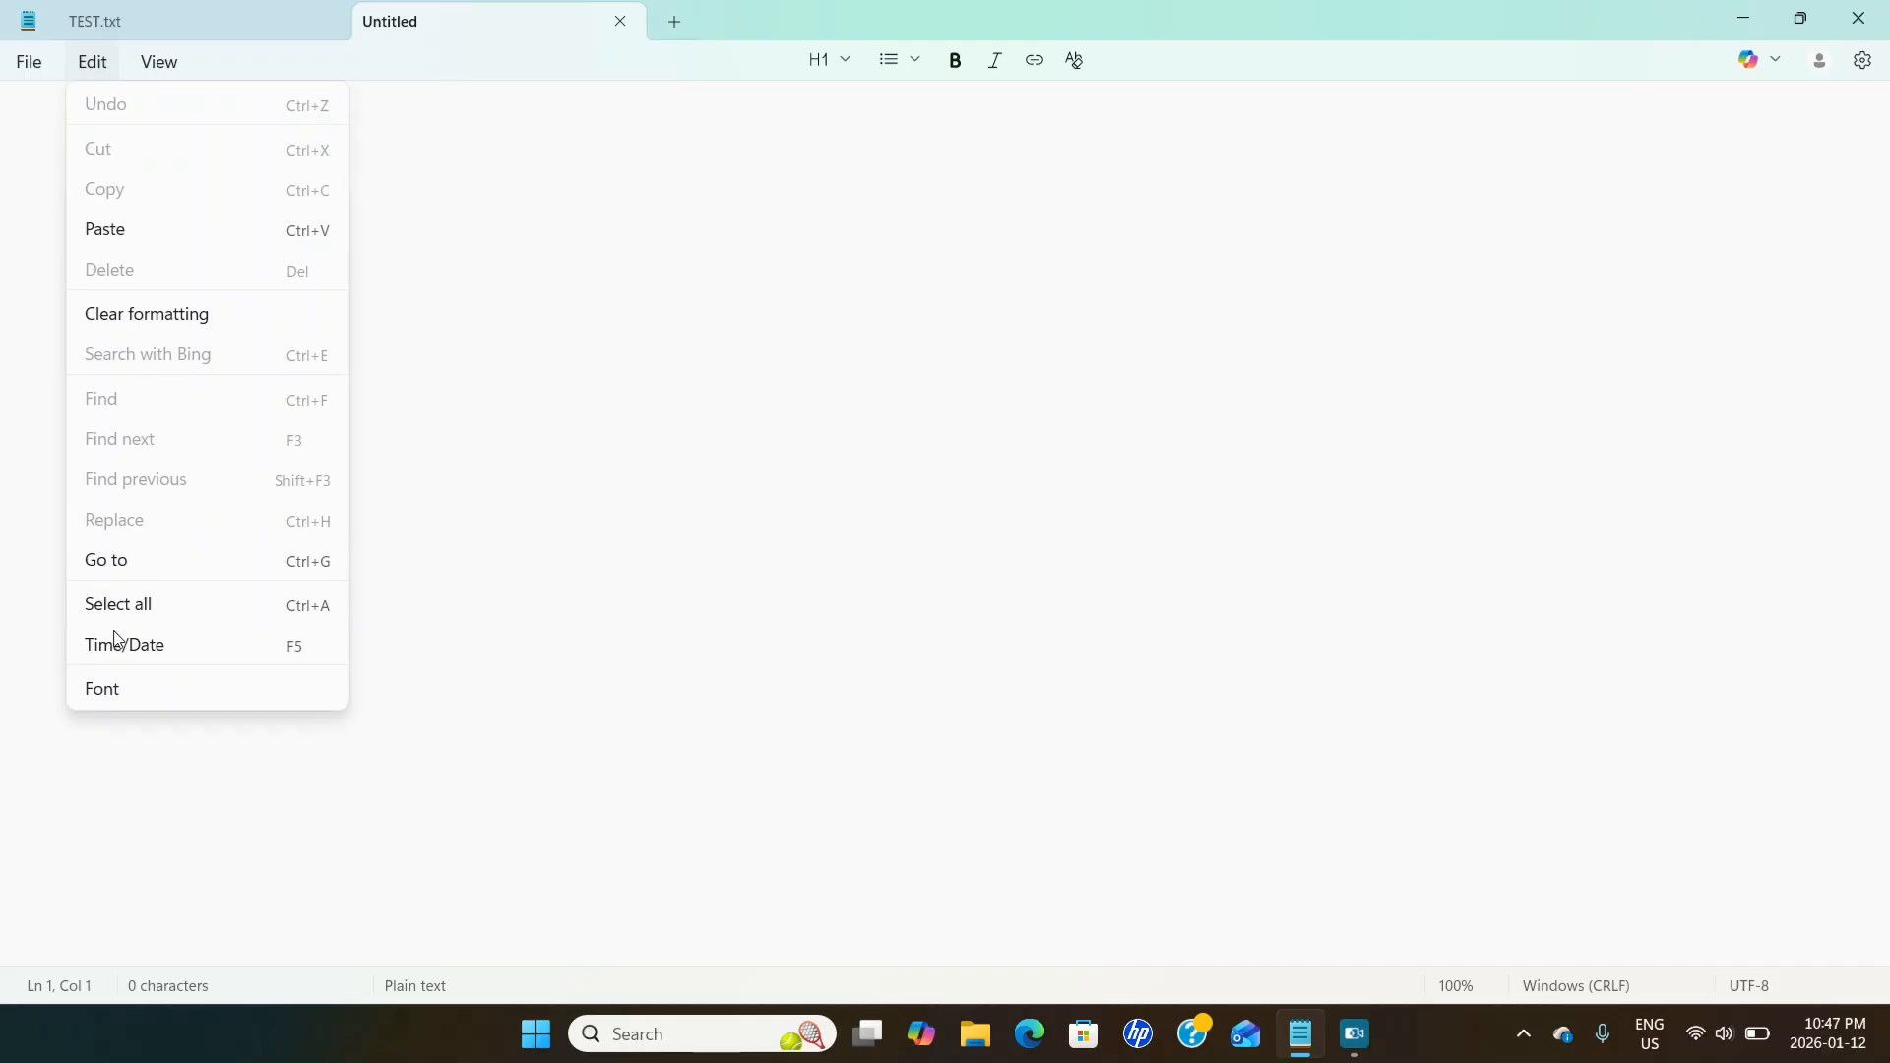
{"action": "left_click", "coordinate": [134, 694]}
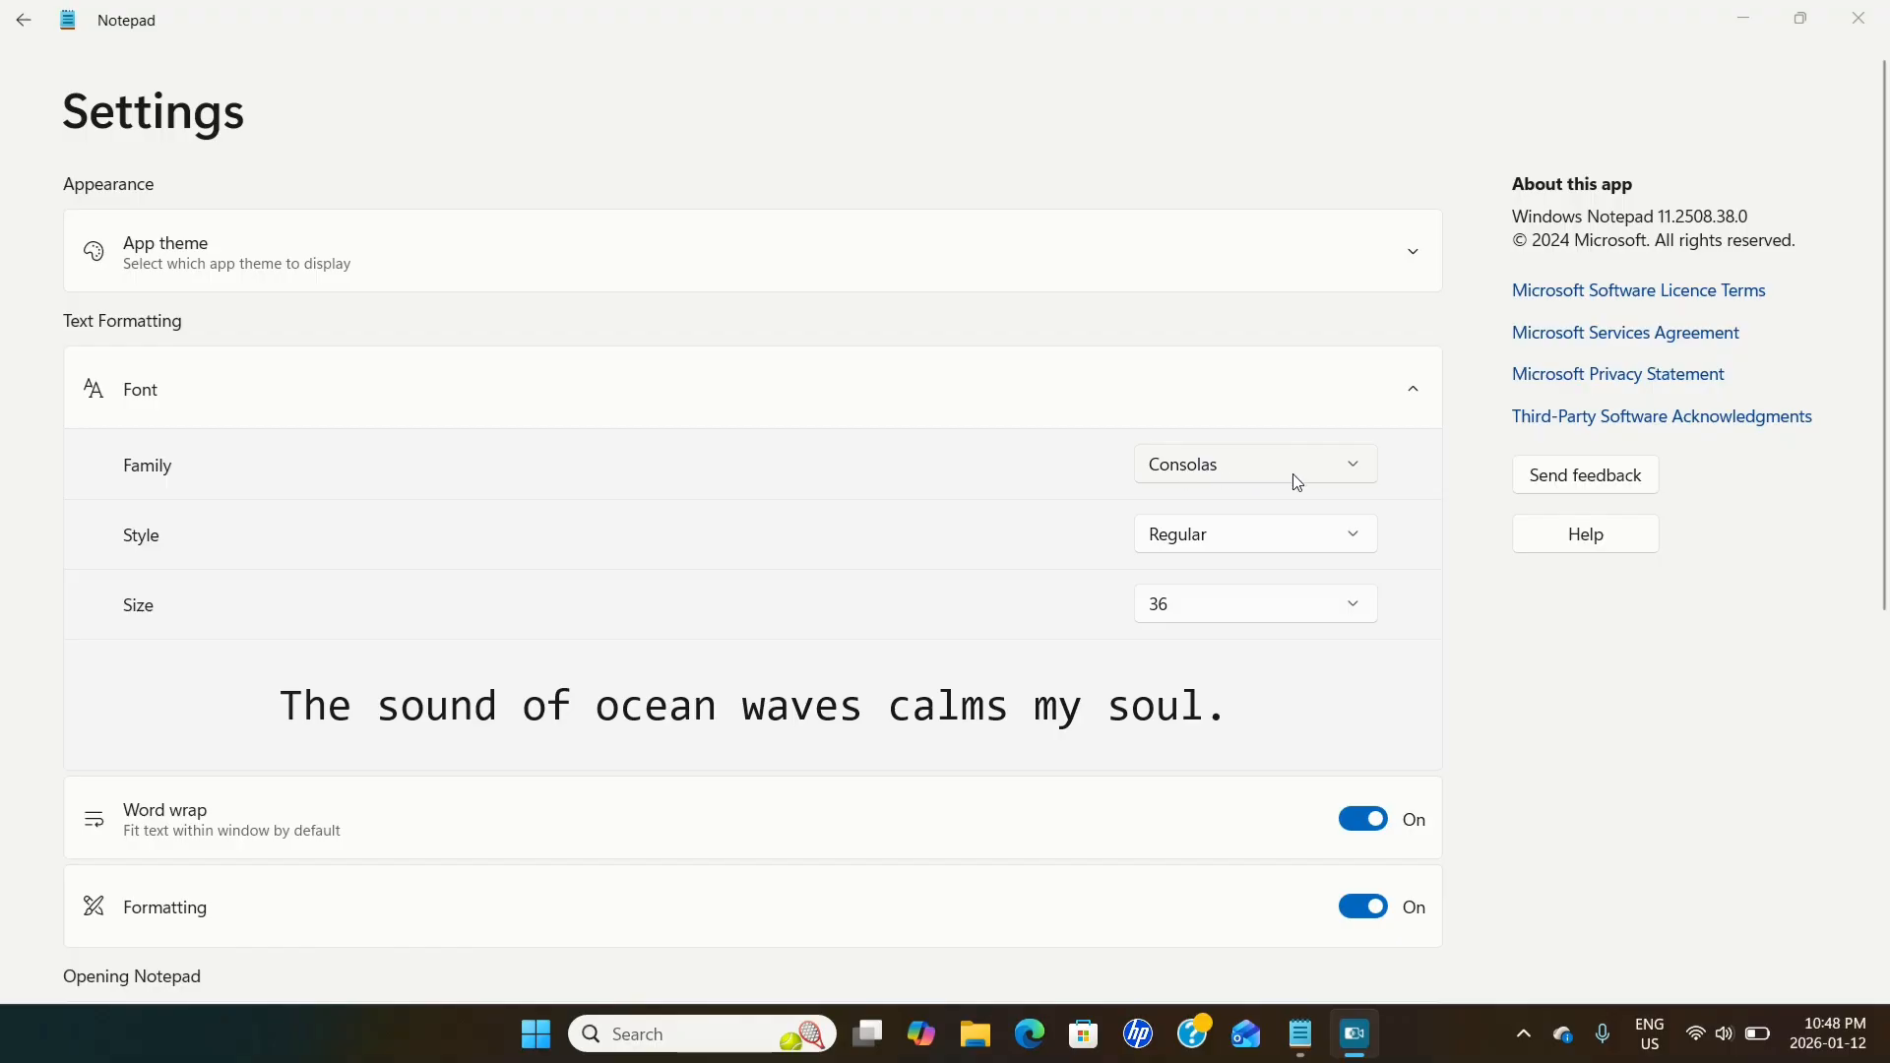
{"action": "left_click", "coordinate": [1371, 541]}
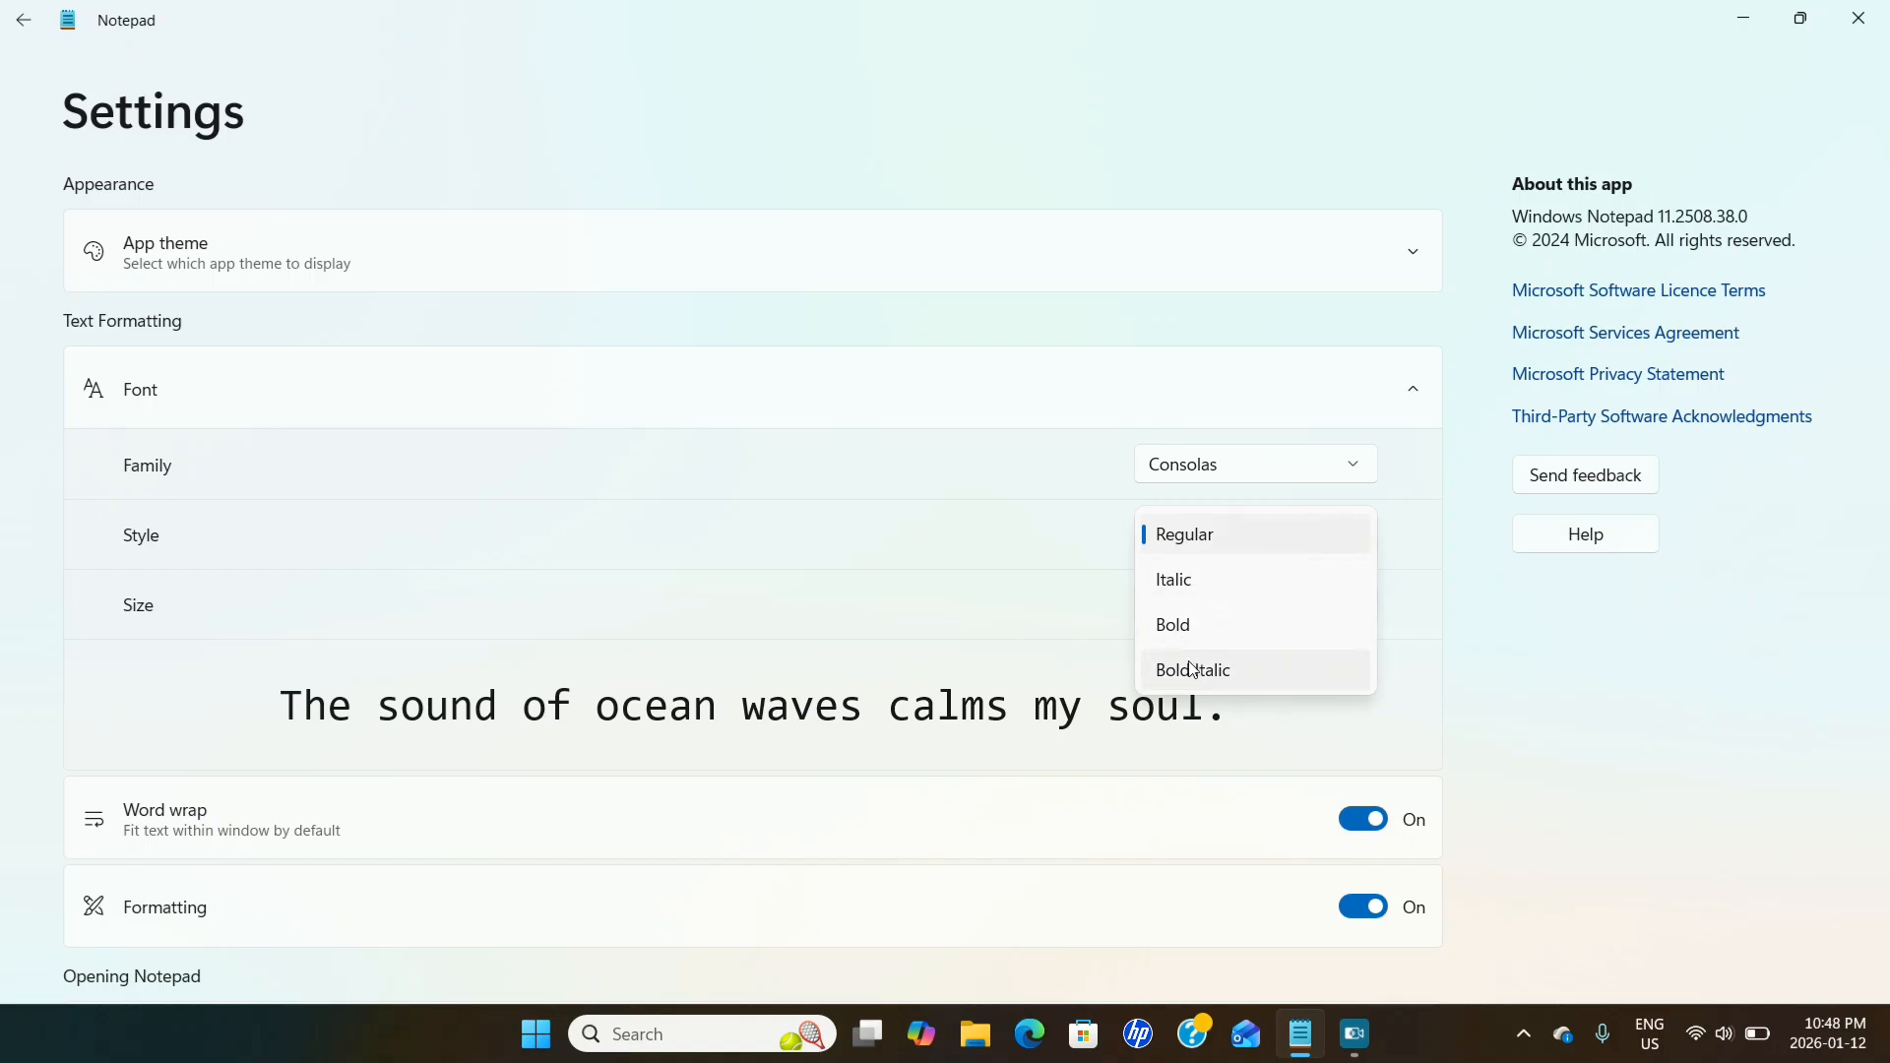
{"action": "left_click", "coordinate": [1481, 573]}
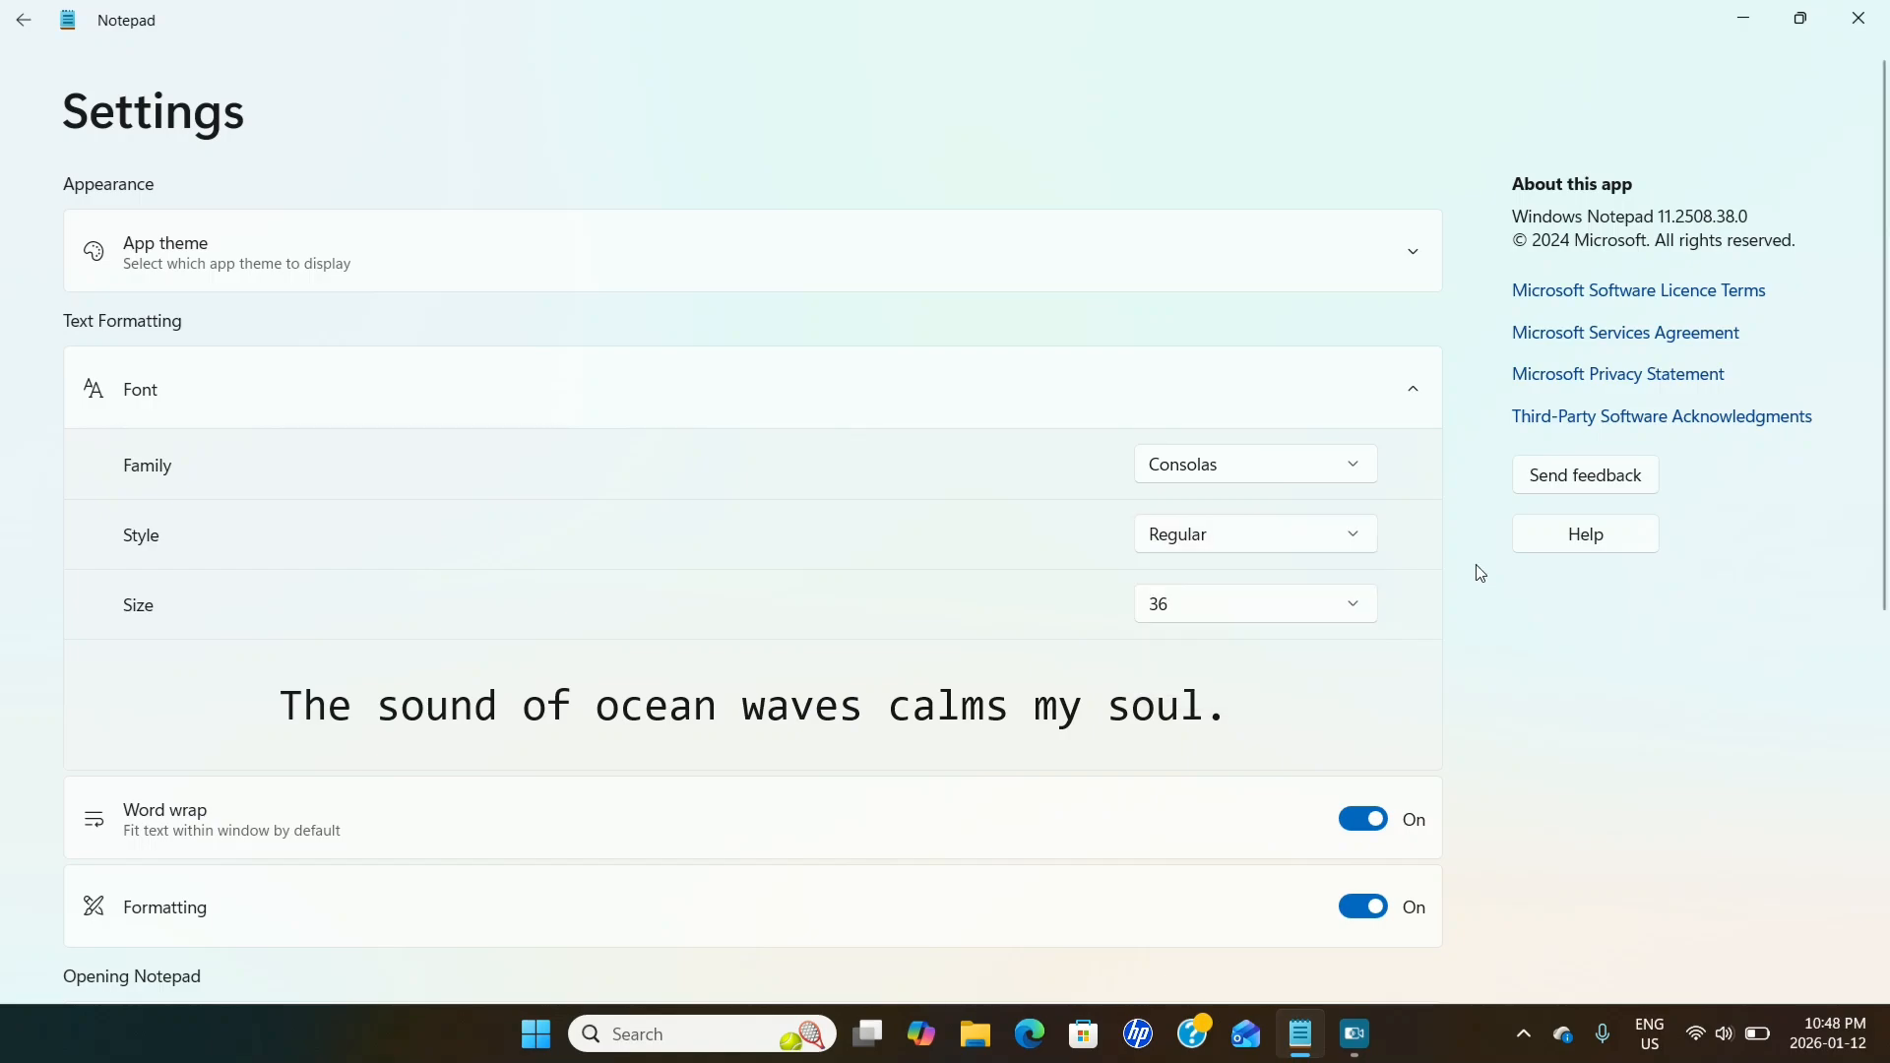
{"action": "left_click", "coordinate": [1358, 606]}
{"action": "left_click", "coordinate": [1562, 670]}
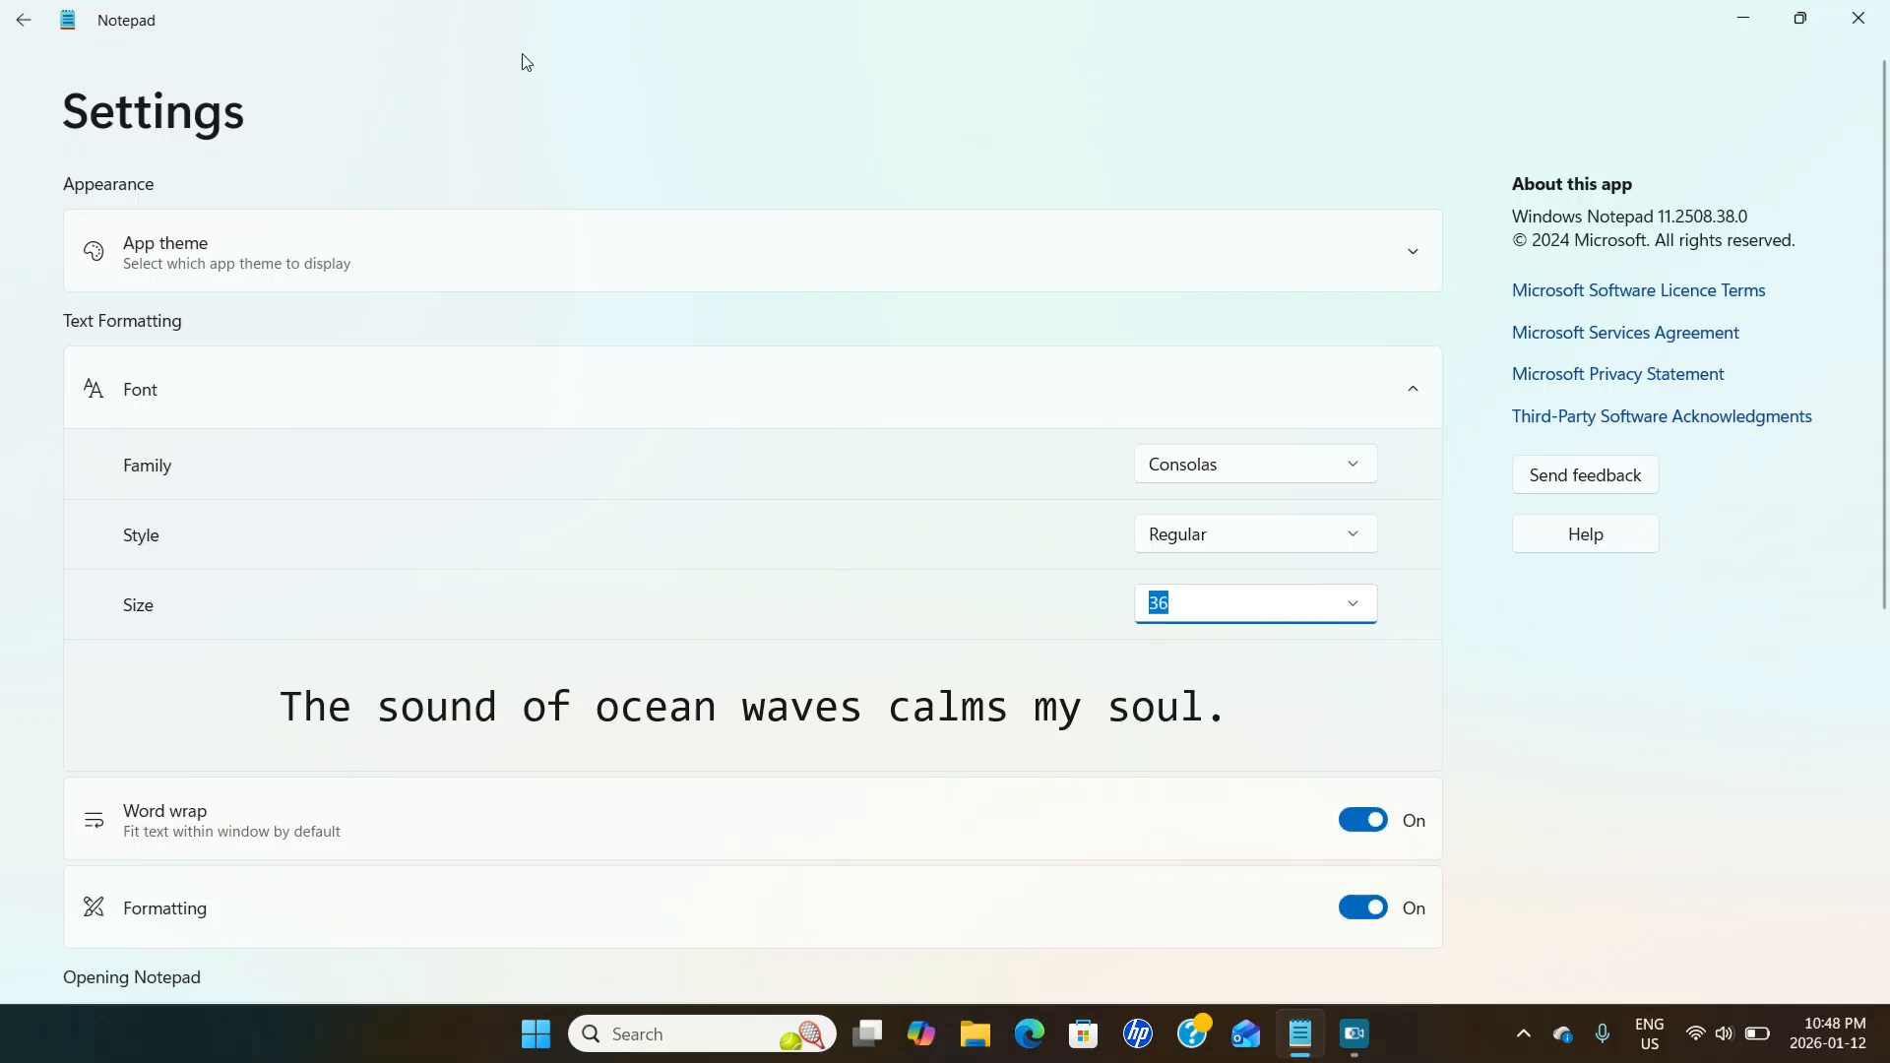
{"action": "left_click", "coordinate": [23, 20]}
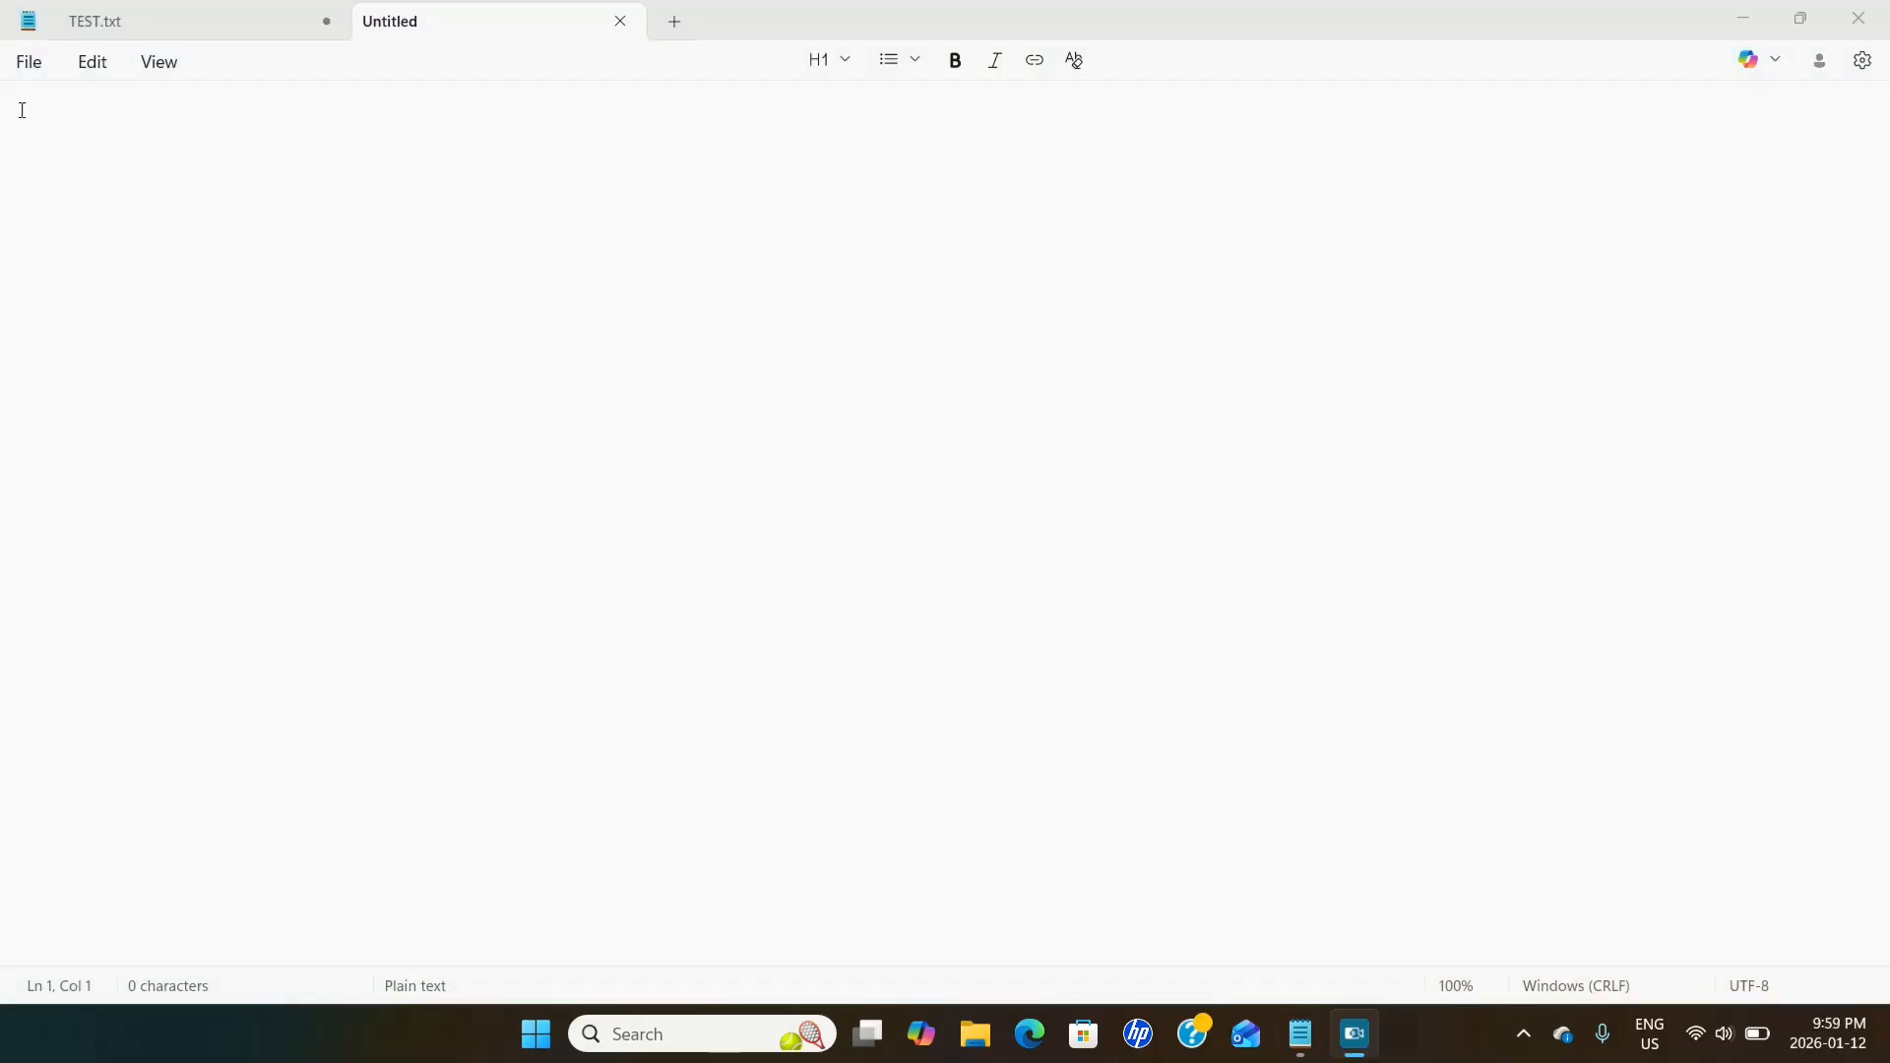
Write the first row in the blank document: indent two tabs and three spaces, with two groups of six capital I's separated by three spaces.
{"action": "left_click", "coordinate": [21, 110]}
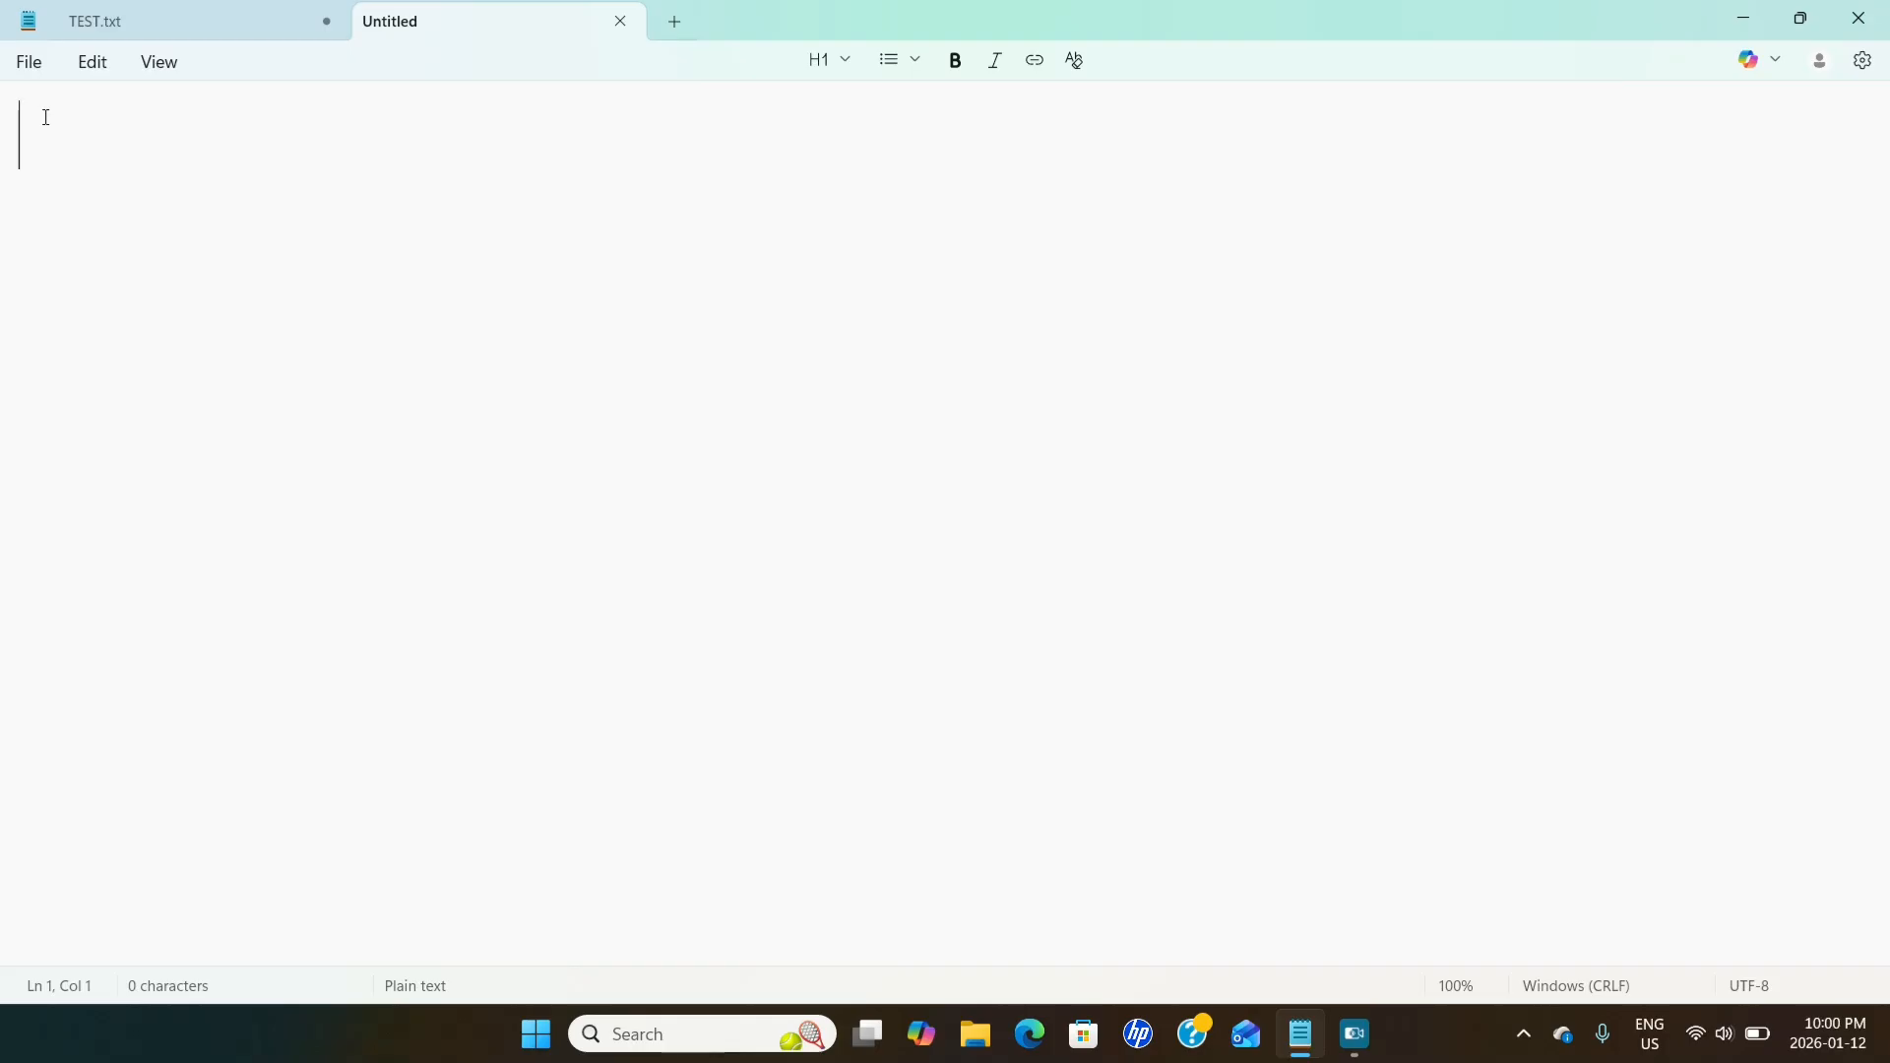
{"action": "key", "text": "Tab"}
{"action": "key", "text": "Tab"}
{"action": "type", "text": "IIIIII"}
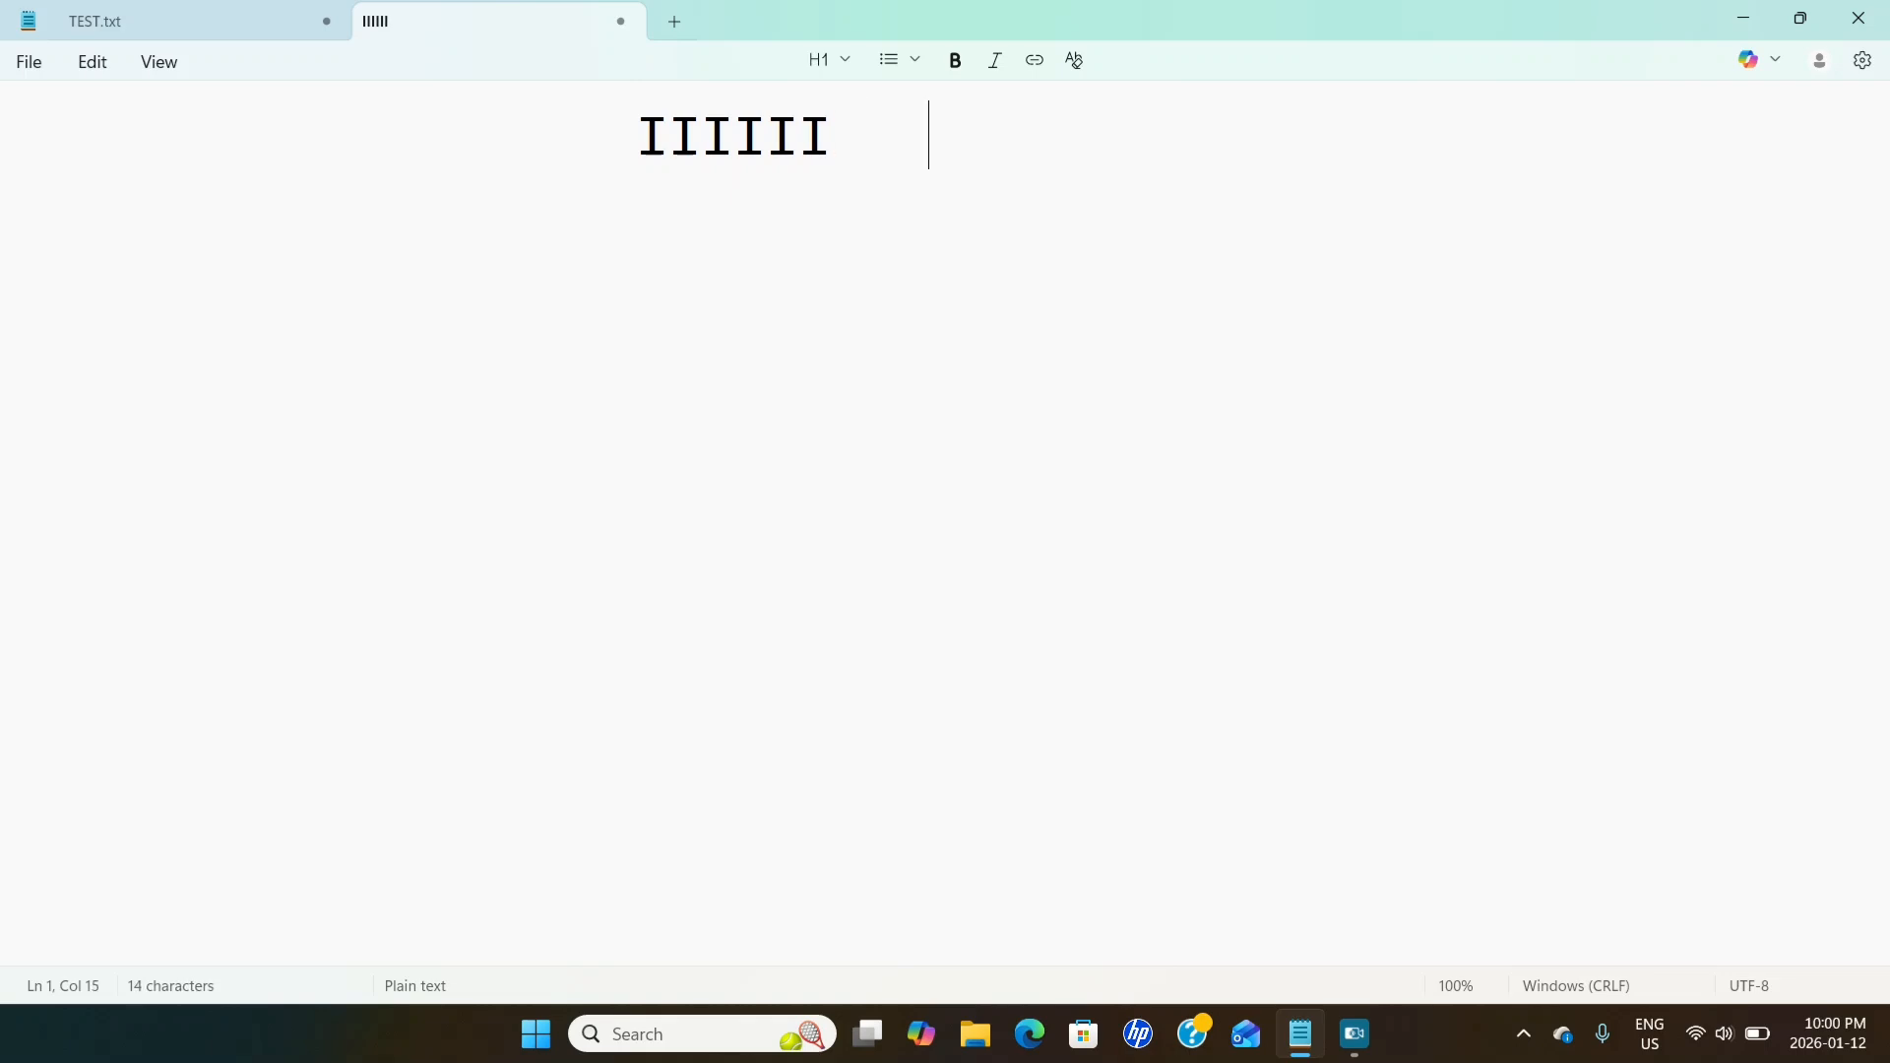
{"action": "type", "text": "   III"}
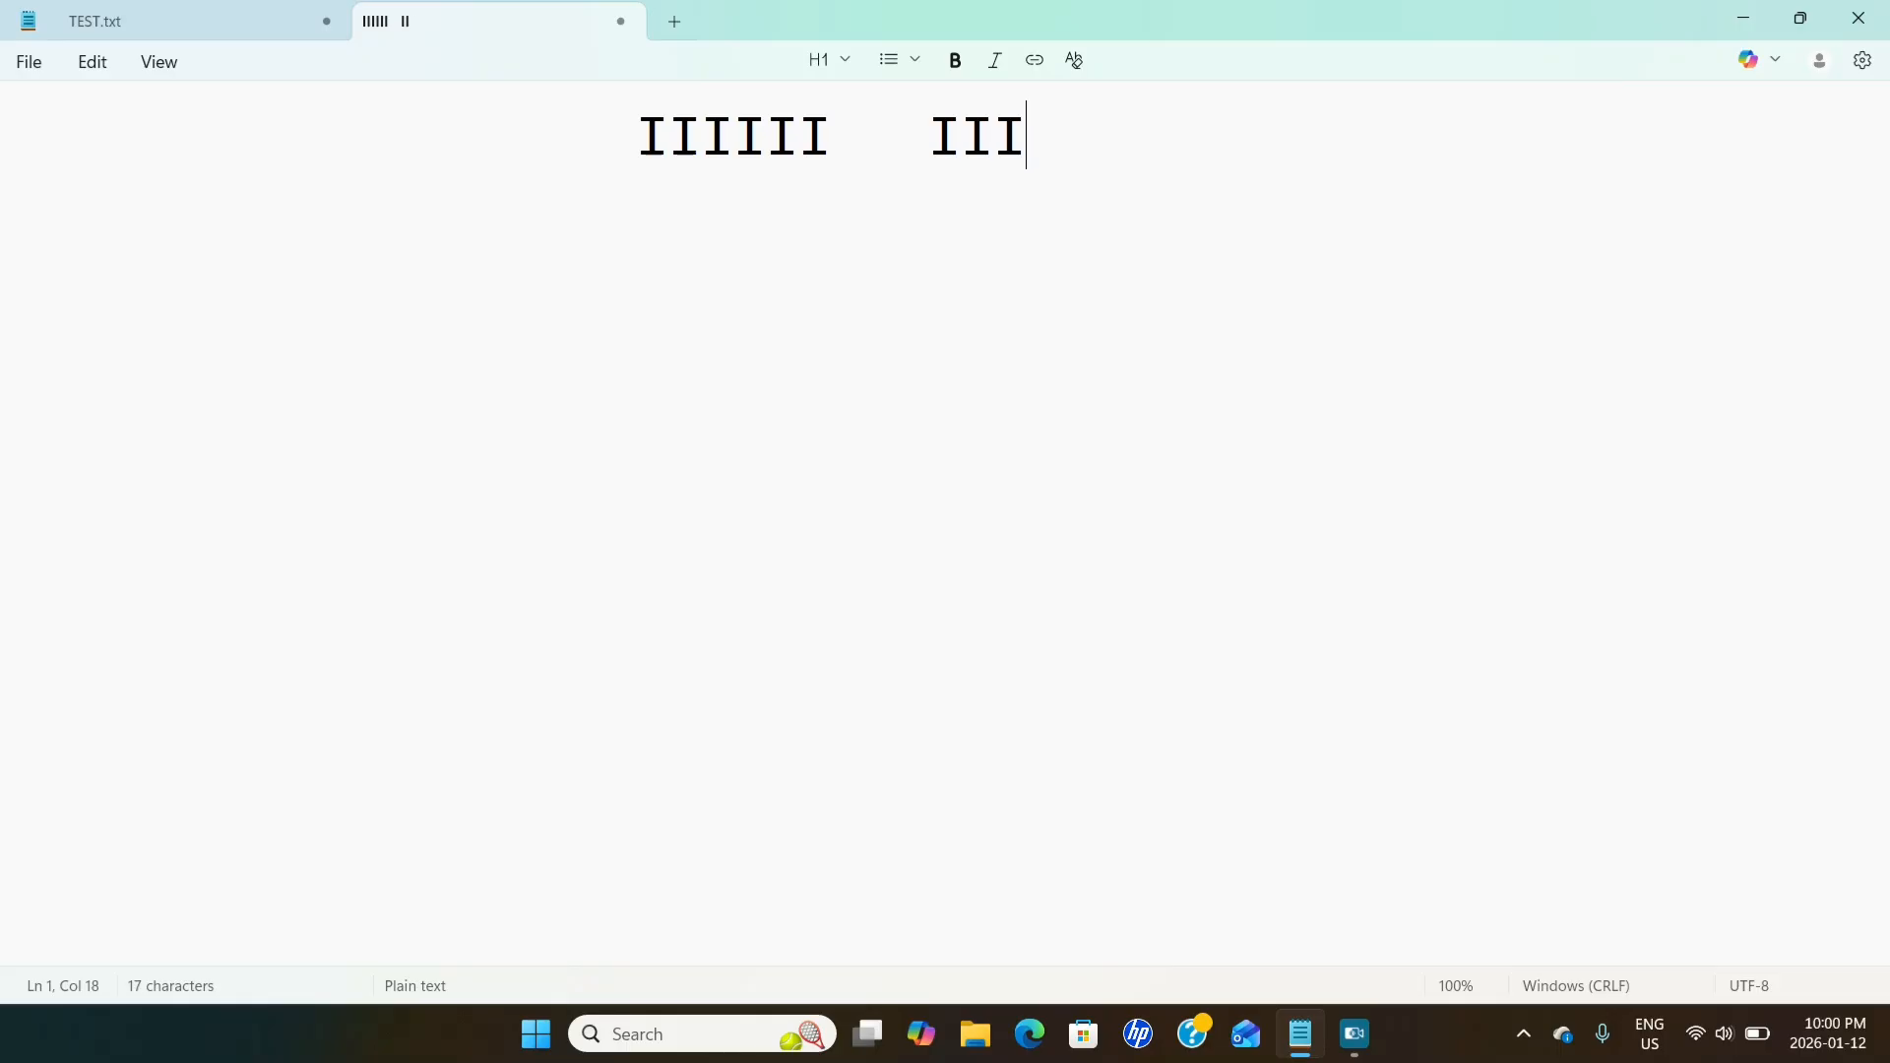
{"action": "type", "text": "III"}
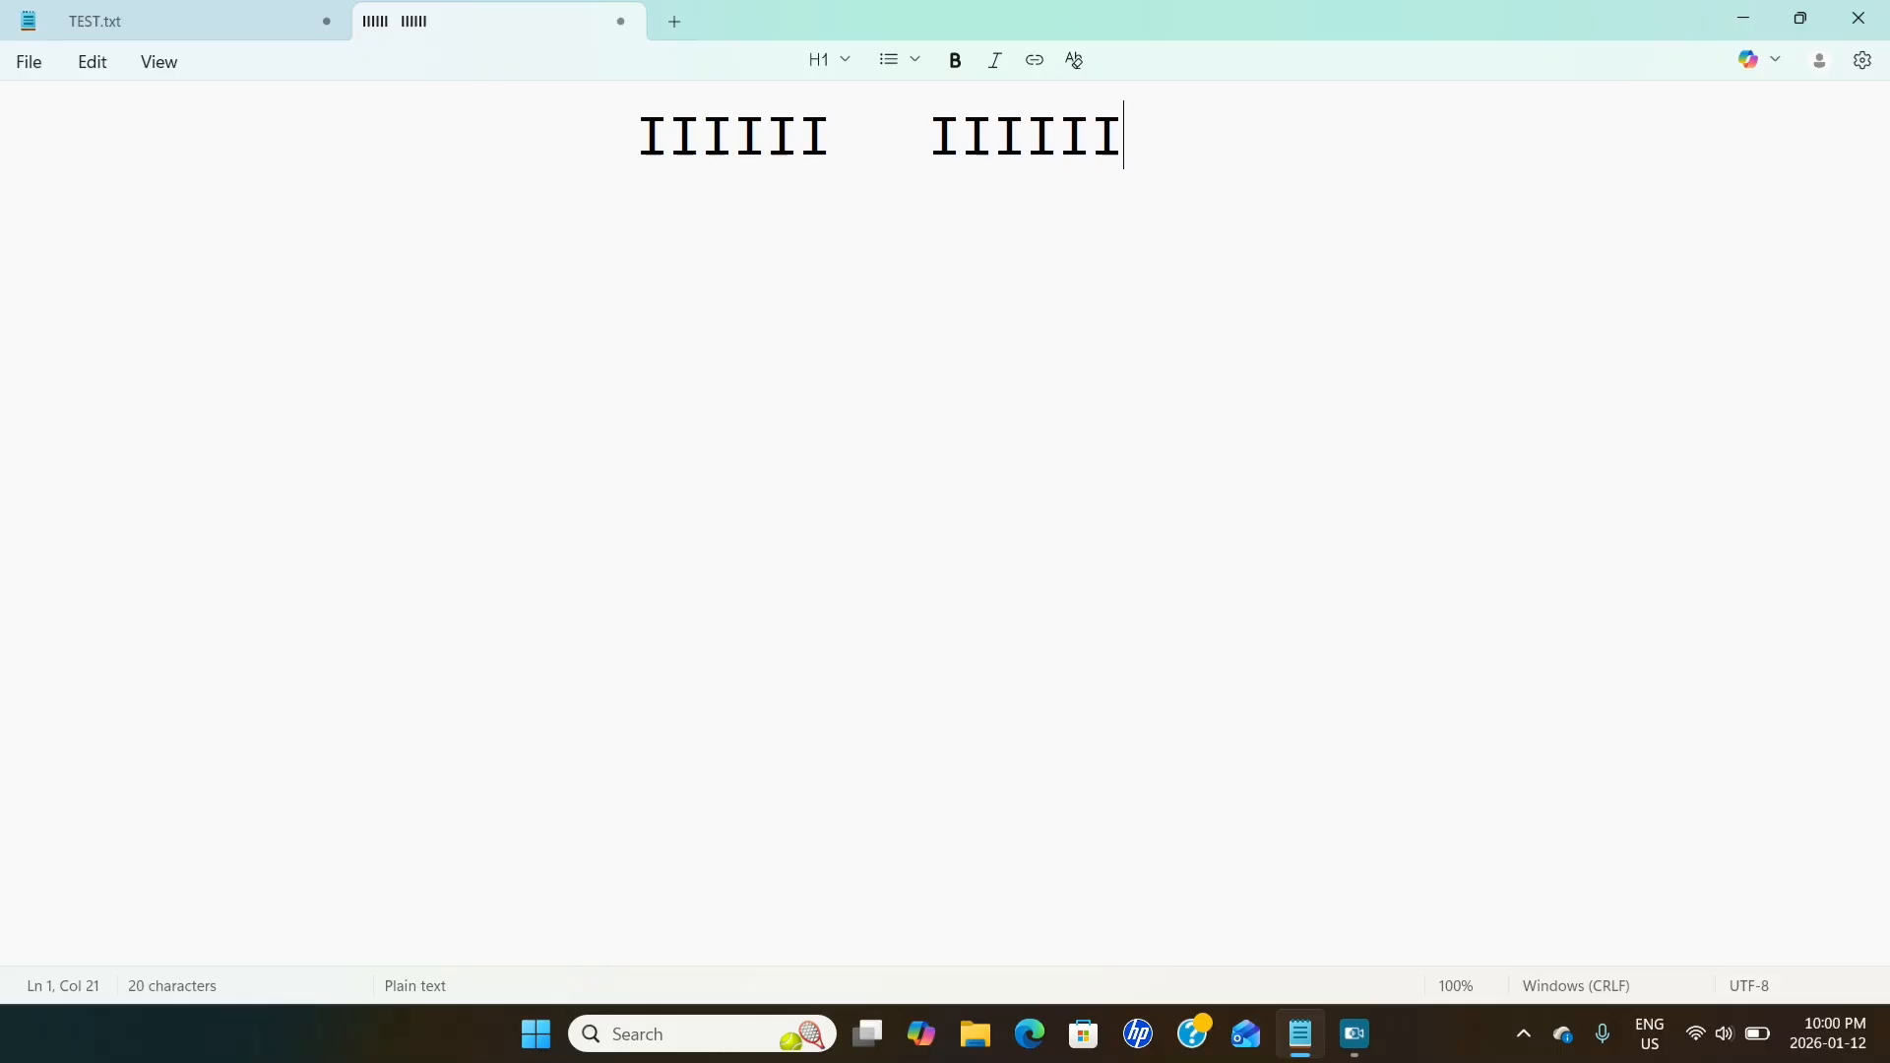
Add a second row indented two tabs and two spaces, with two groups of eight capital I's separated by one space.
{"action": "key", "text": "Return"}
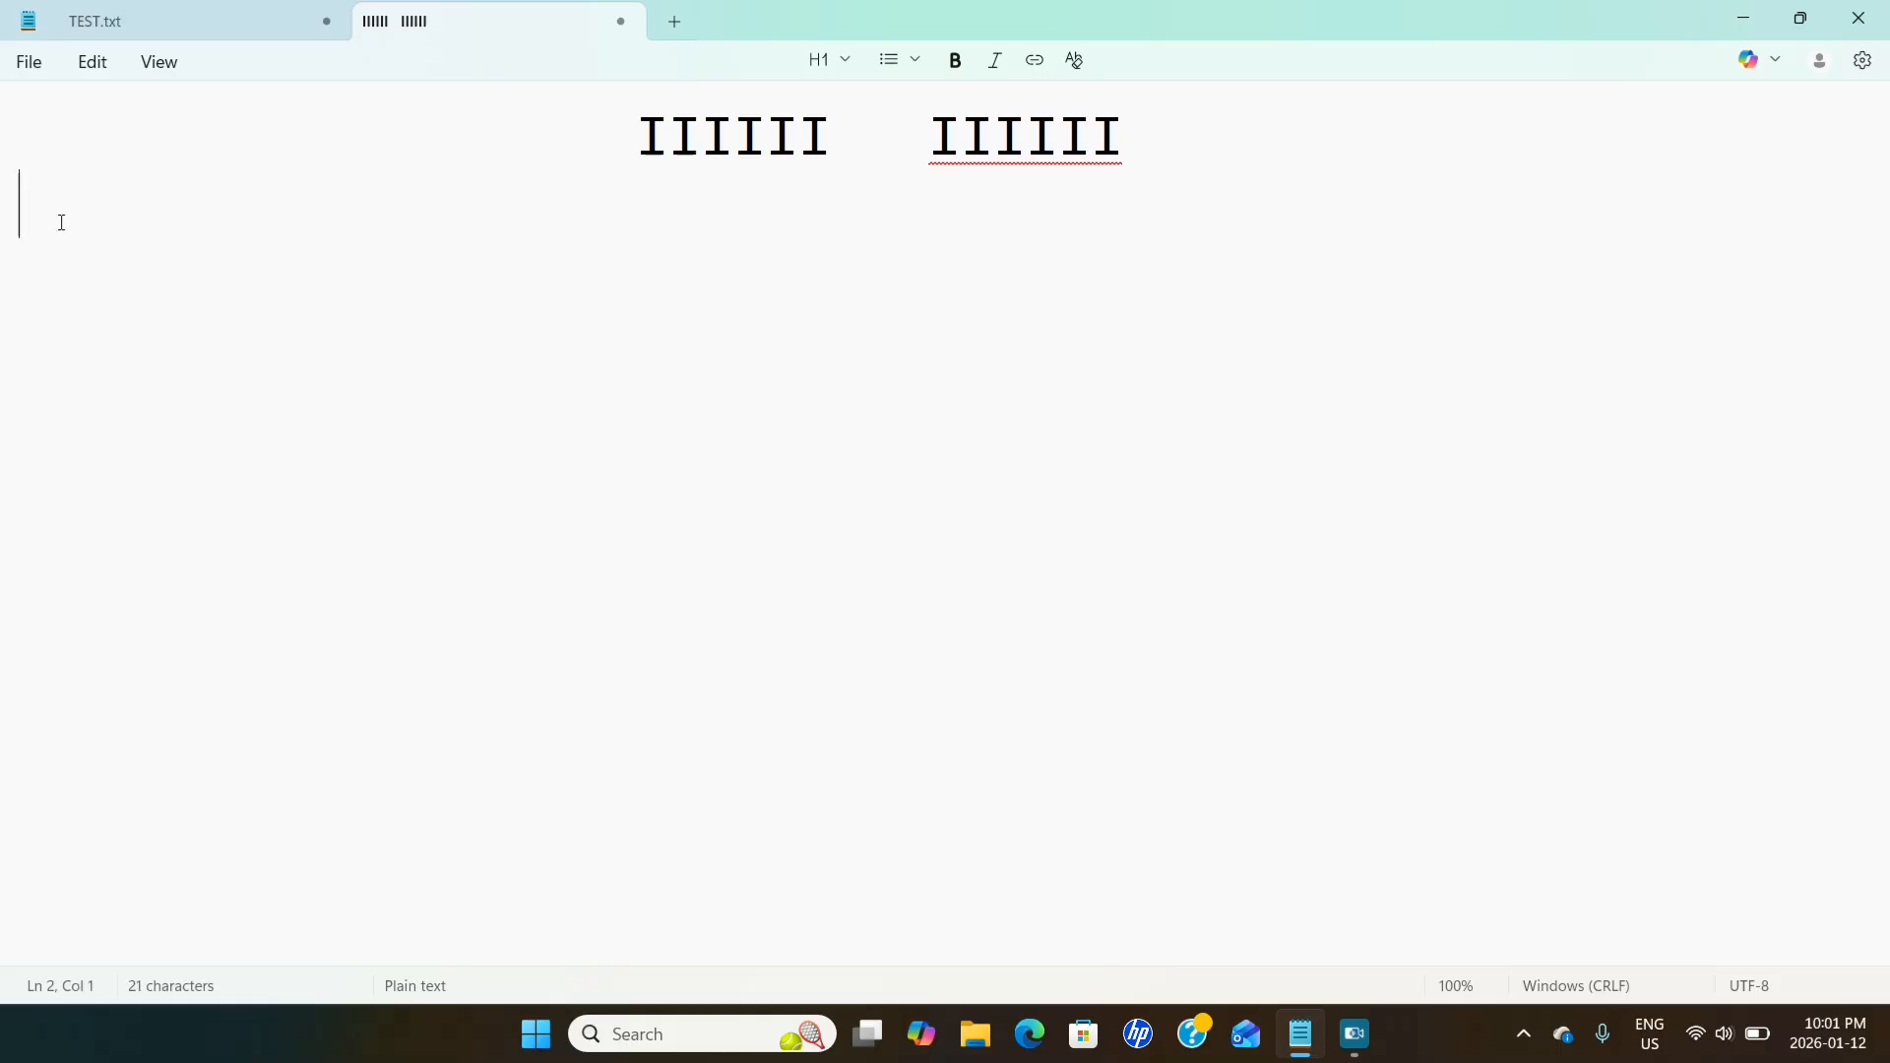
{"action": "key", "text": "Tab"}
{"action": "key", "text": "Tab"}
{"action": "type", "text": "IIIIIIII"}
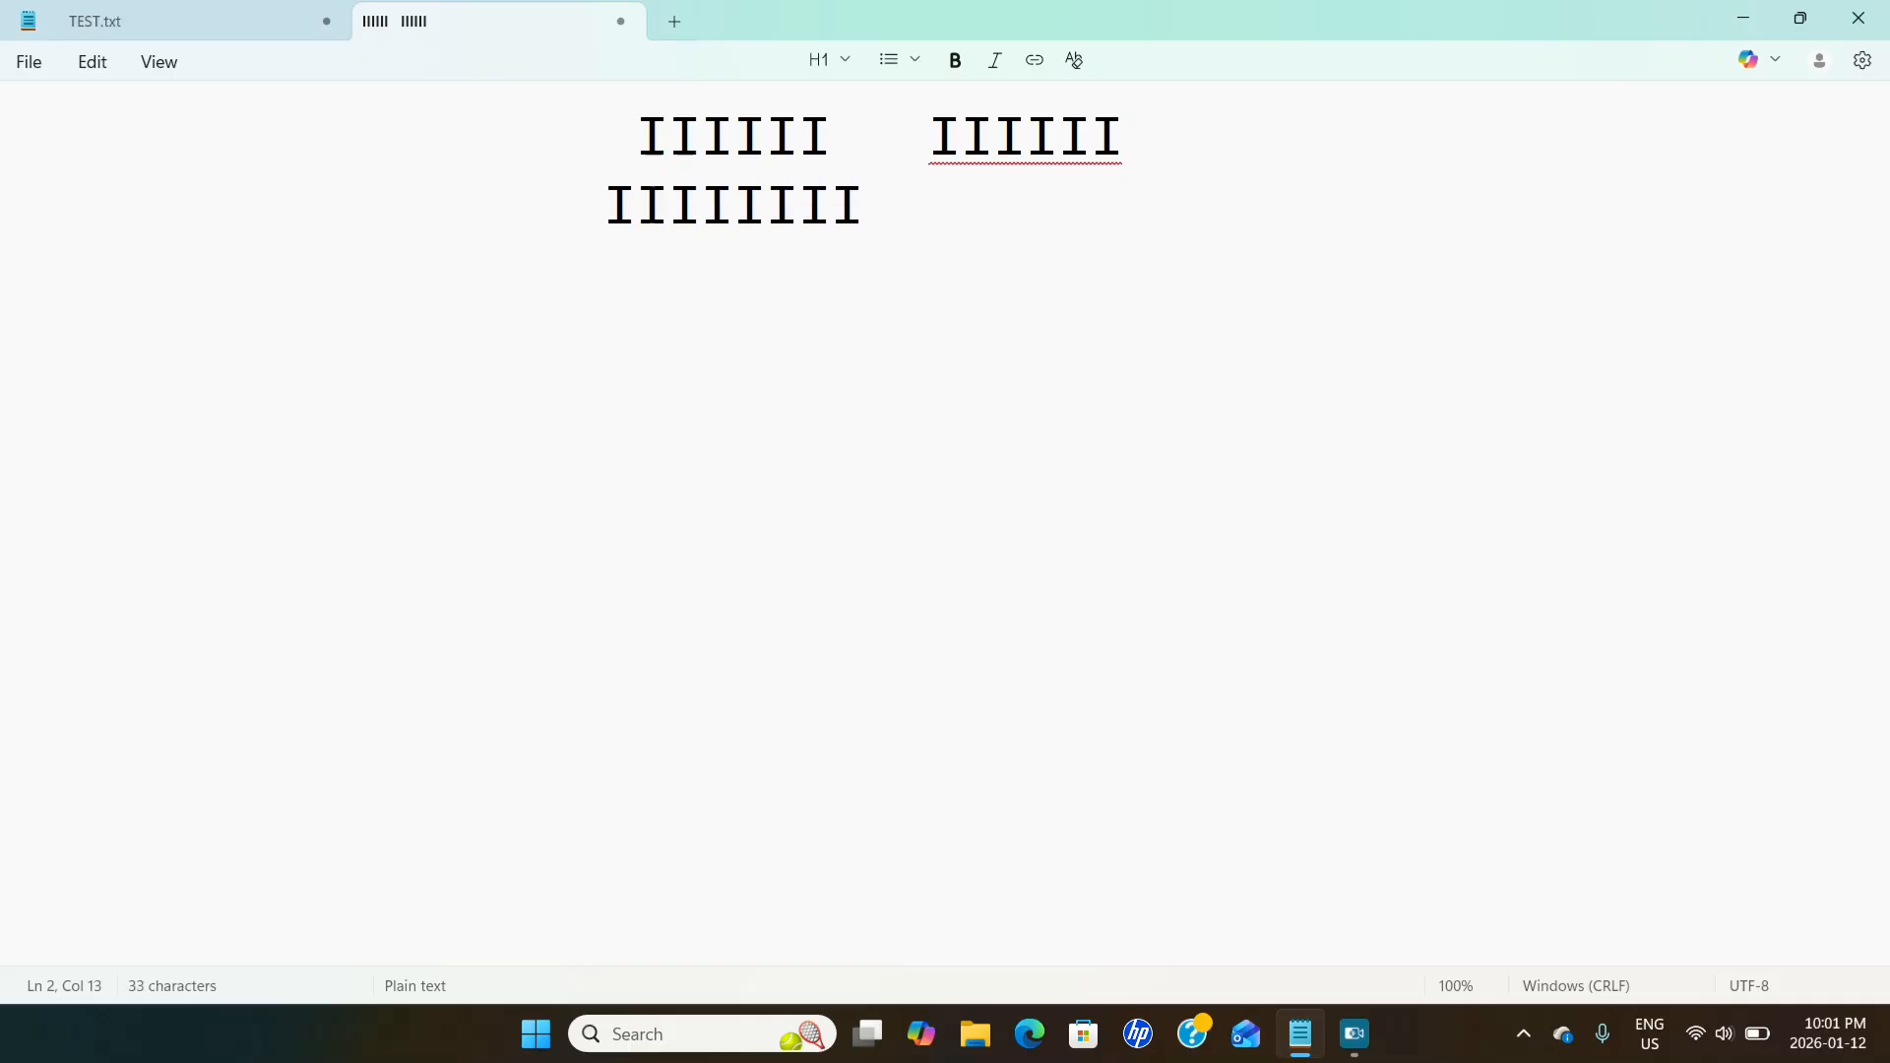
{"action": "type", "text": " IIIIIII"}
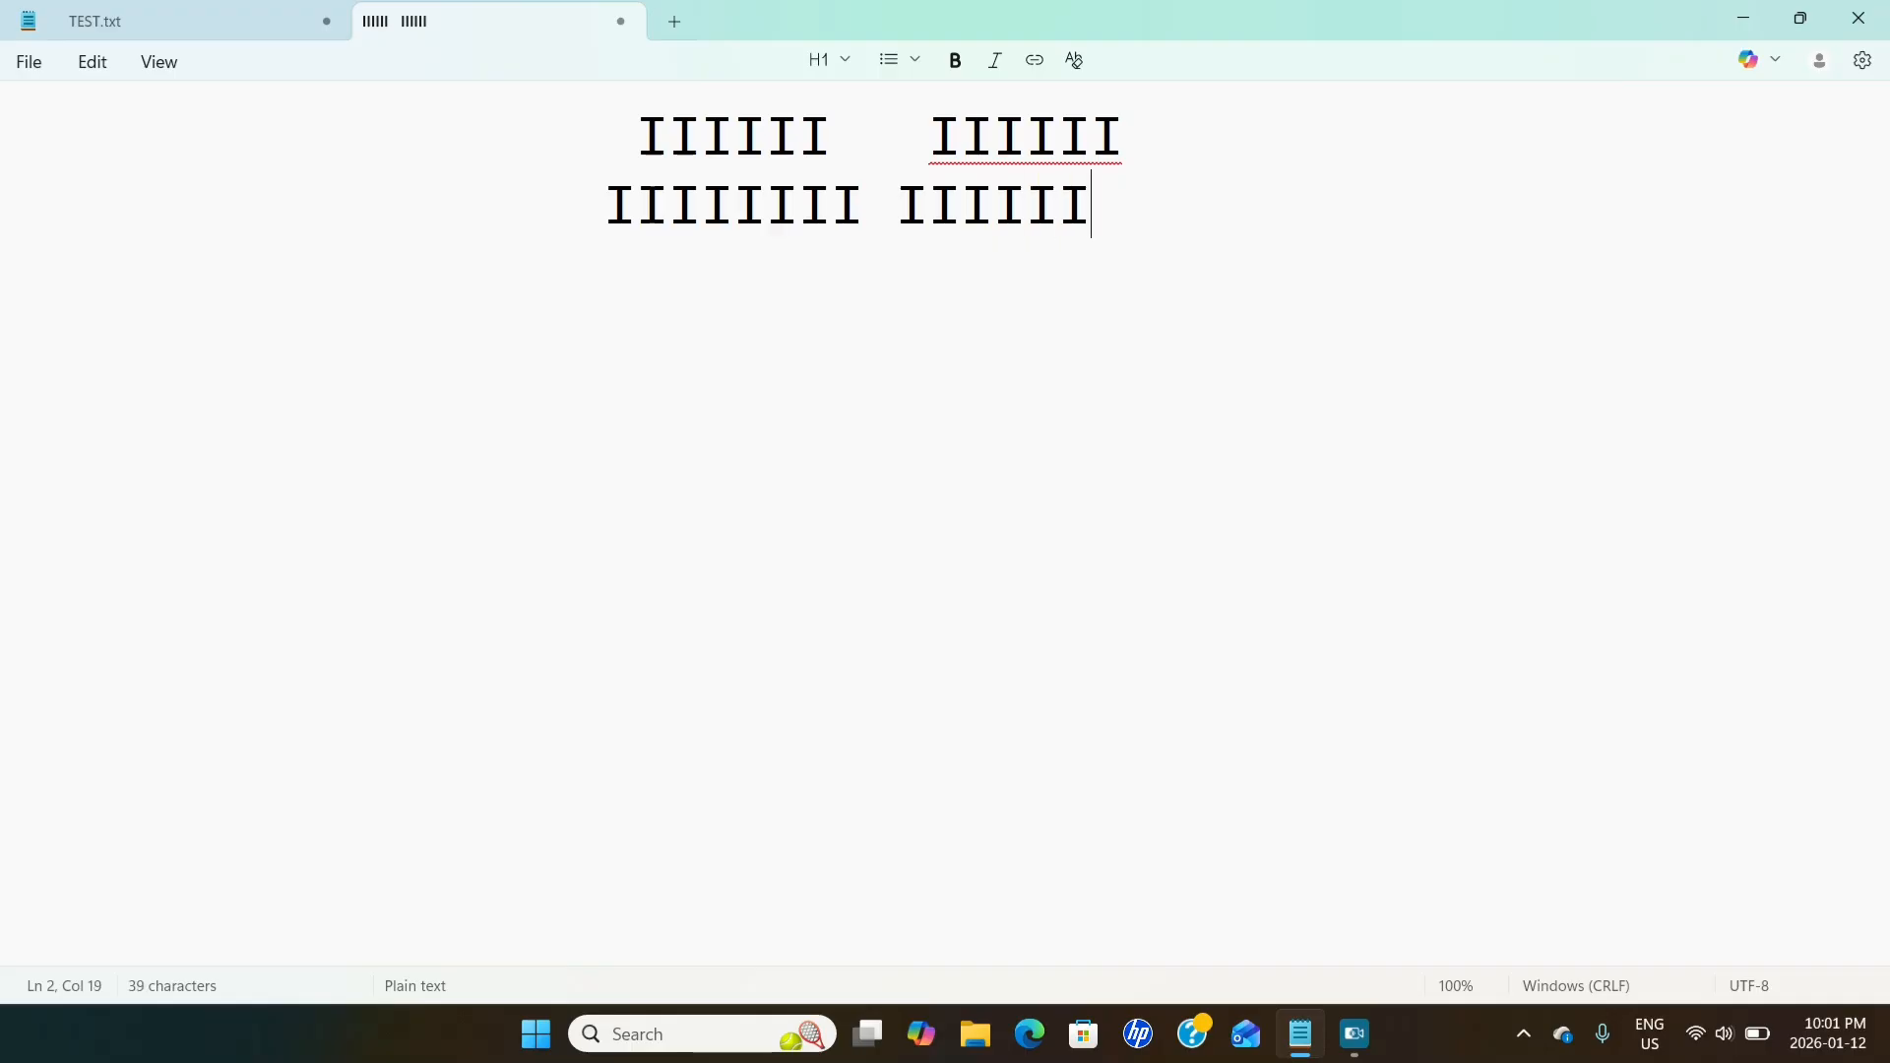
{"action": "type", "text": "I"}
Add a third row of 19 continuous capital I's, indented two tabs and one space.
{"action": "key", "text": "Return"}
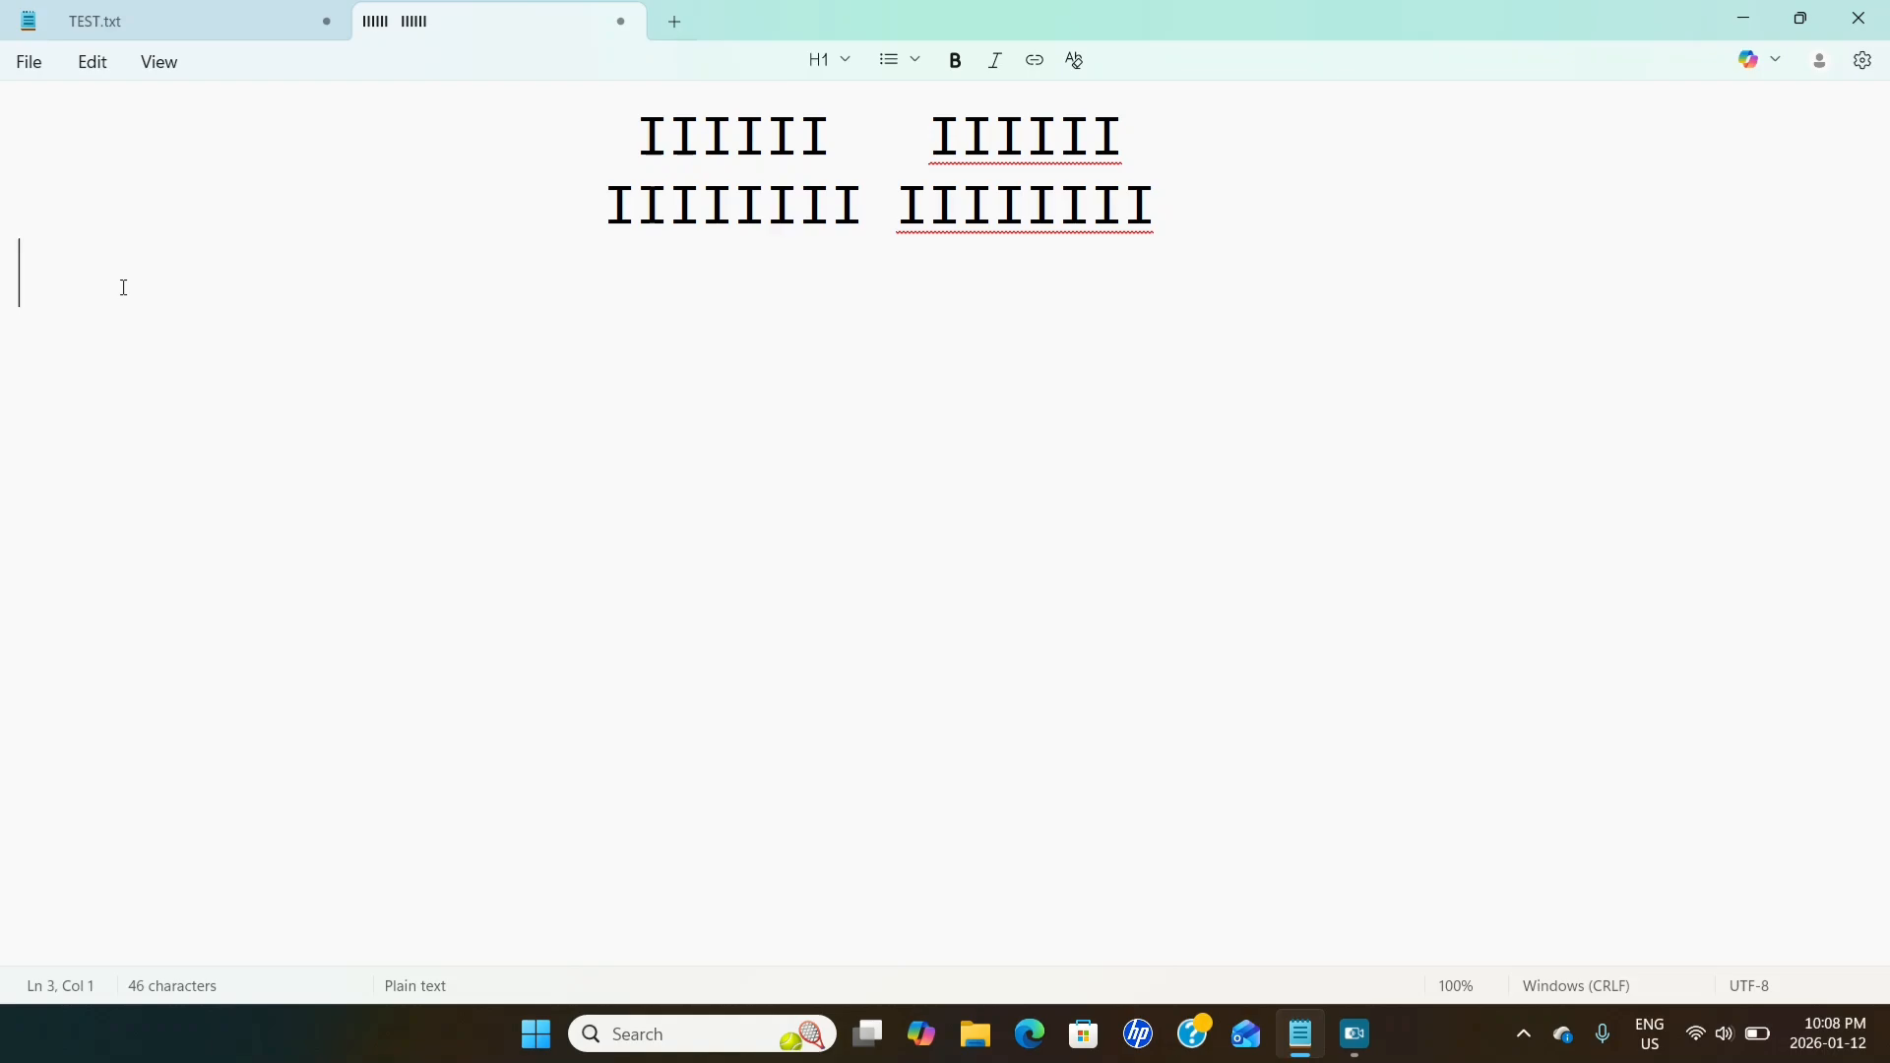
{"action": "key", "text": "Tab"}
{"action": "key", "text": "Tab"}
{"action": "type", "text": "III"}
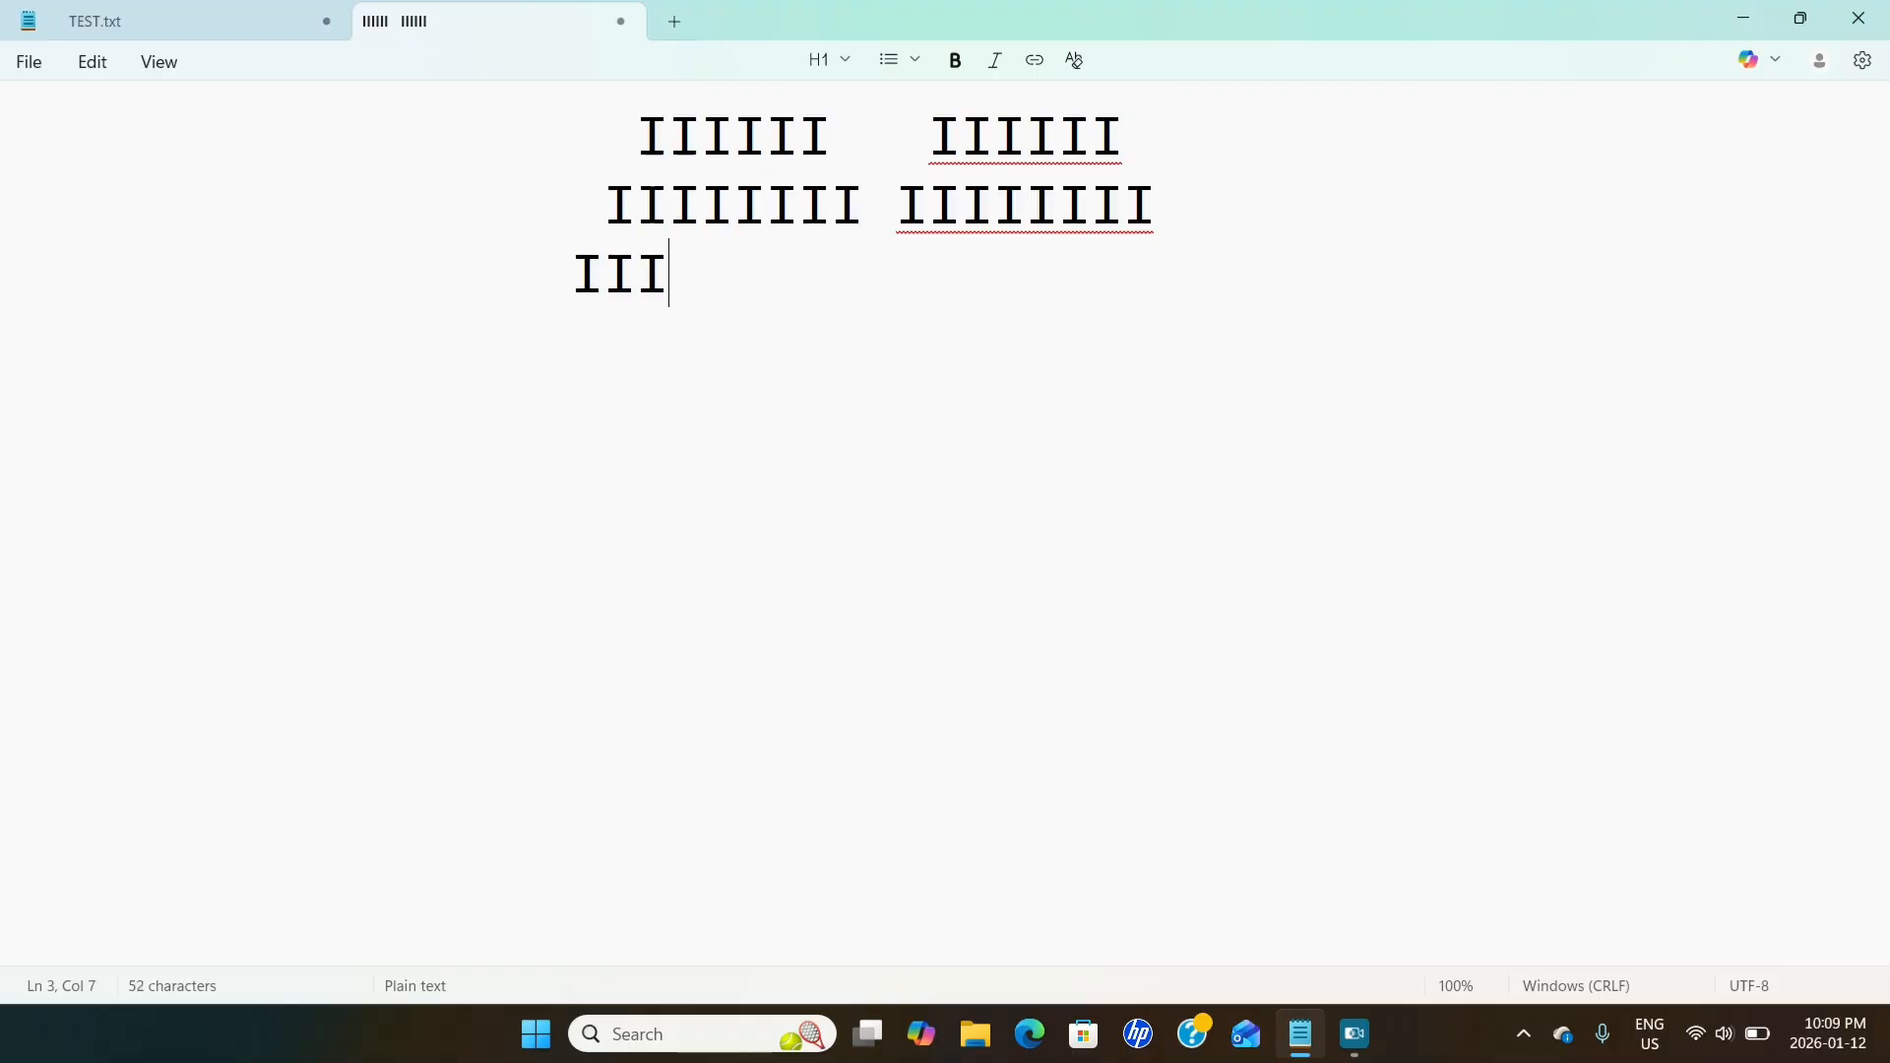
{"action": "type", "text": "IIIII"}
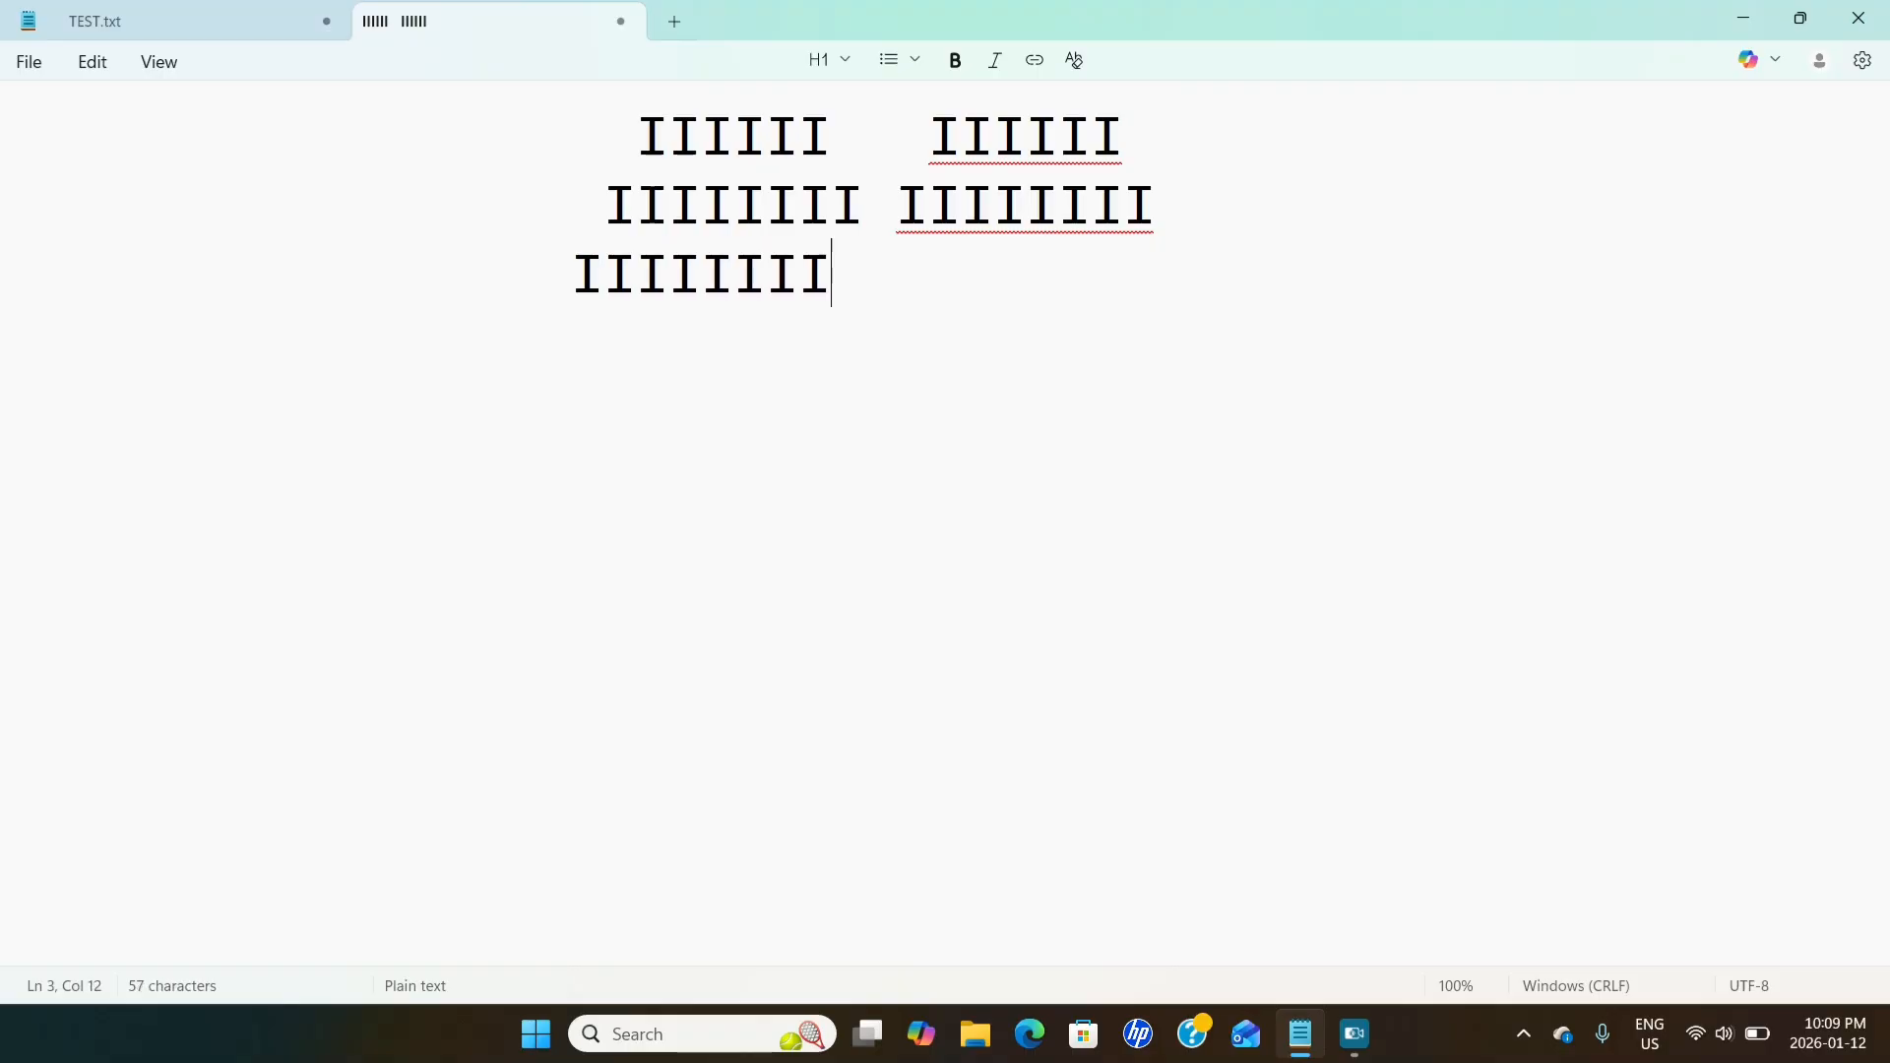
{"action": "type", "text": "IIIII"}
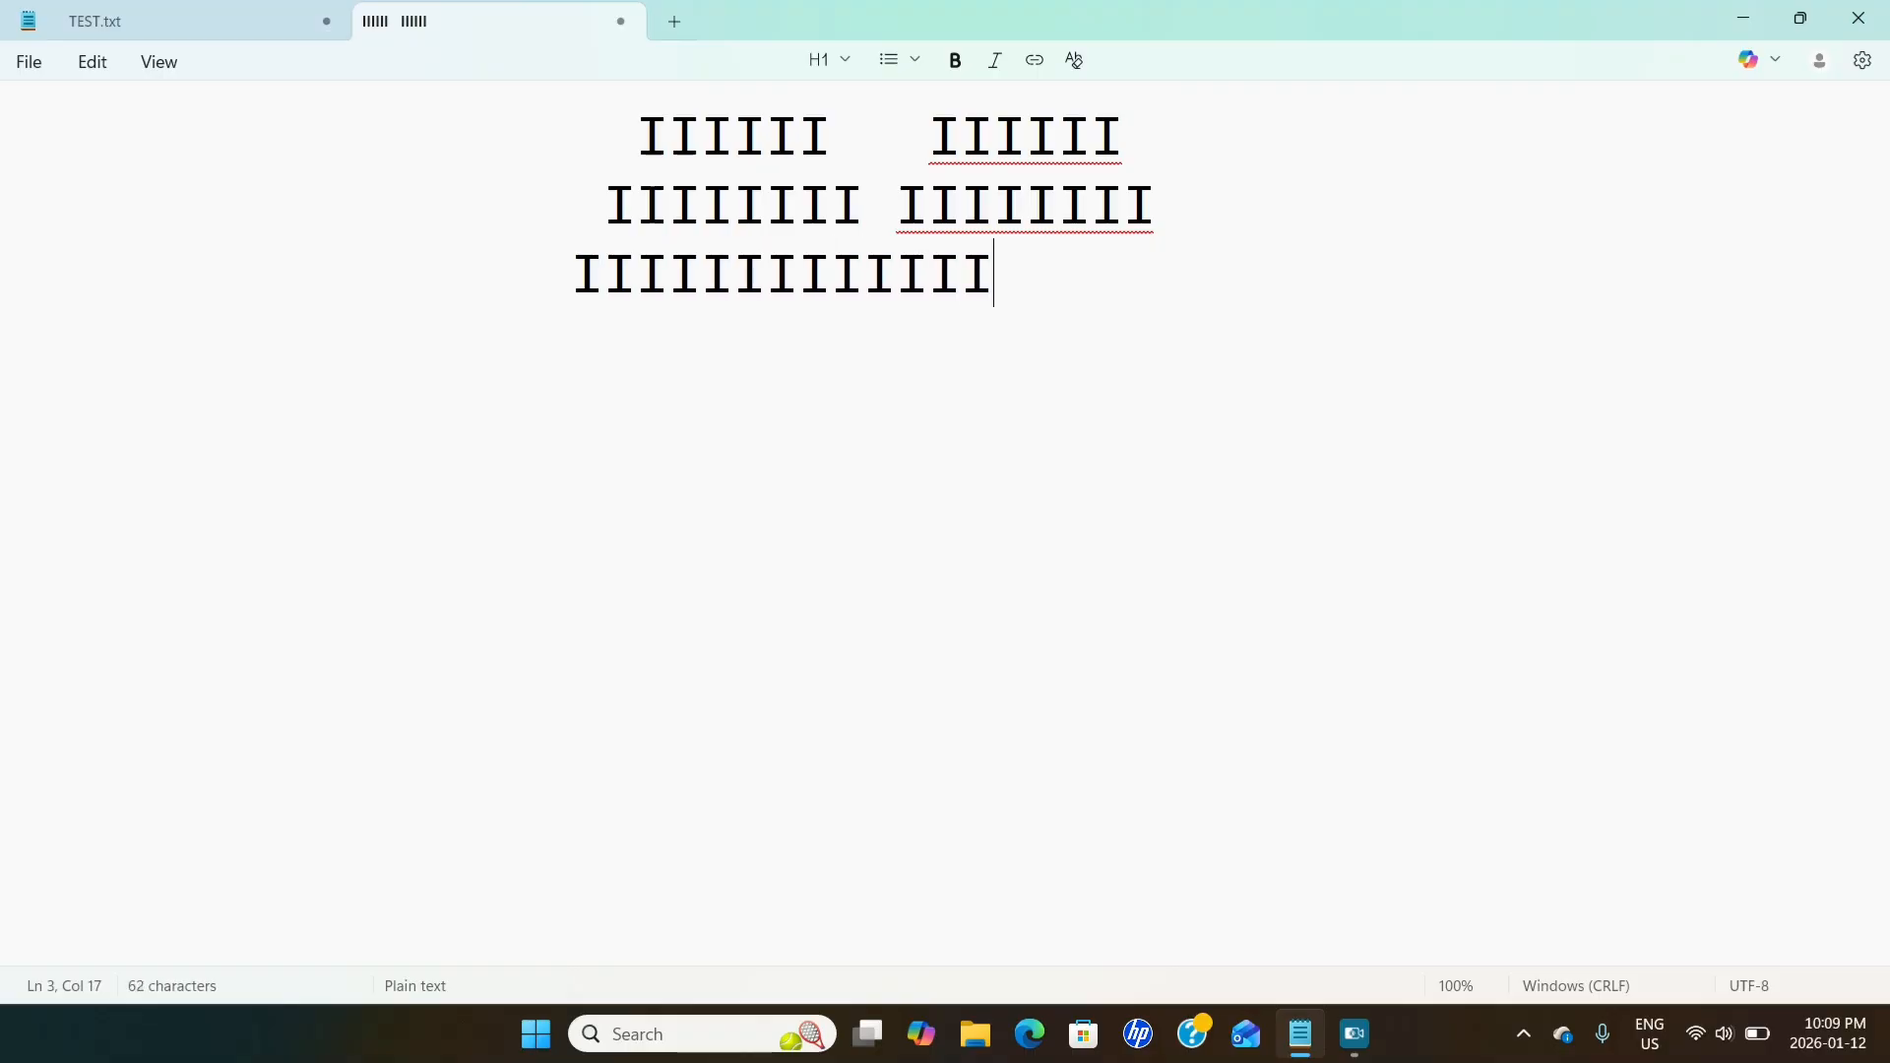
{"action": "type", "text": "IIII"}
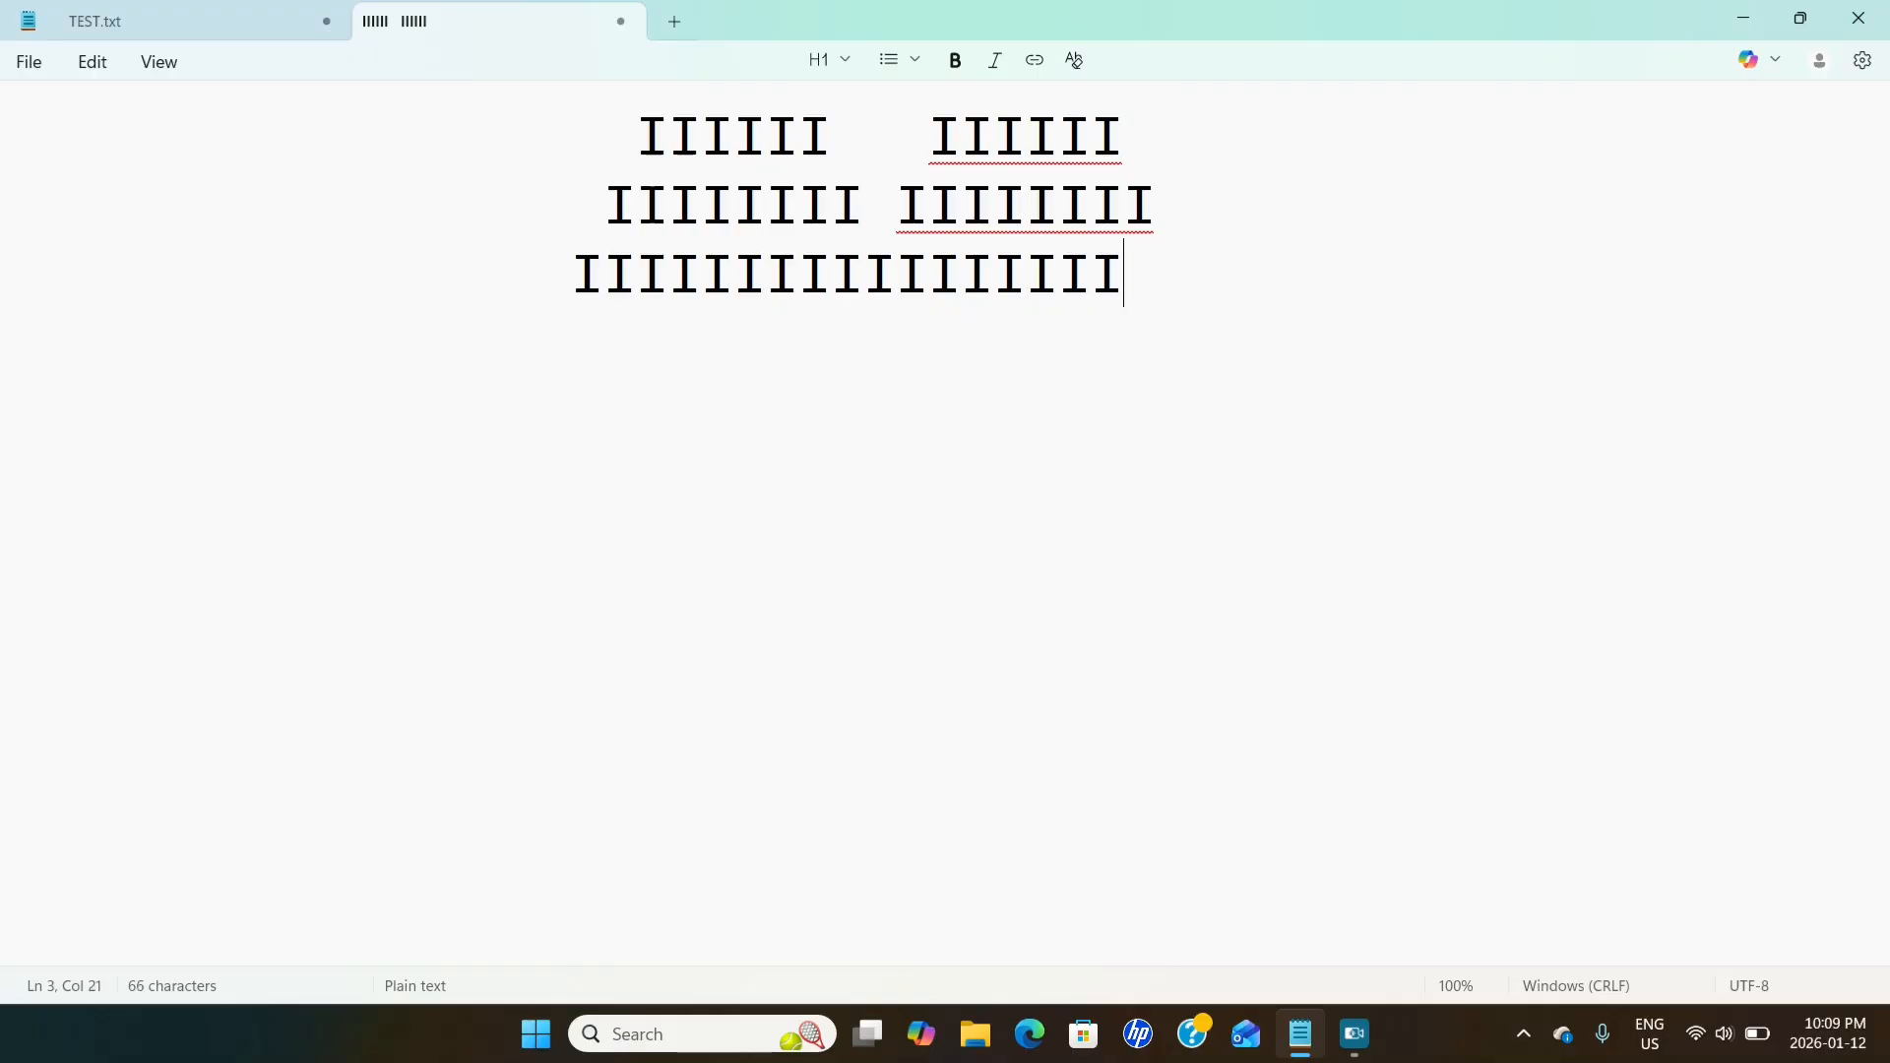
{"action": "type", "text": "II"}
Add a fourth row of 17 capital I's, indented two tabs and two spaces.
{"action": "key", "text": "Return"}
{"action": "key", "text": "Tab"}
{"action": "key", "text": "Tab"}
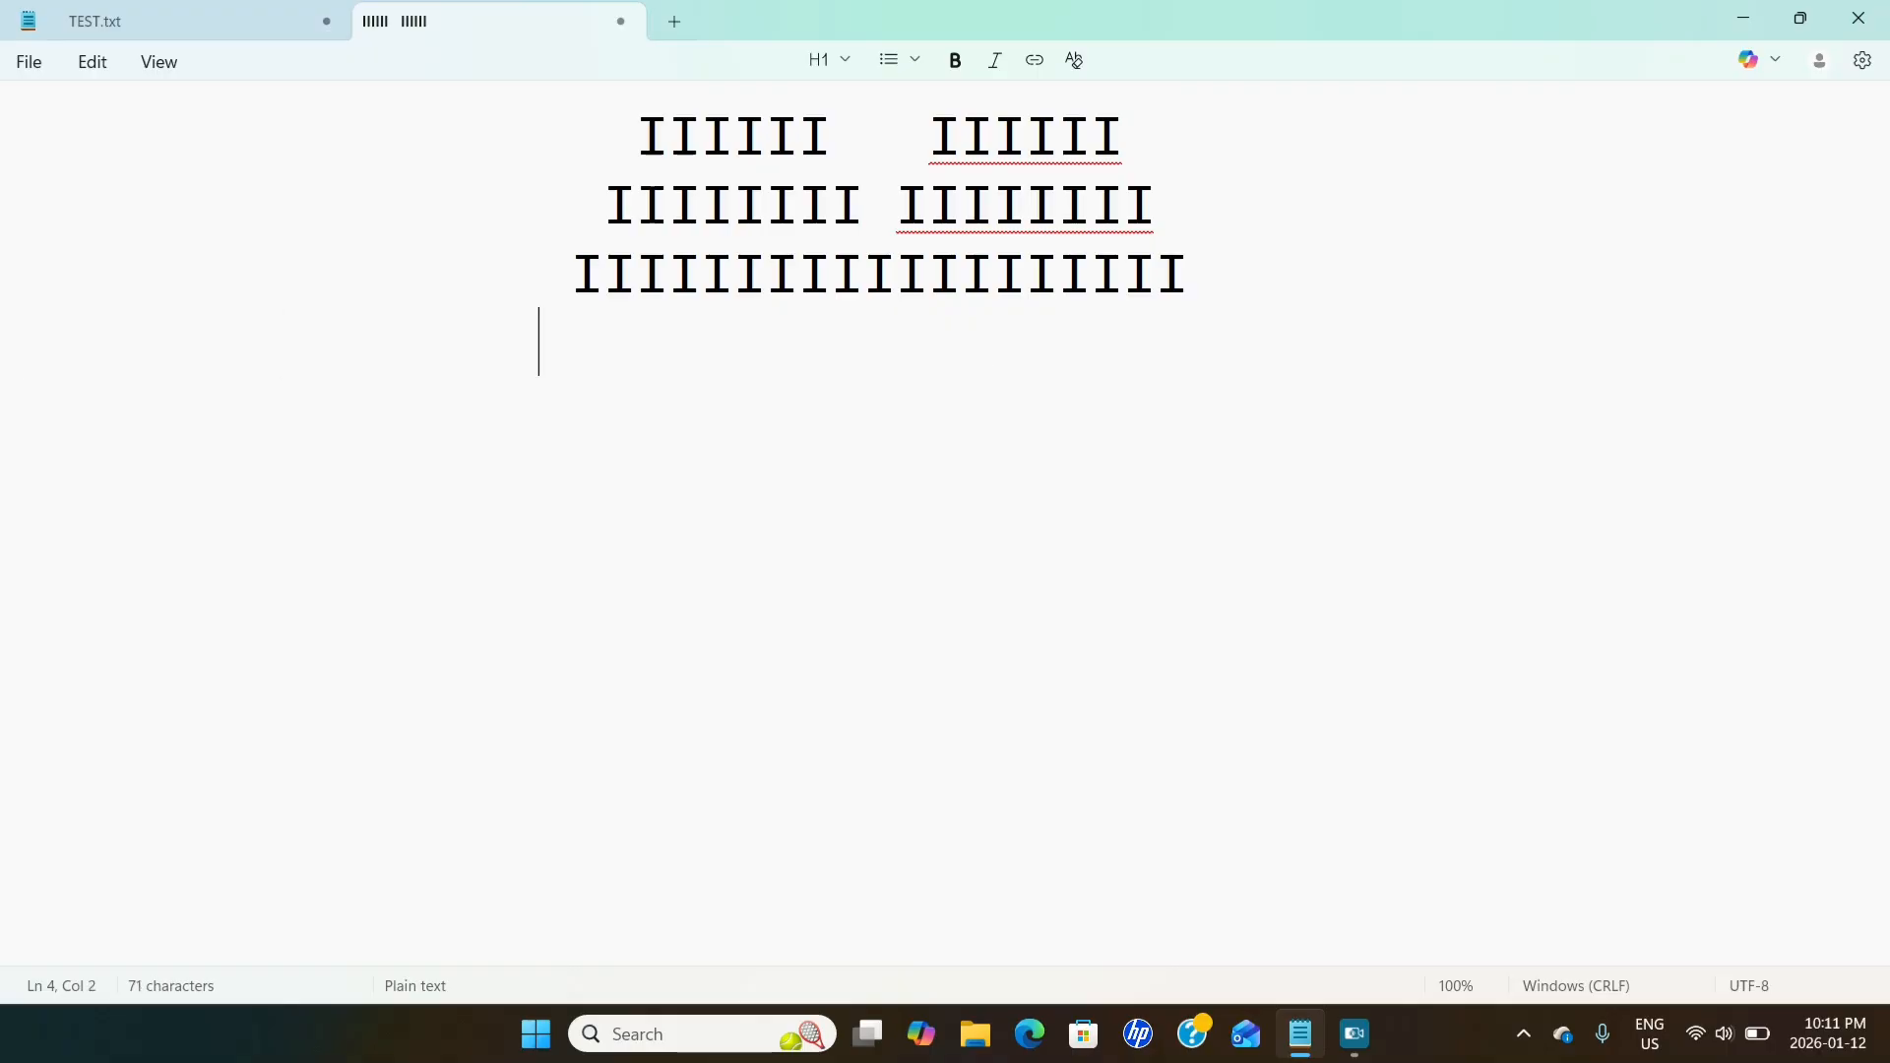
{"action": "key", "text": "Tab"}
{"action": "key", "text": "Tab"}
{"action": "type", "text": "IIIIIII"}
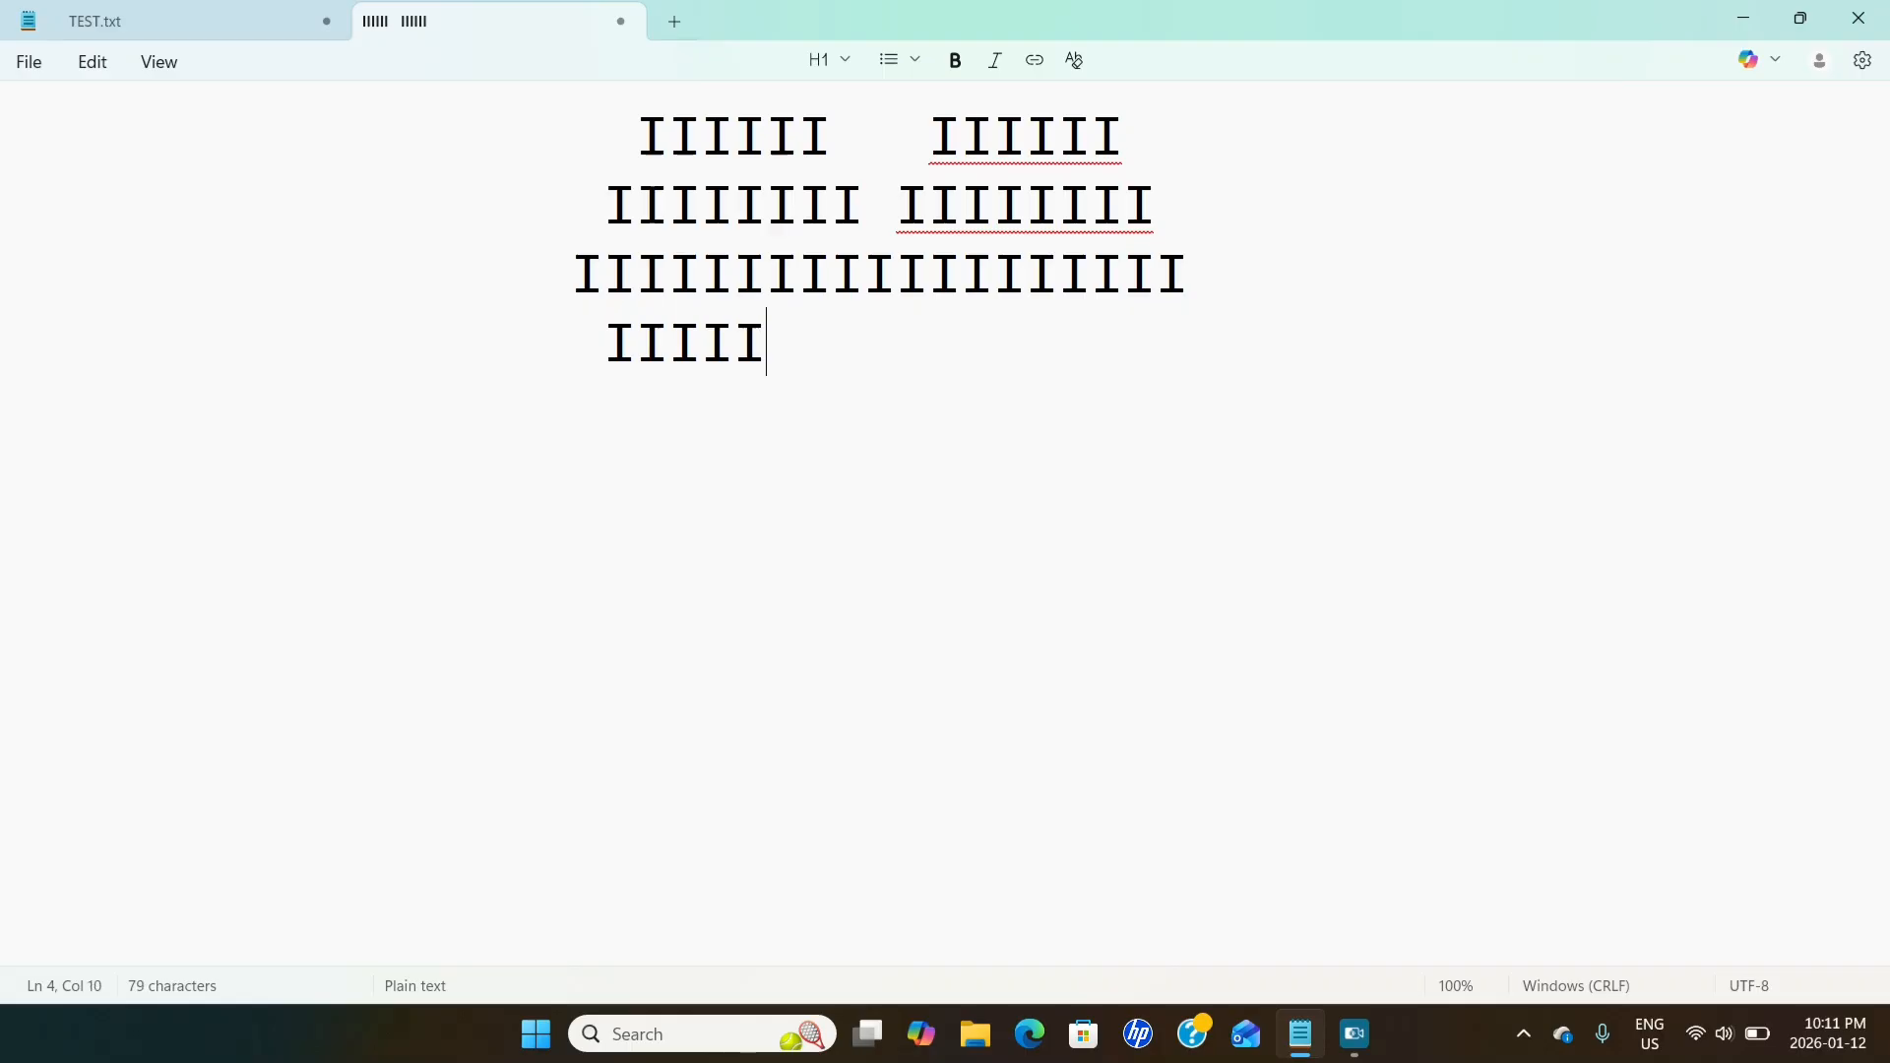
{"action": "type", "text": "IIIII"}
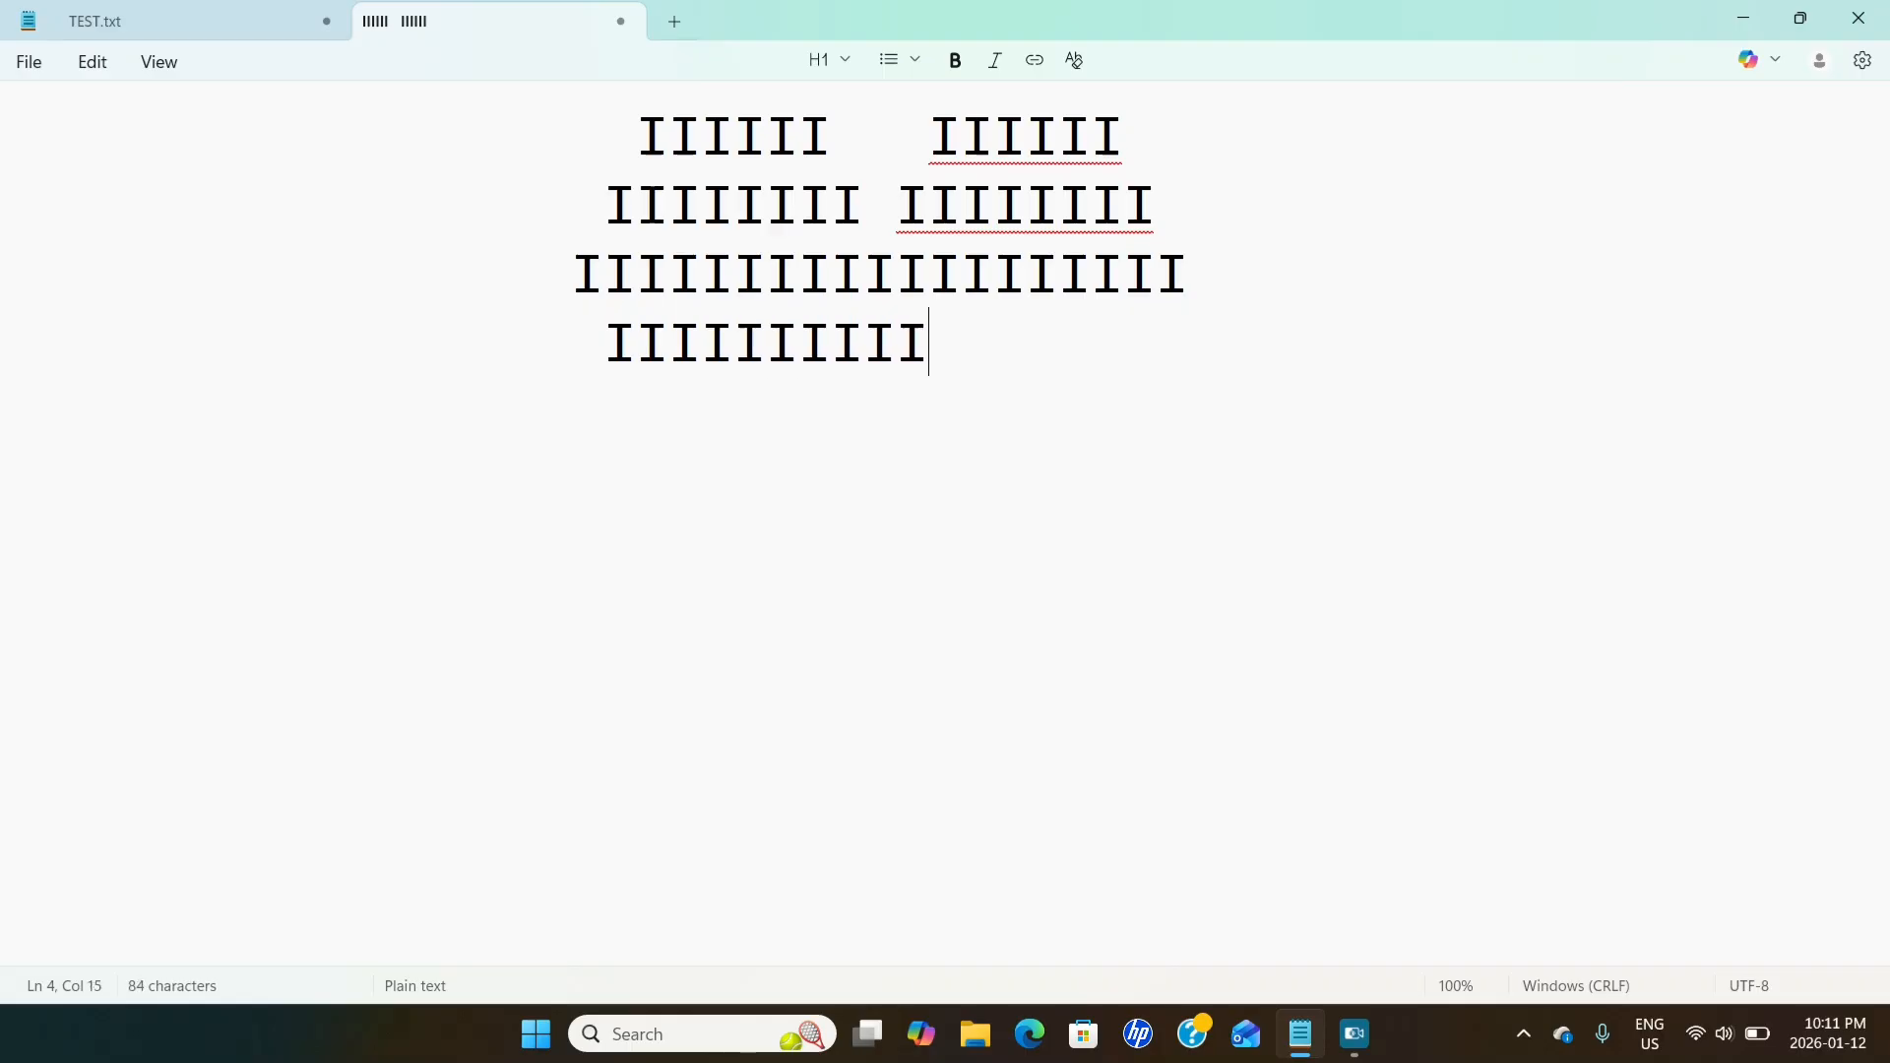
{"action": "type", "text": "IIIII"}
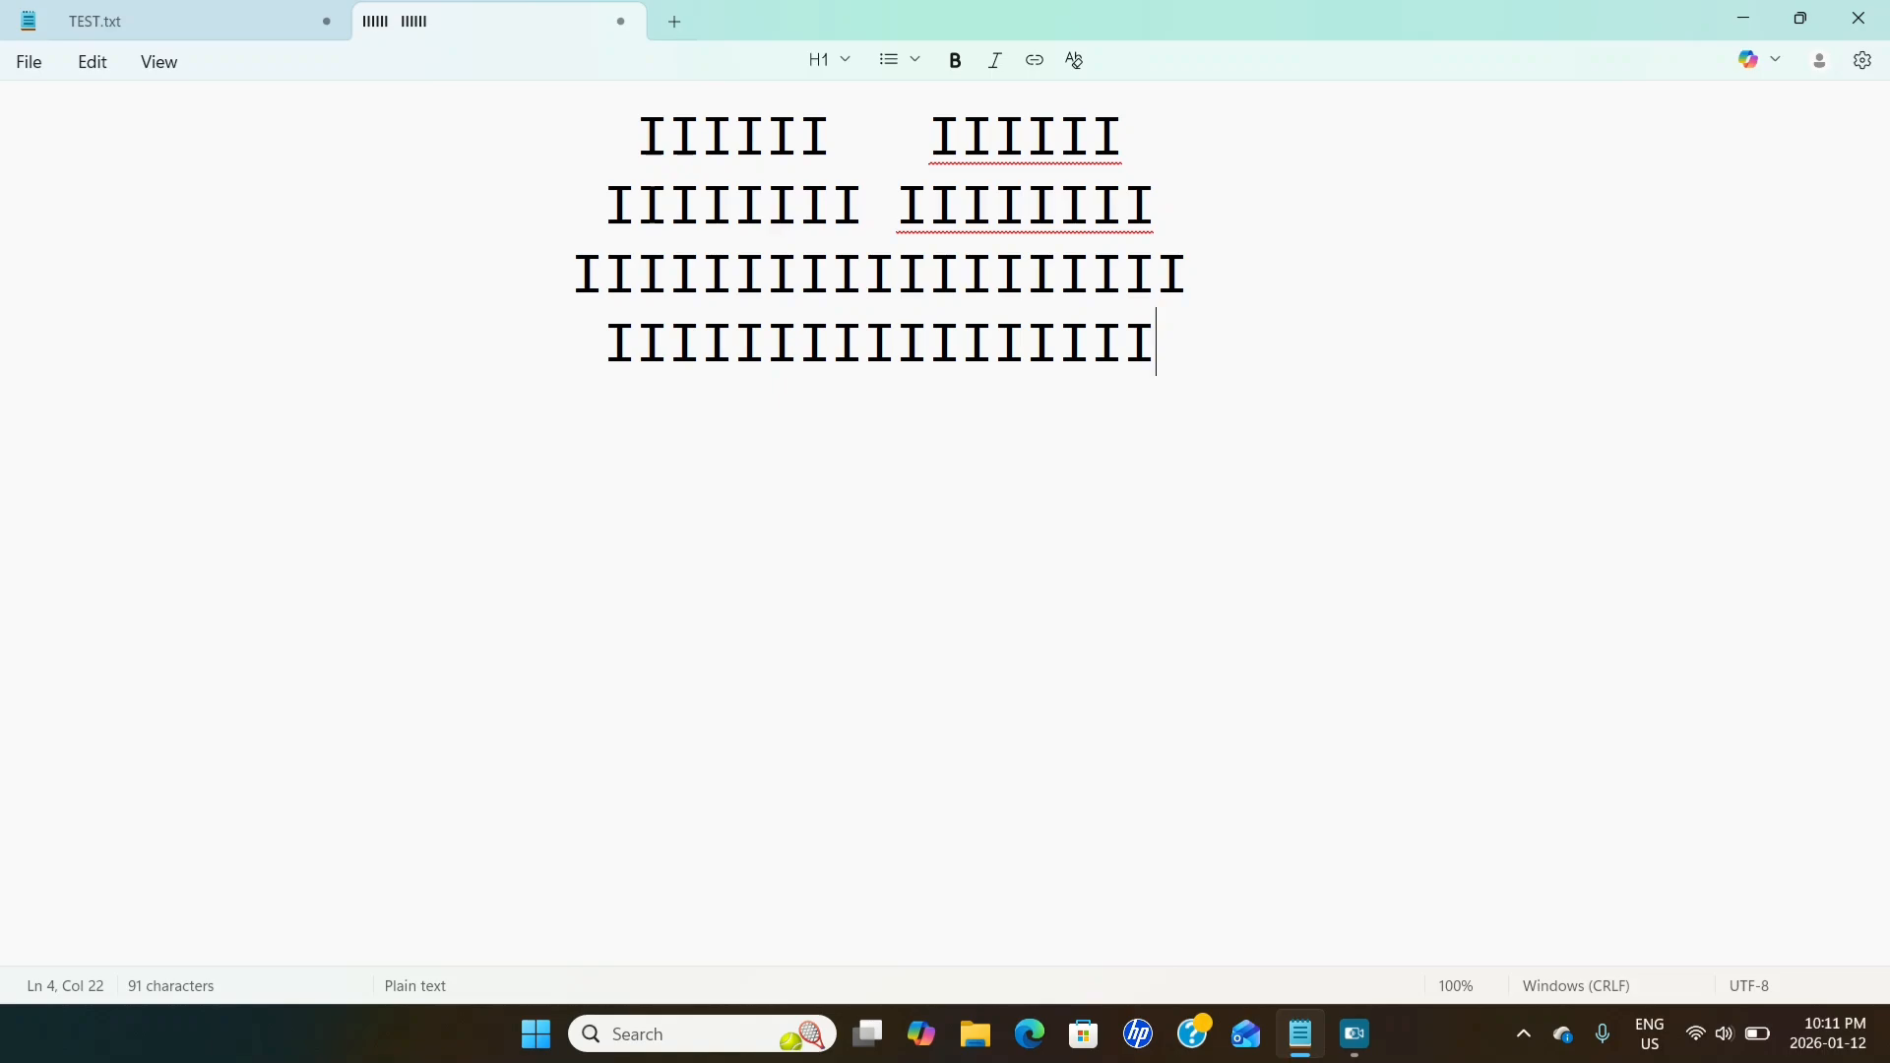
Add a fifth row of 15 capital I's, indented two tabs and three spaces.
{"action": "key", "text": "Return"}
{"action": "key", "text": "Tab"}
{"action": "key", "text": "Tab"}
{"action": "type", "text": "IIIIIII"}
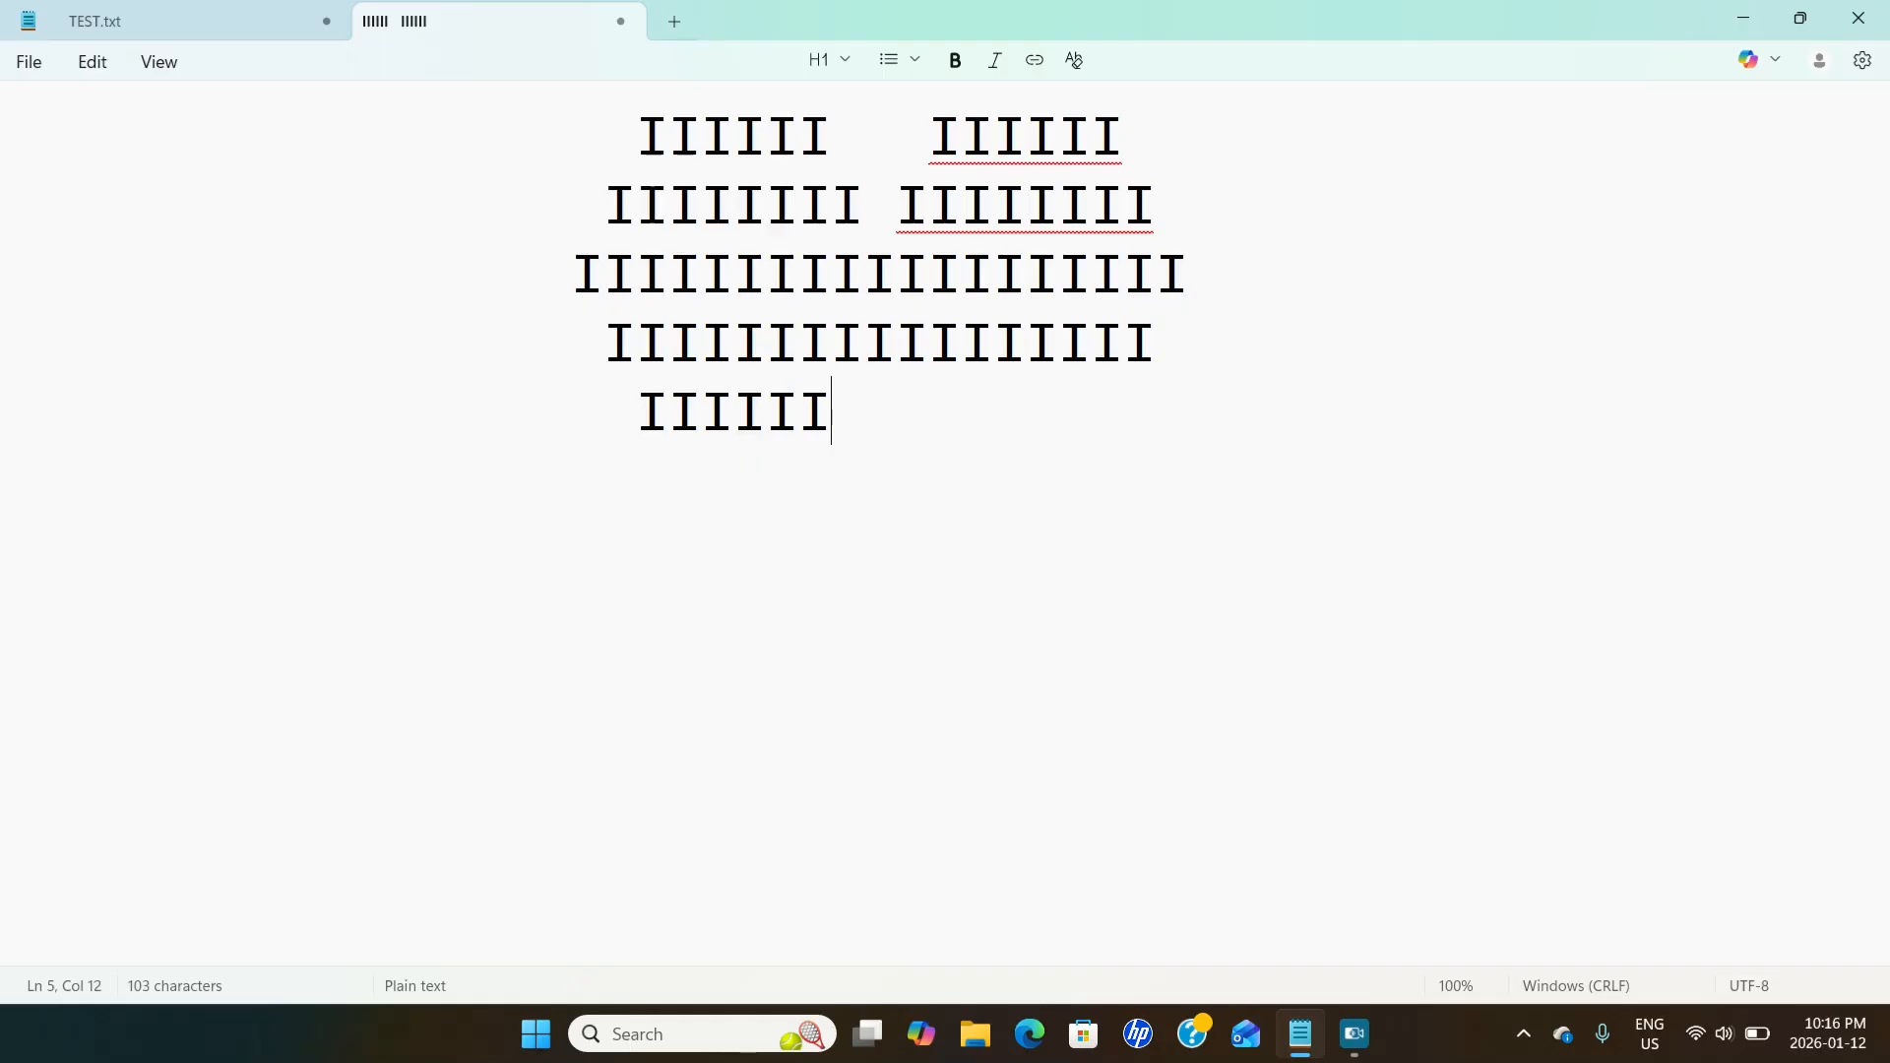
{"action": "type", "text": "IIIII"}
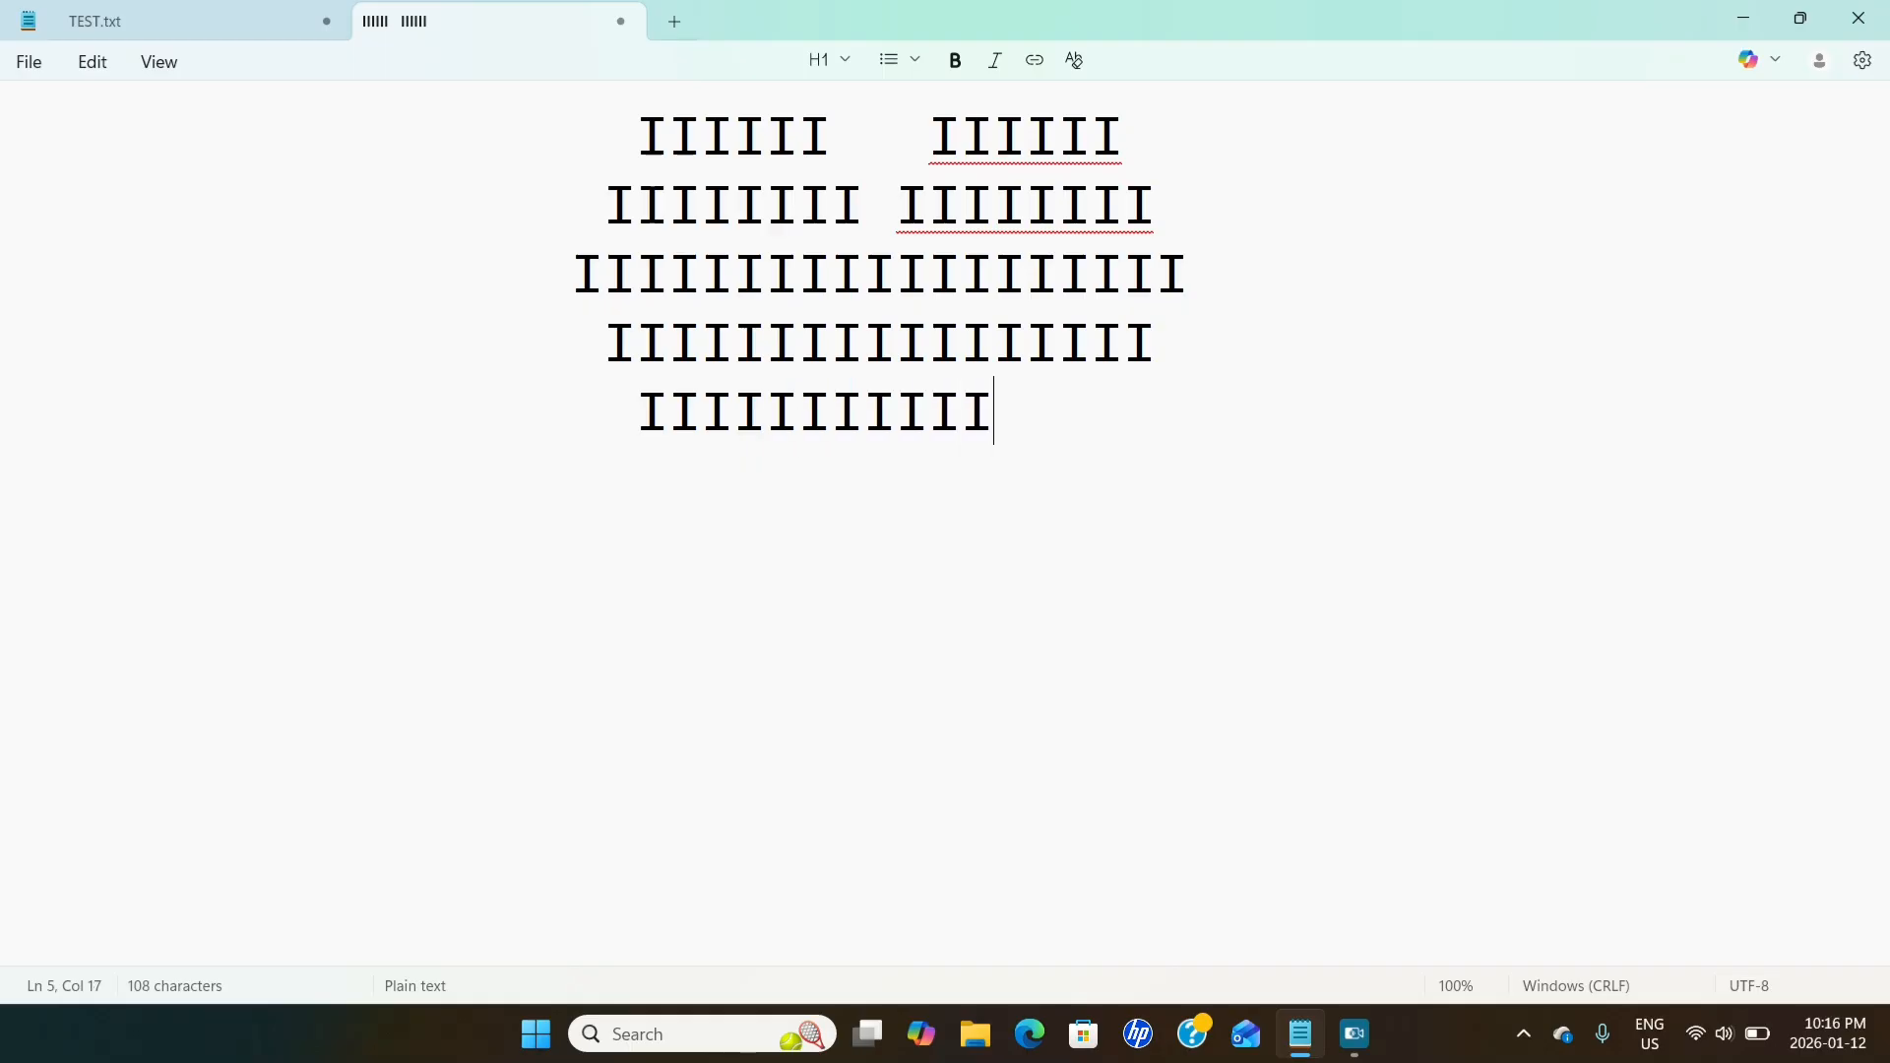
{"action": "type", "text": "III"}
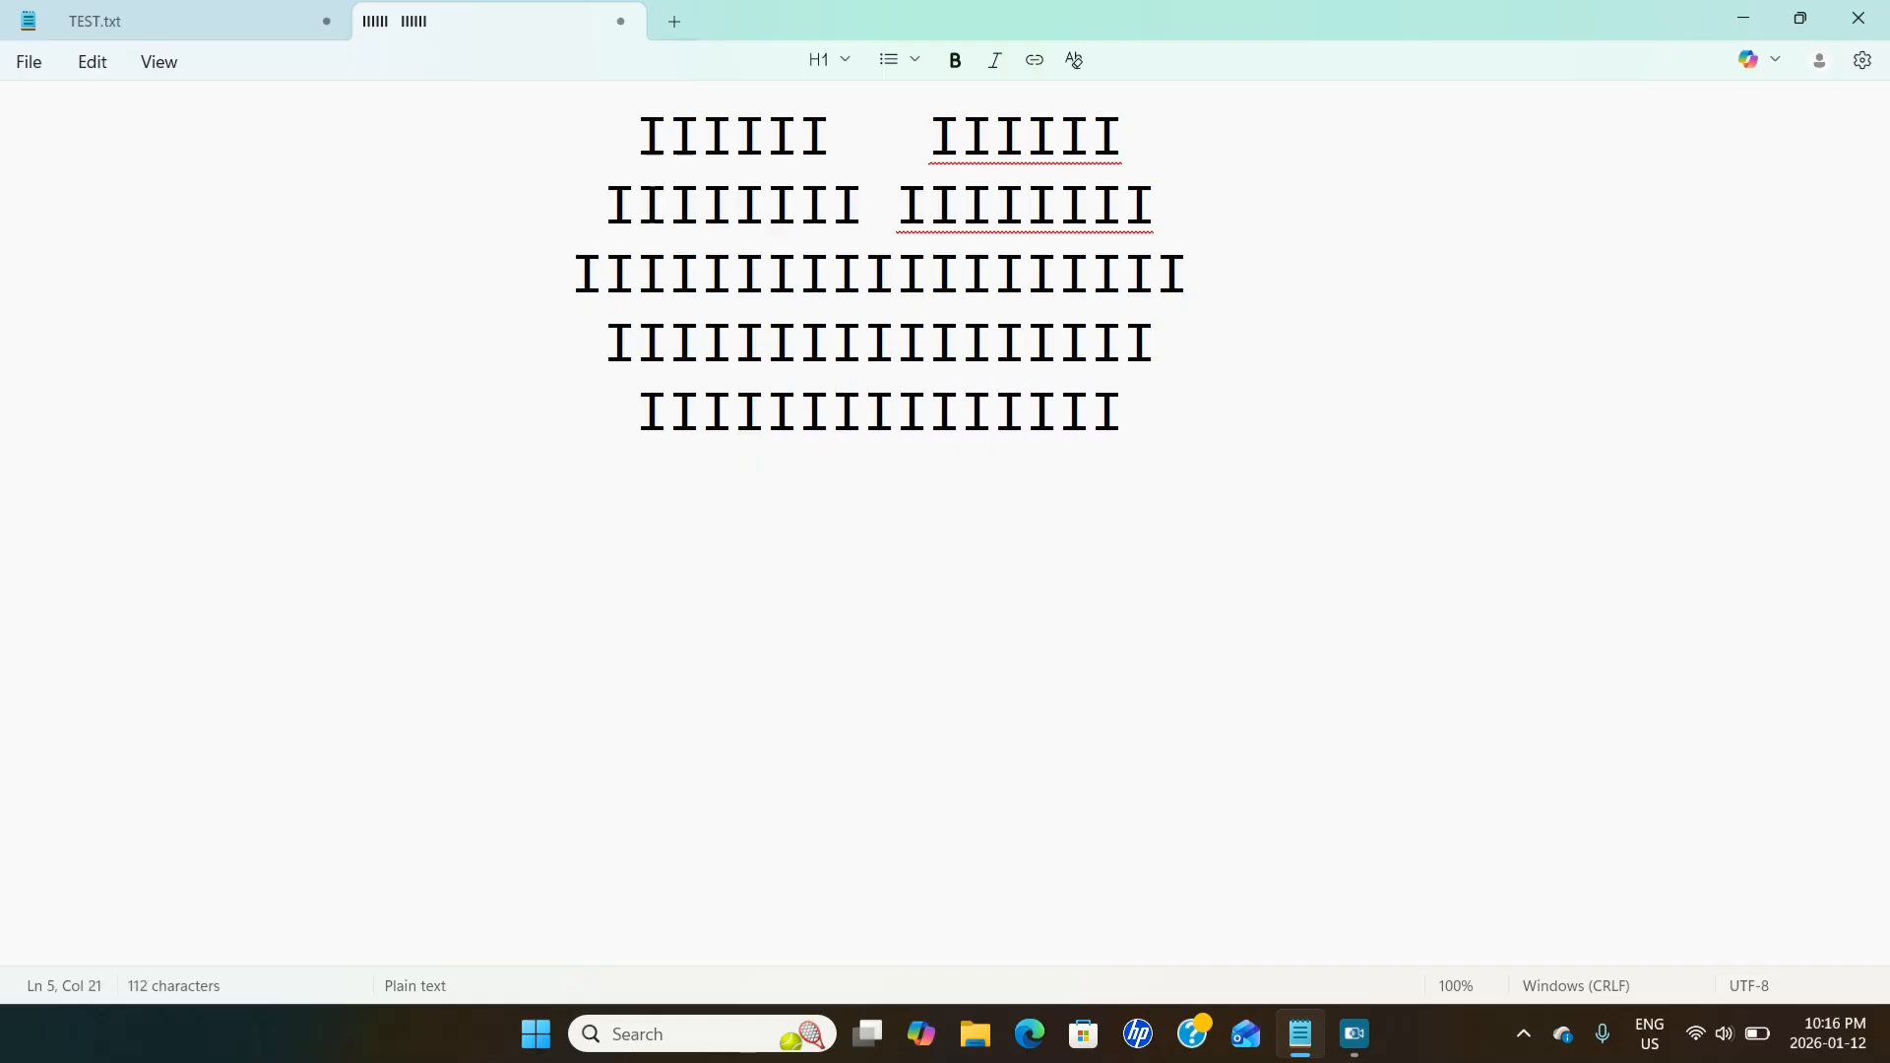
Add a sixth row of 13 capital I's, indented two tabs and four spaces.
{"action": "key", "text": "Return"}
{"action": "key", "text": "Tab"}
{"action": "key", "text": "Tab"}
{"action": "type", "text": "III"}
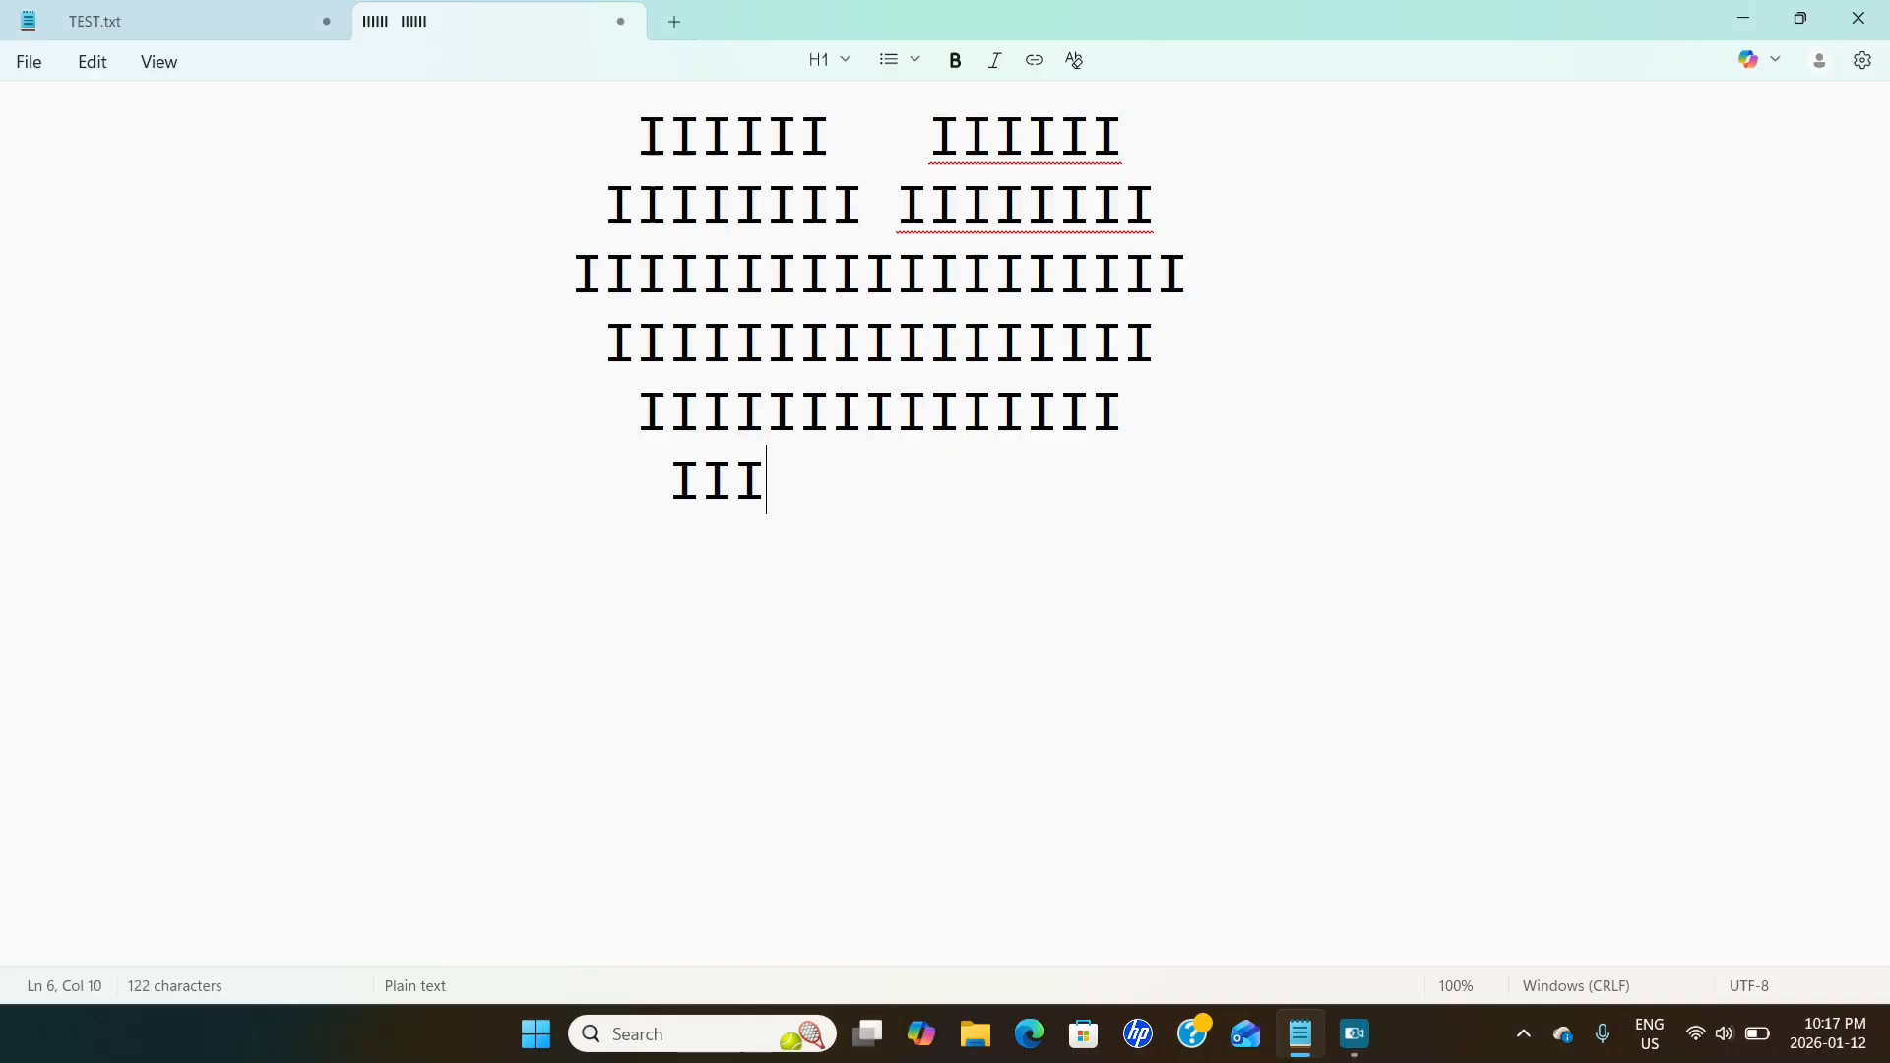
{"action": "type", "text": "IIIII"}
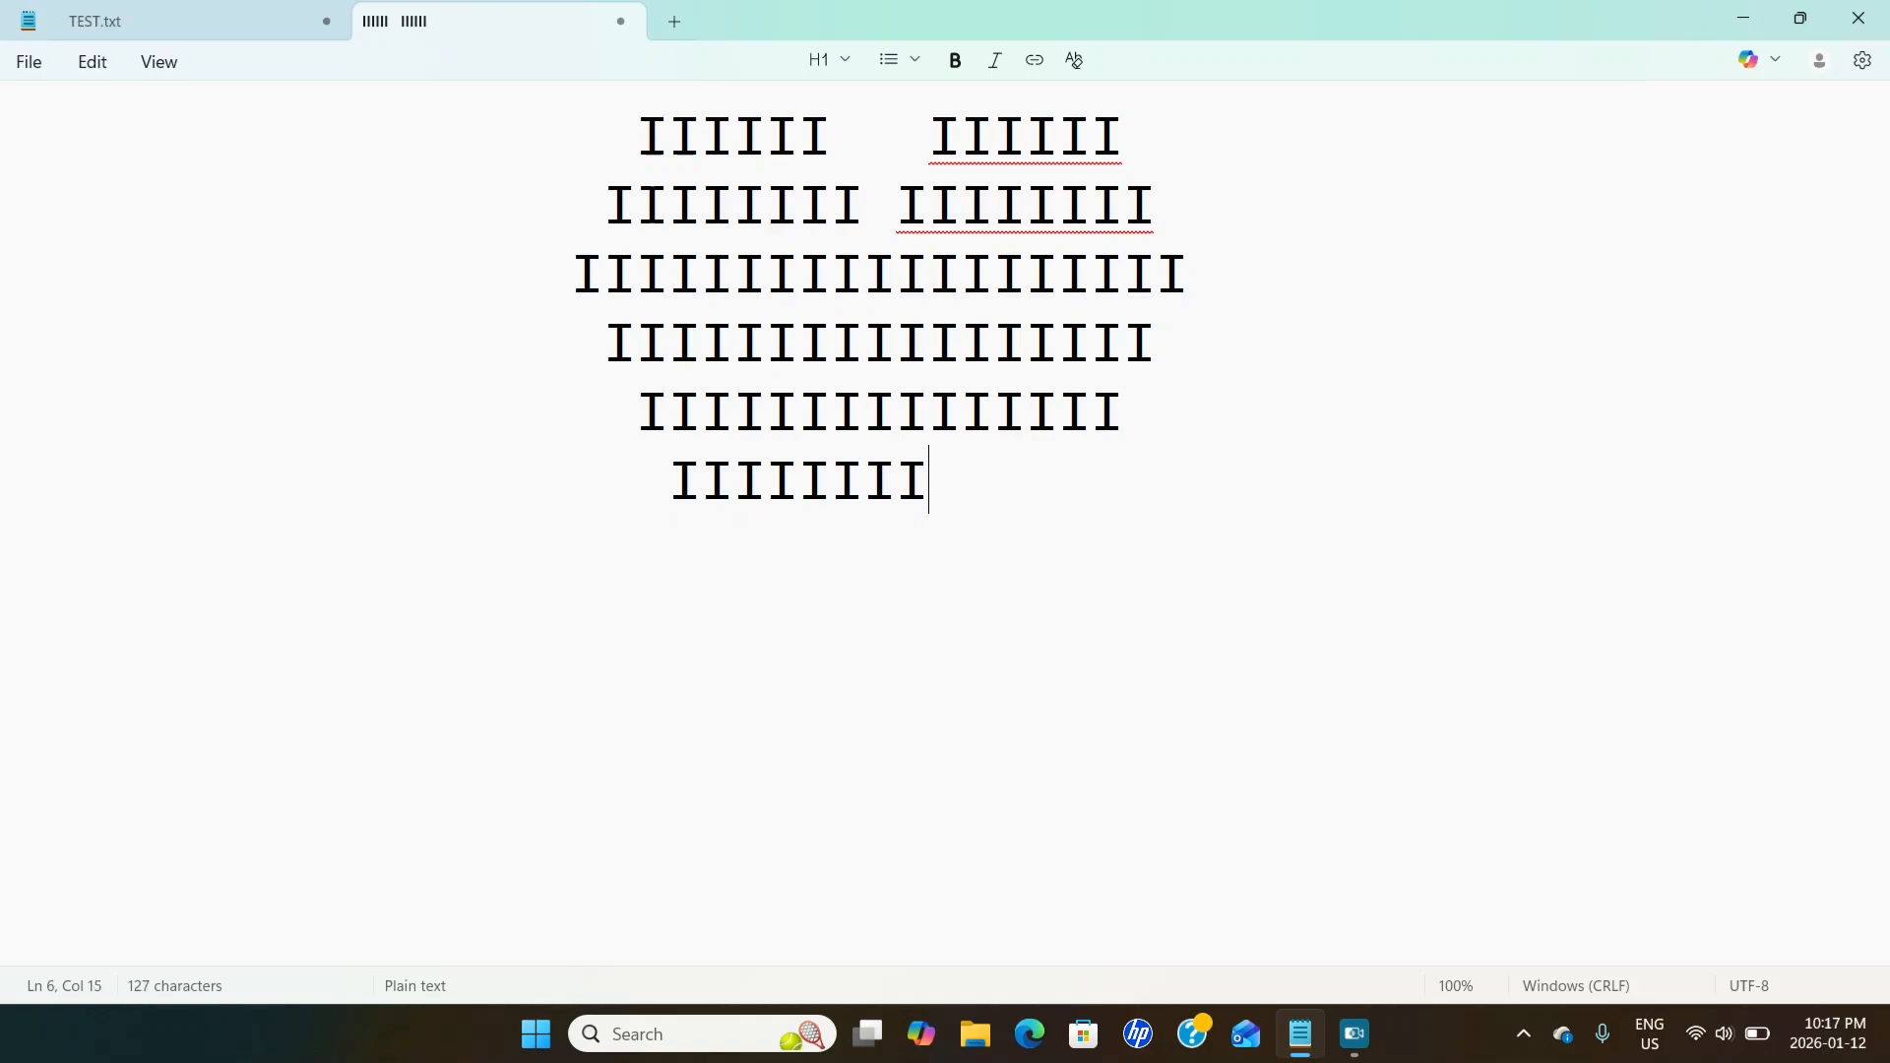
{"action": "type", "text": "IIIII"}
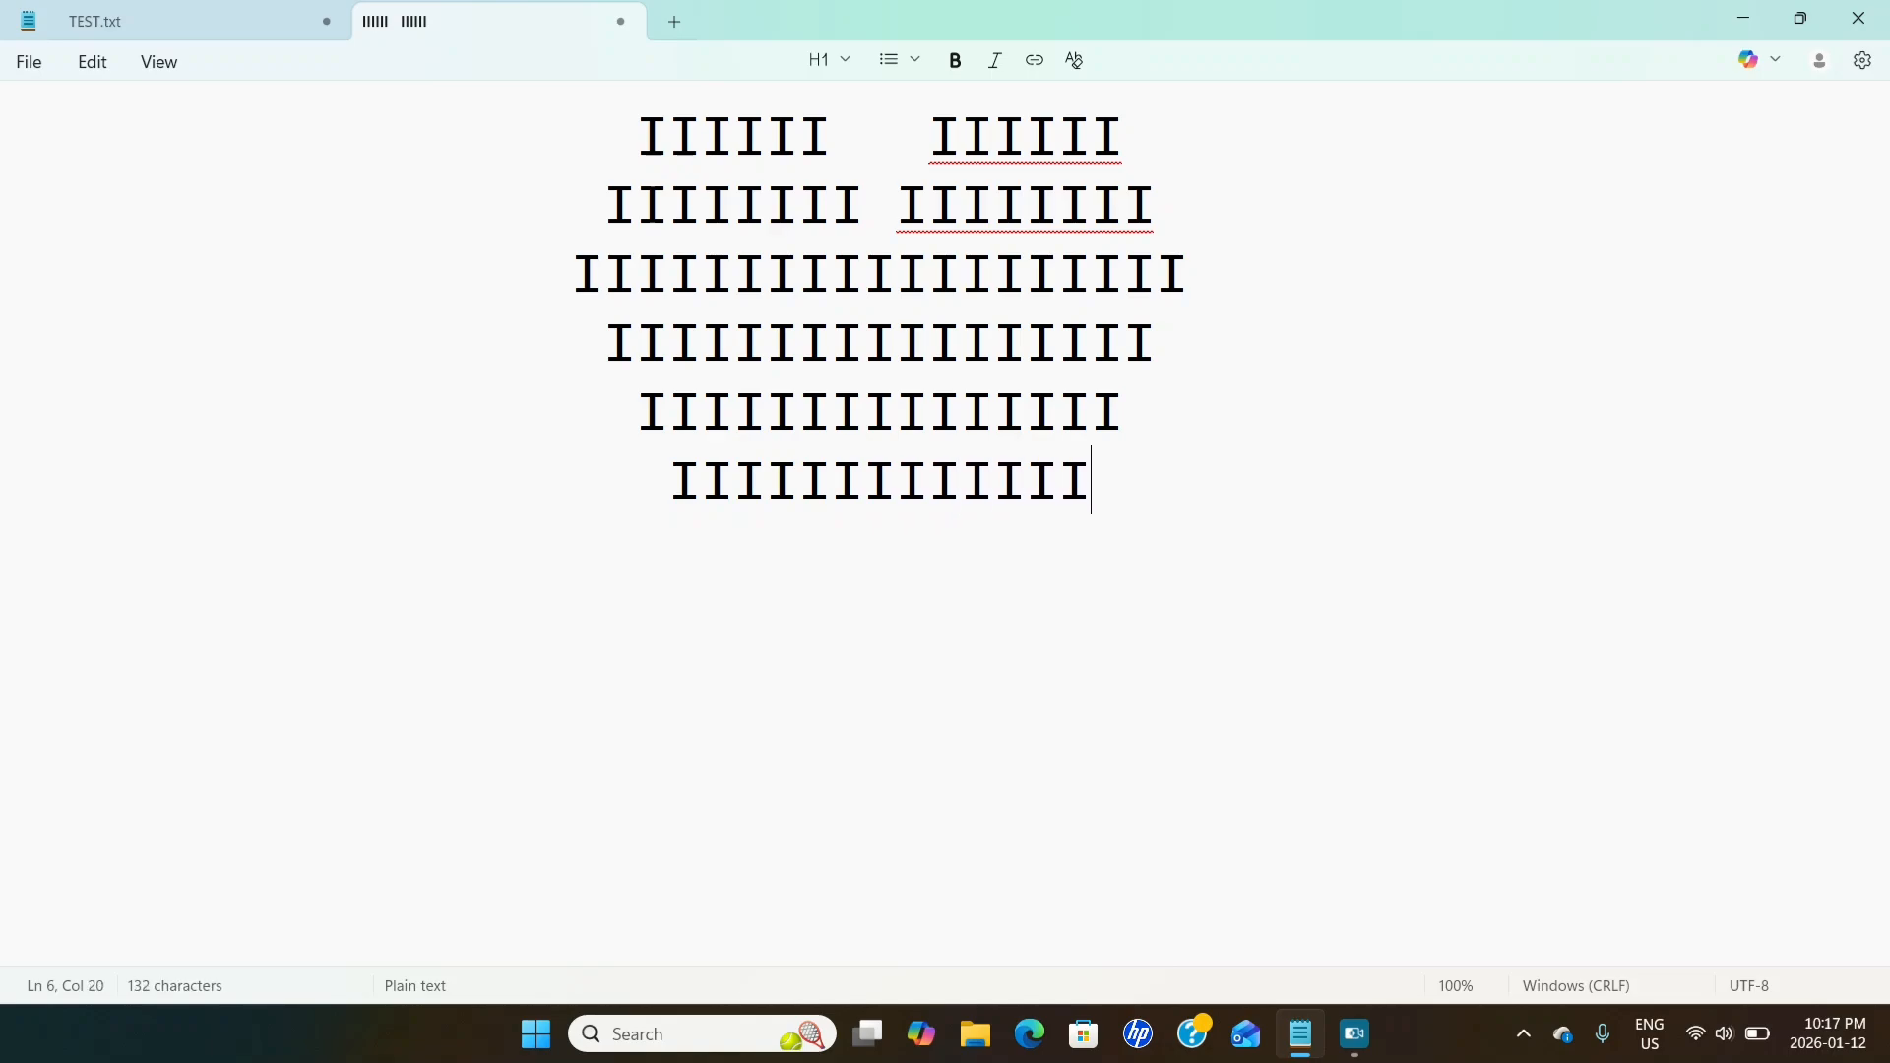
Add a seventh row of 11 capital I's, indented two tabs and five spaces.
{"action": "key", "text": "Return"}
{"action": "type", "text": "I"}
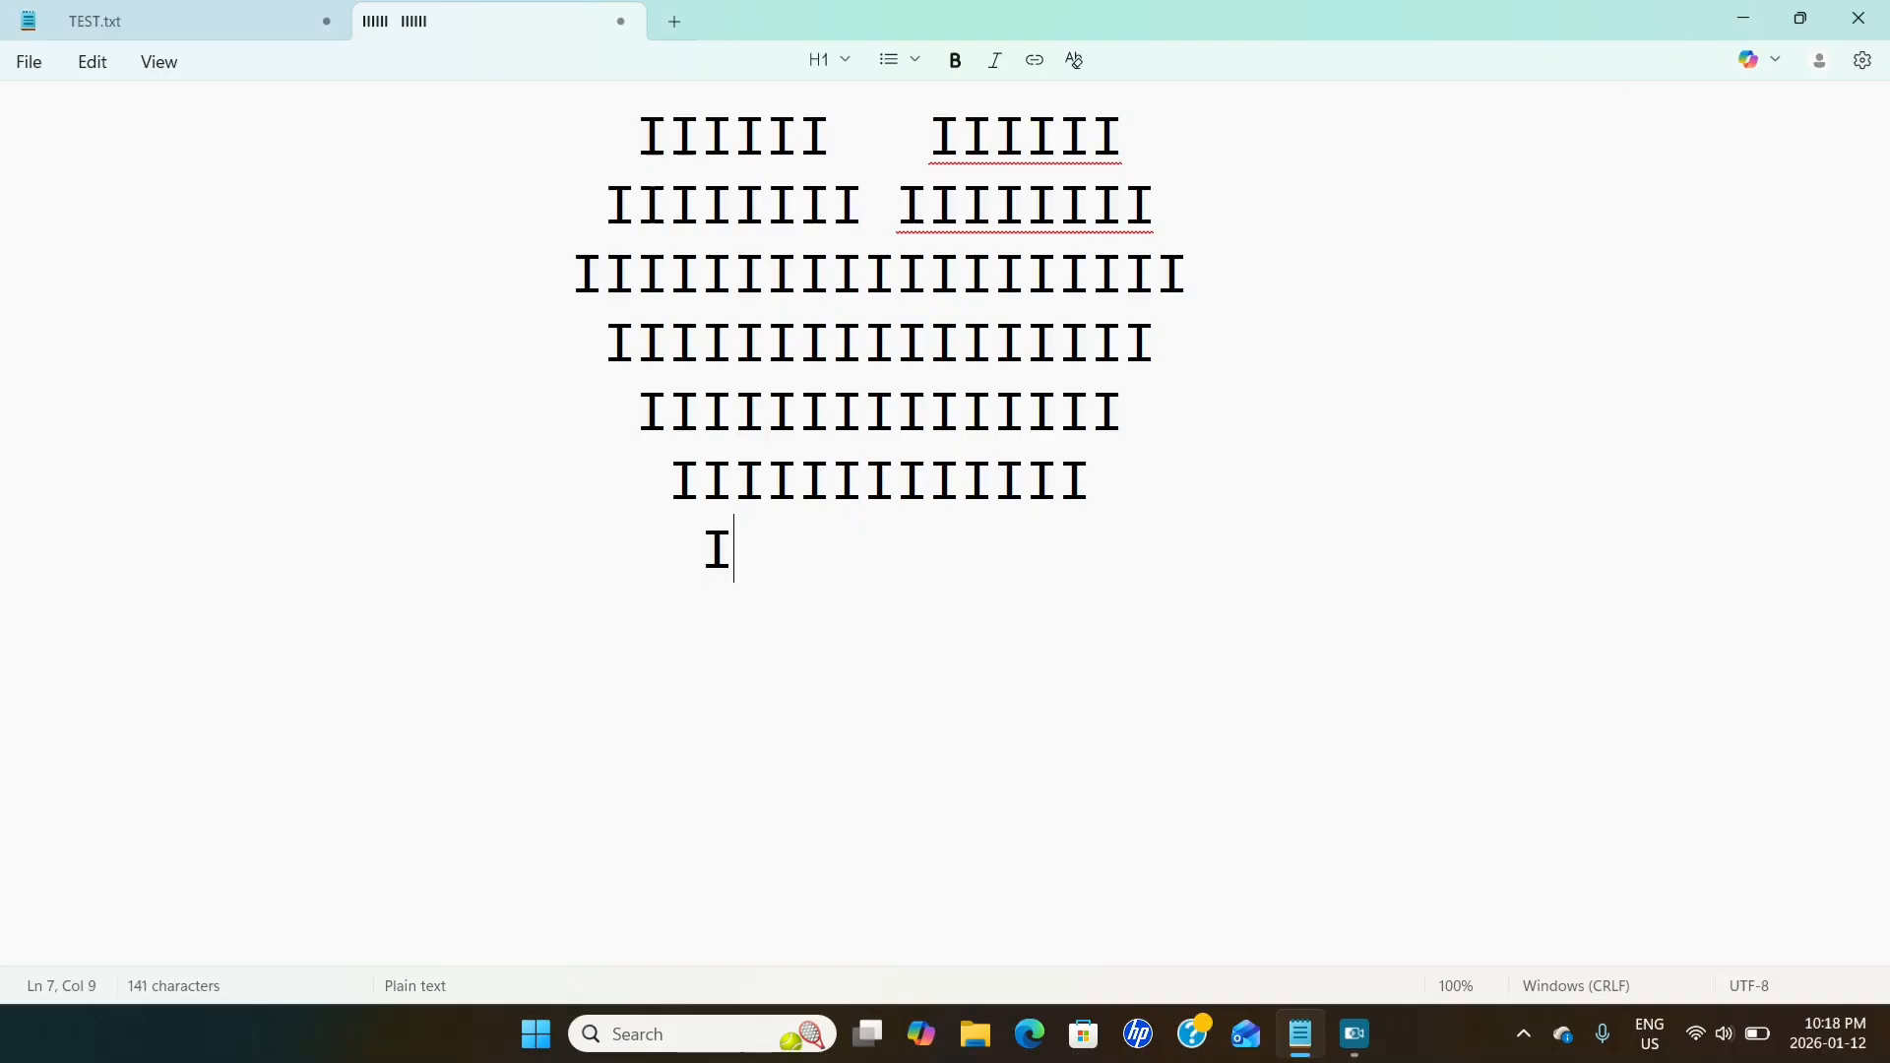
{"action": "type", "text": "IIIII"}
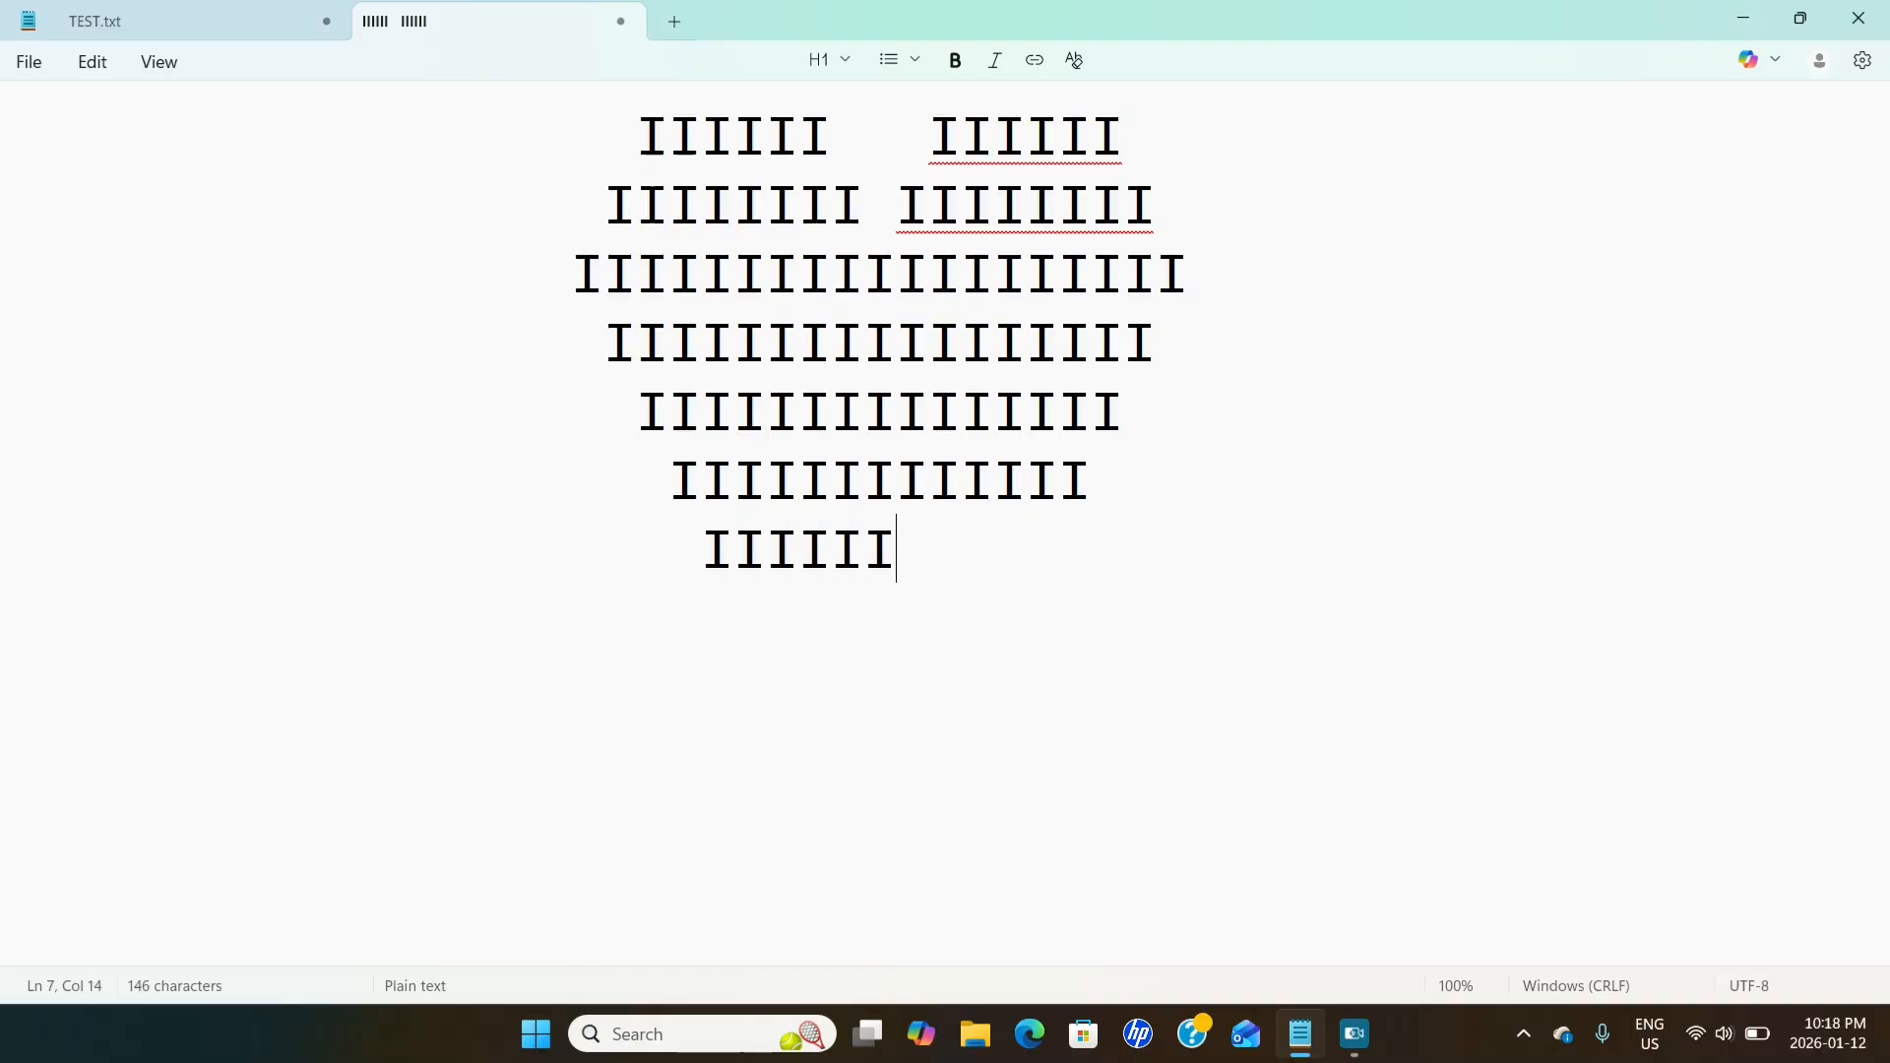
{"action": "type", "text": "IIIII"}
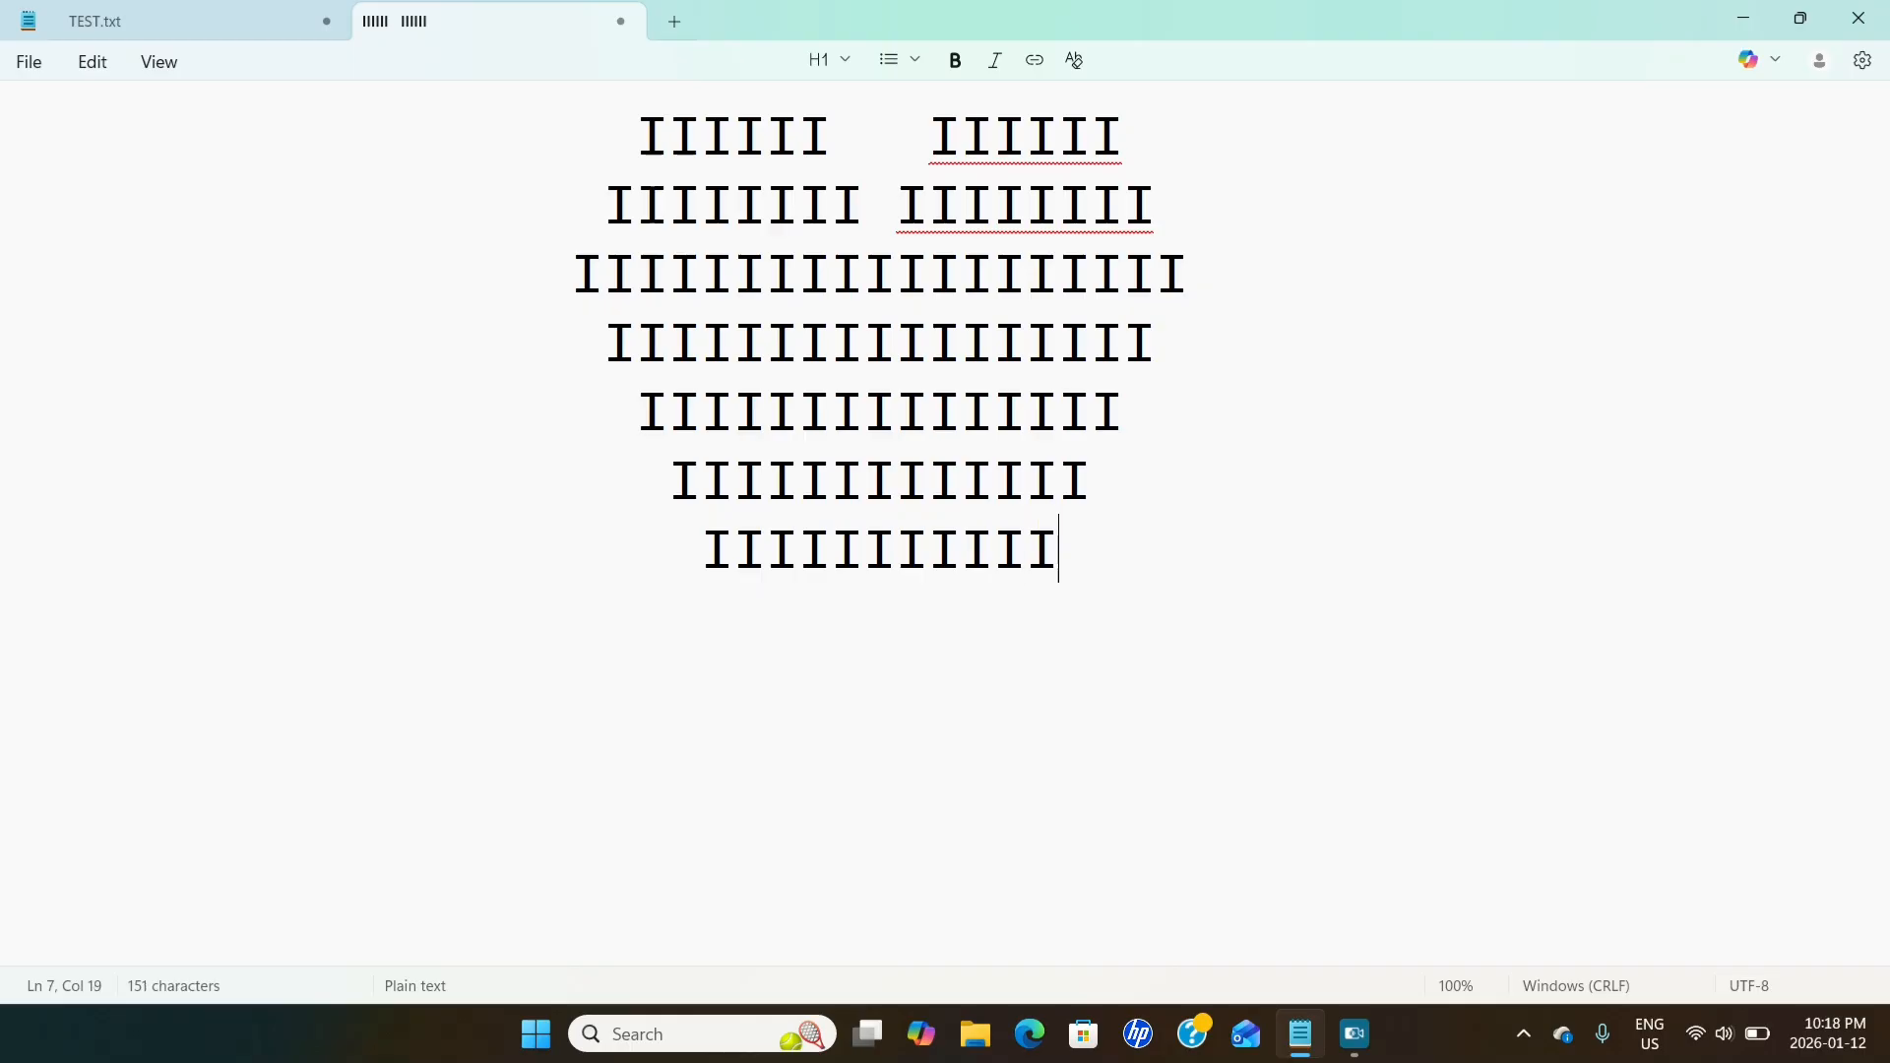
Add an eighth row of nine capital I's indented two tabs and six spaces, and a ninth of seven indented two tabs and seven spaces.
{"action": "key", "text": "Return"}
{"action": "key", "text": "Tab"}
{"action": "key", "text": "Tab"}
{"action": "type", "text": "IIIIIII"}
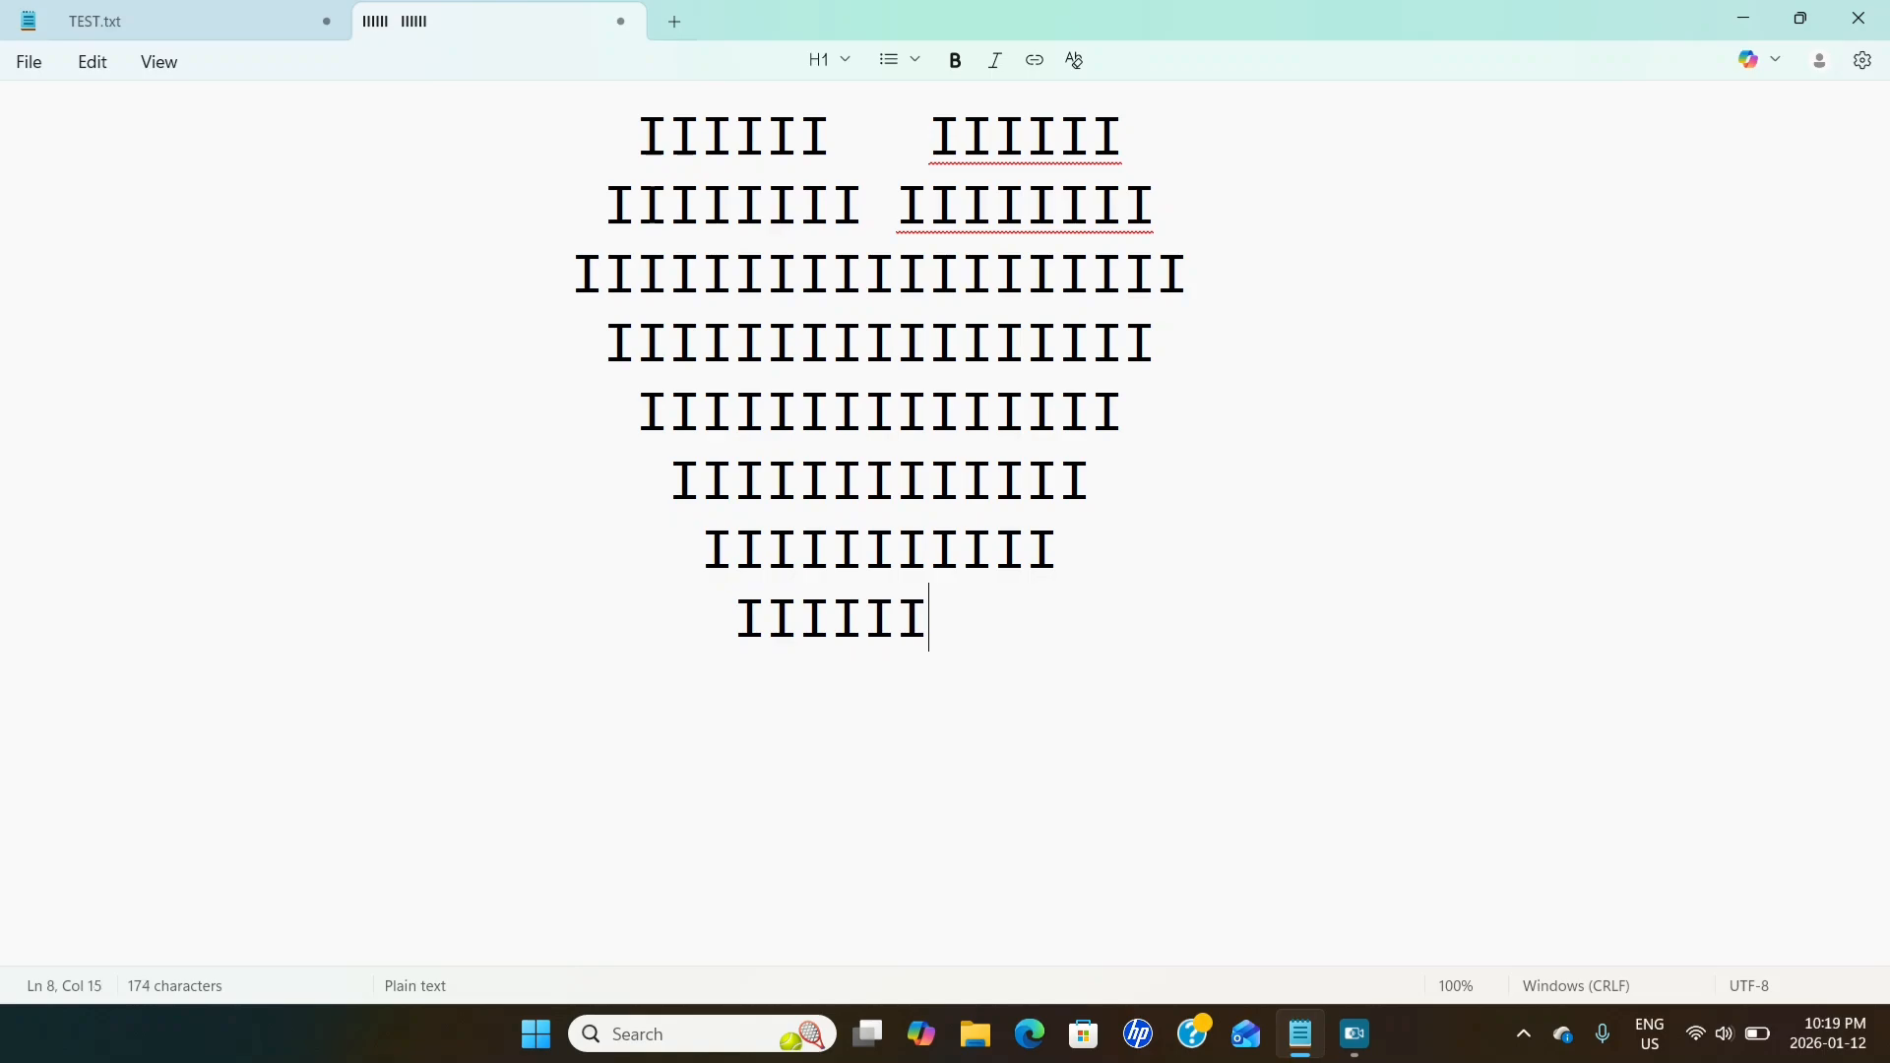
{"action": "type", "text": "II"}
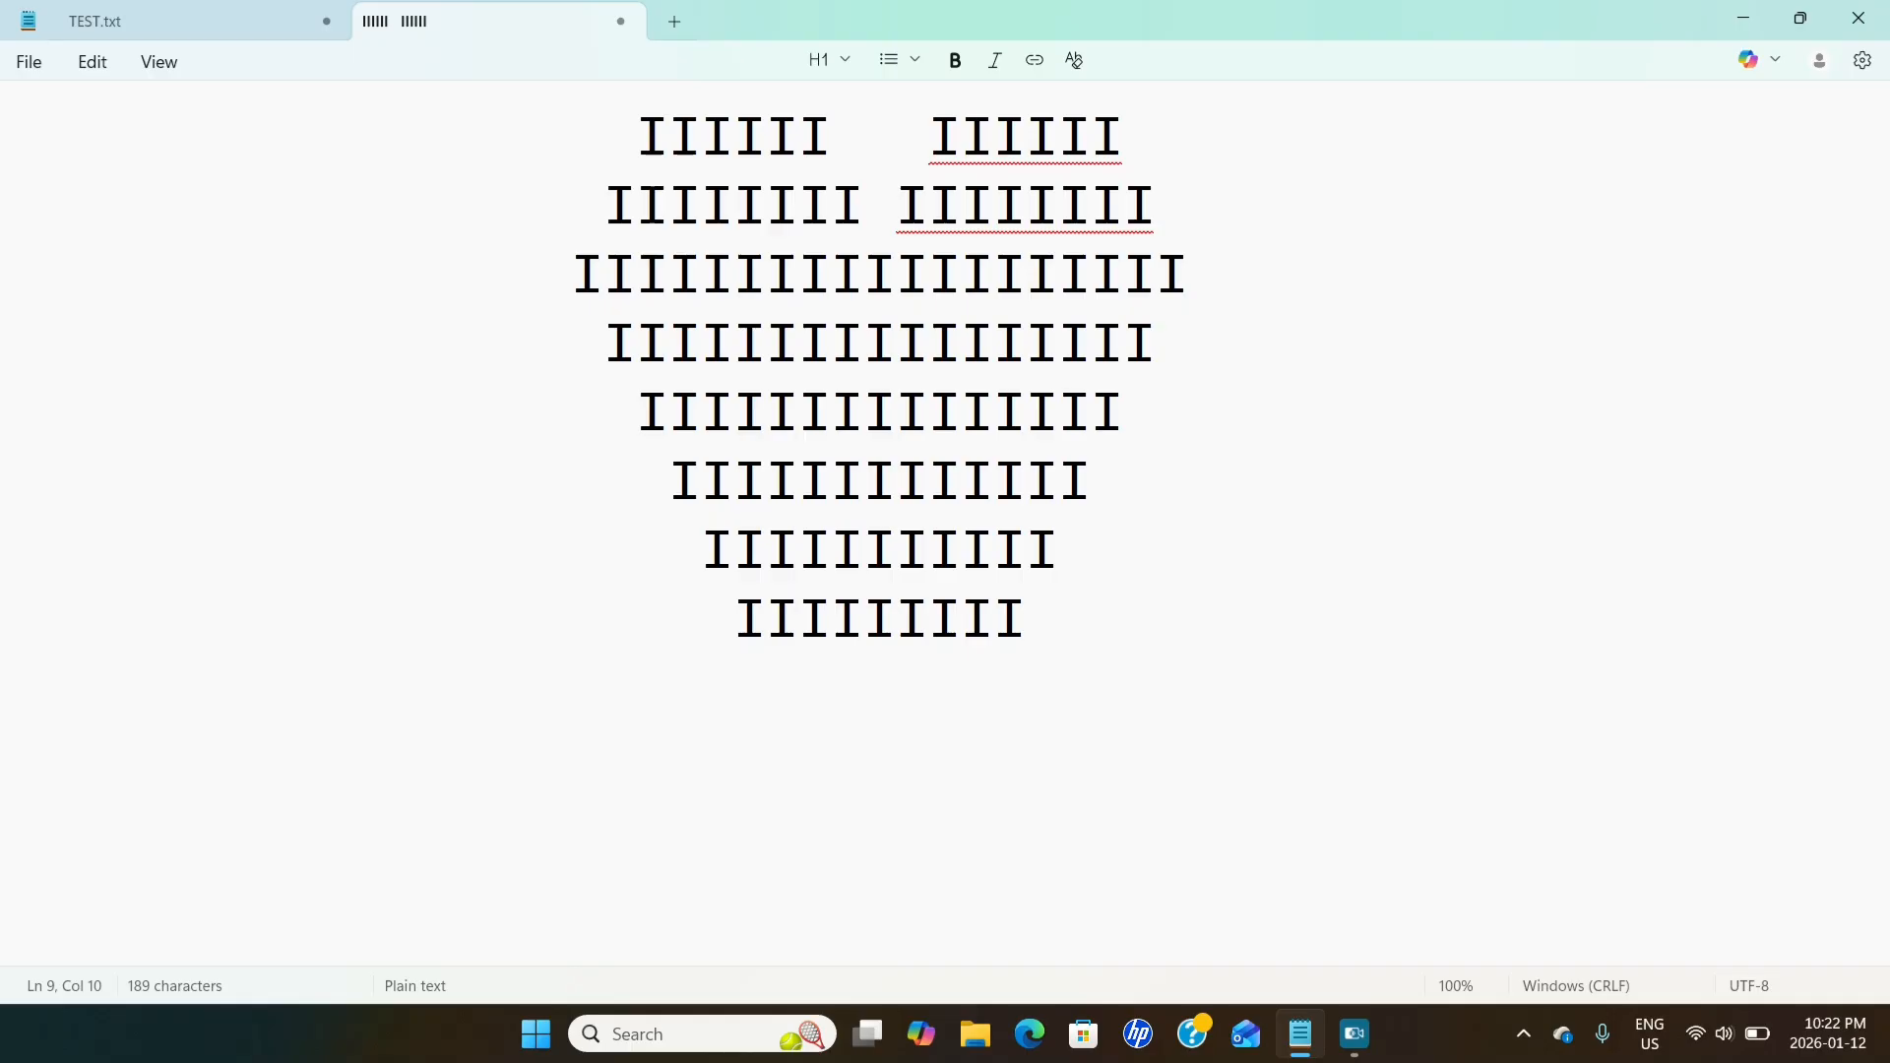
{"action": "type", "text": "IIIIIII"}
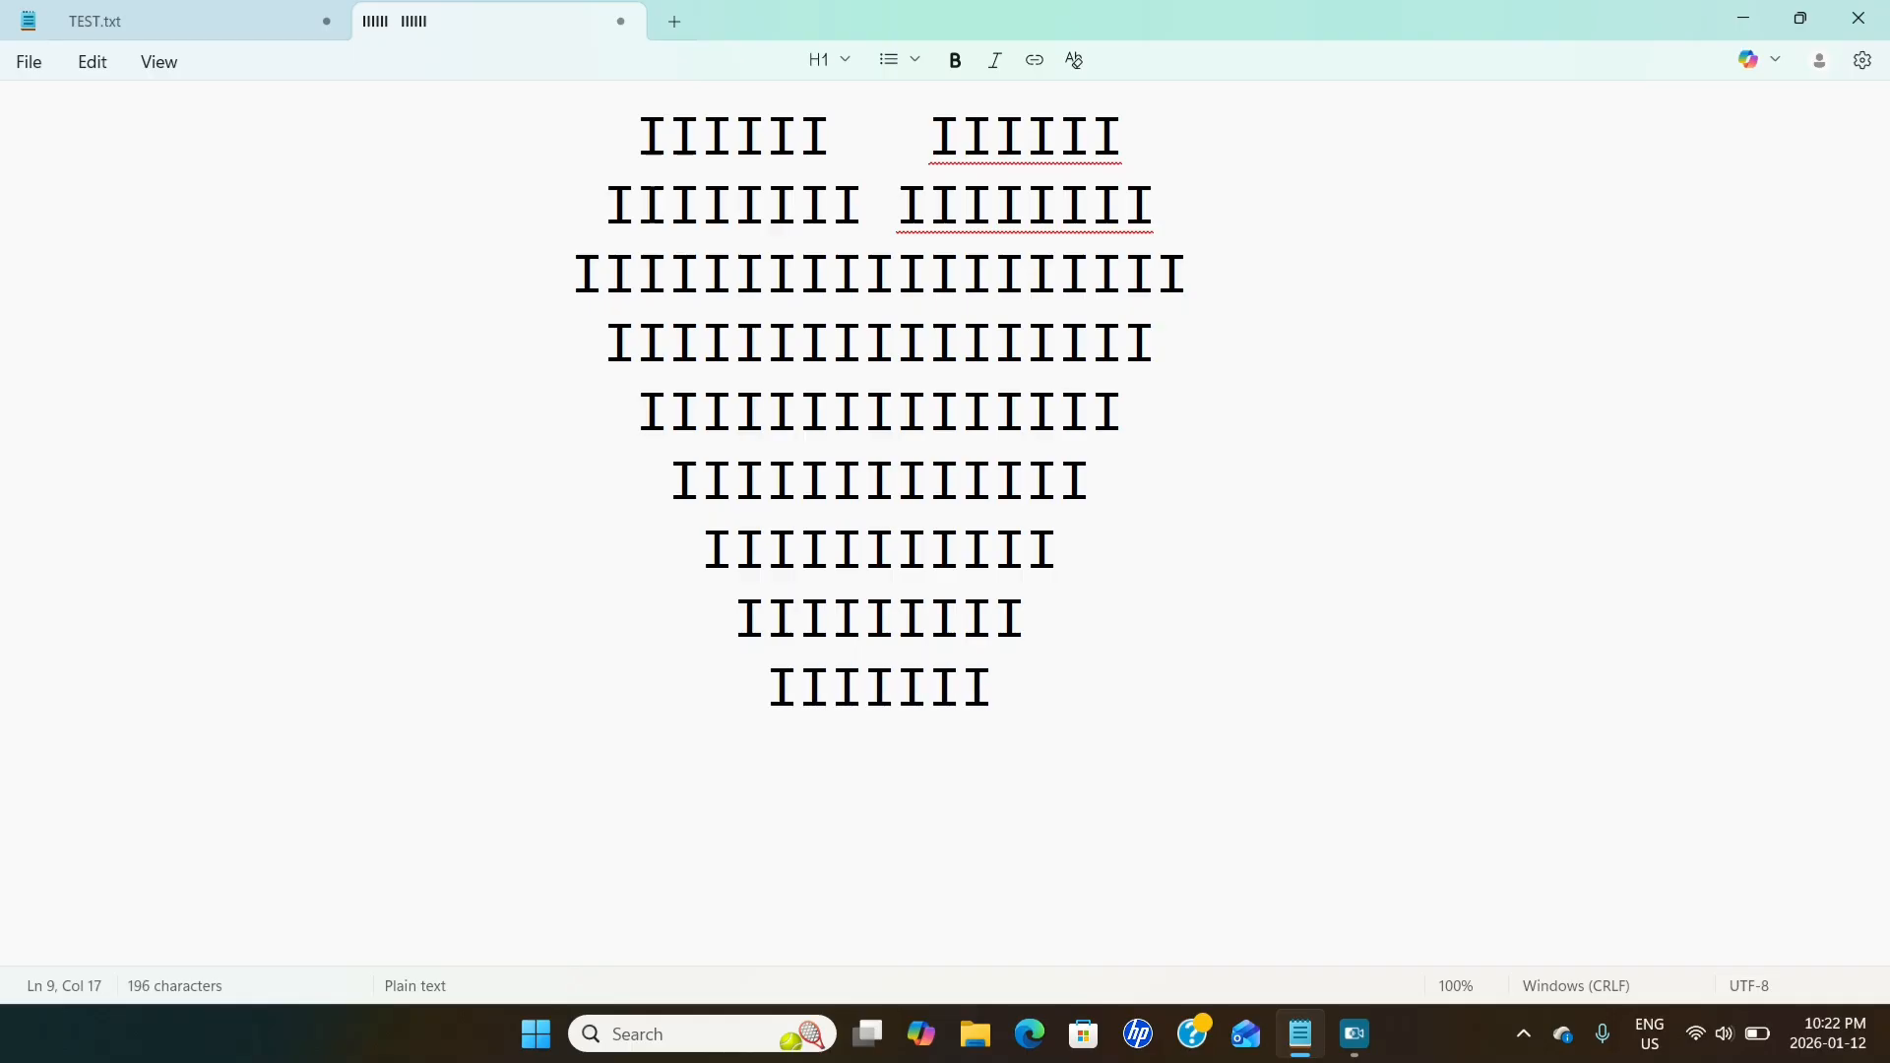
Add a tenth row of five capital I's, indented three tabs.
{"action": "key", "text": "Return"}
{"action": "key", "text": "Tab"}
{"action": "key", "text": "Tab"}
{"action": "key", "text": "Tab"}
{"action": "type", "text": "IIIII"}
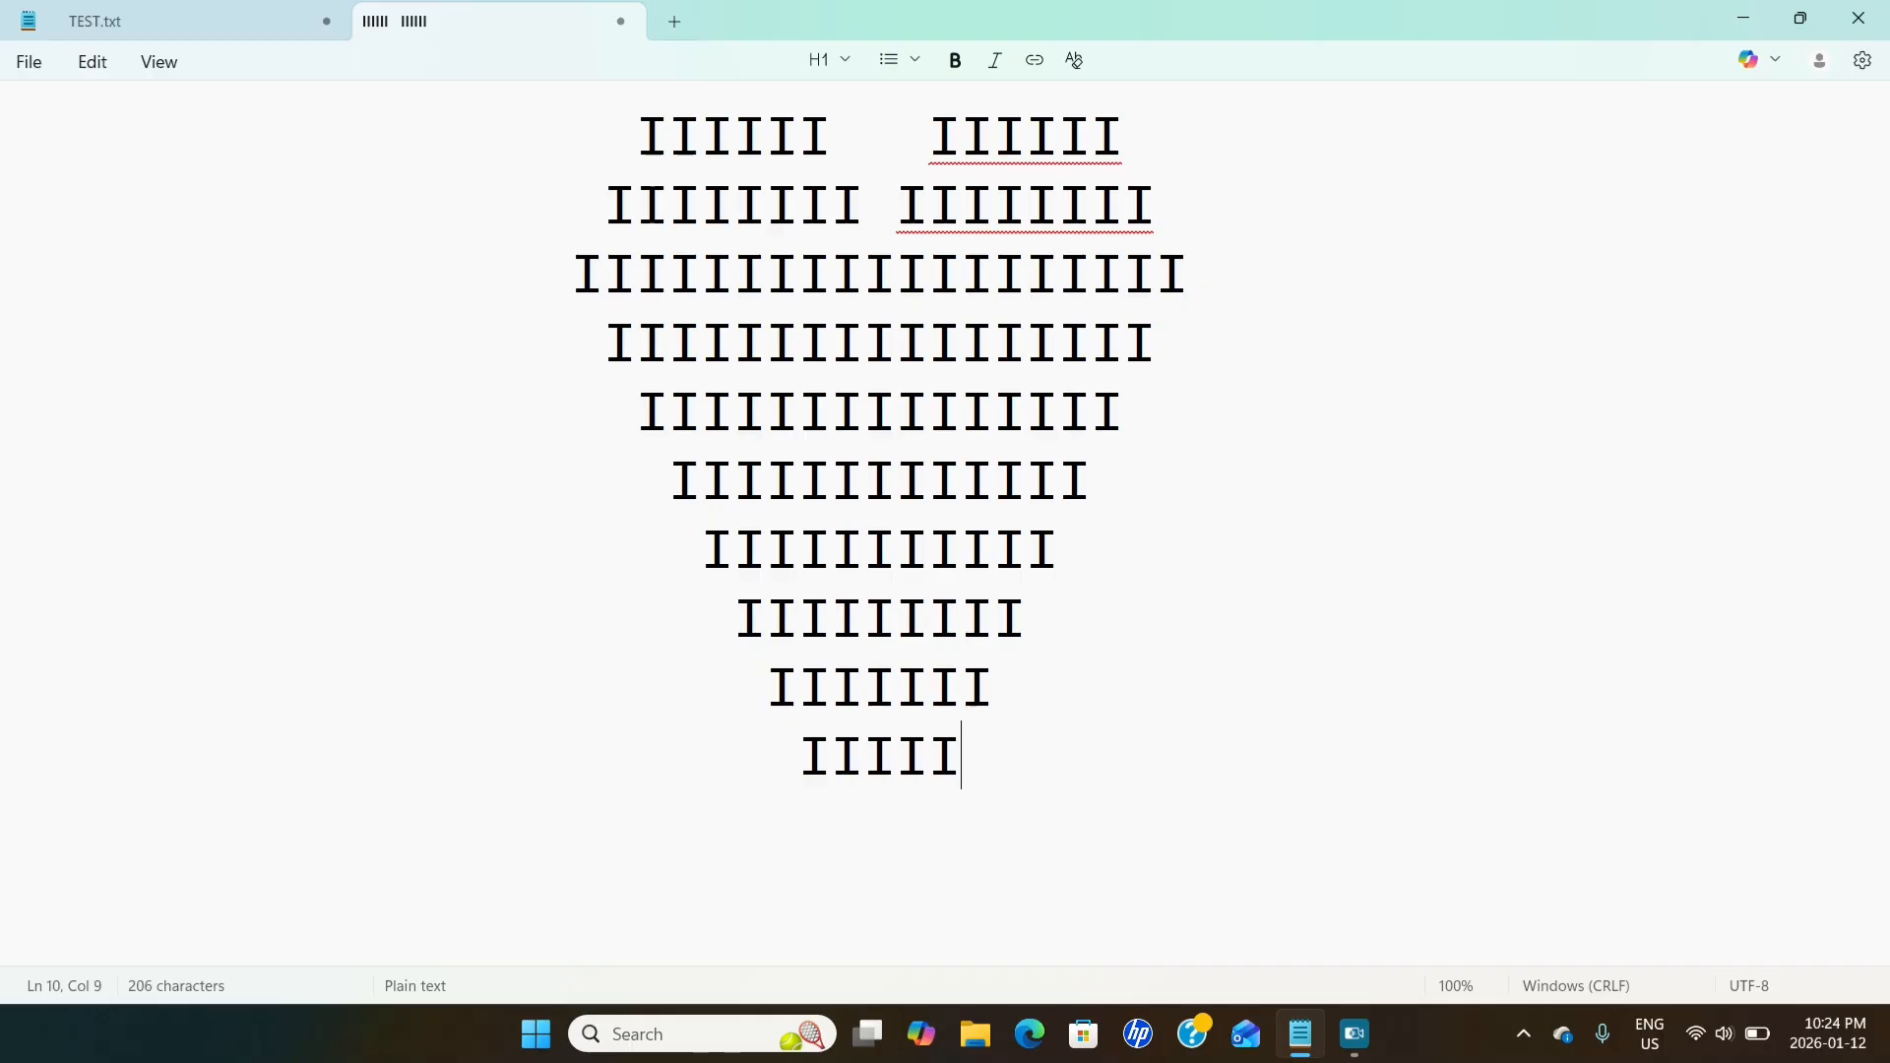
Add an eleventh row of three capital I's indented three tabs and one space, and a twelfth of one indented three tabs and two spaces.
{"action": "key", "text": "Return"}
{"action": "key", "text": "Tab"}
{"action": "key", "text": "Tab"}
{"action": "key", "text": "Tab"}
{"action": "type", "text": "III"}
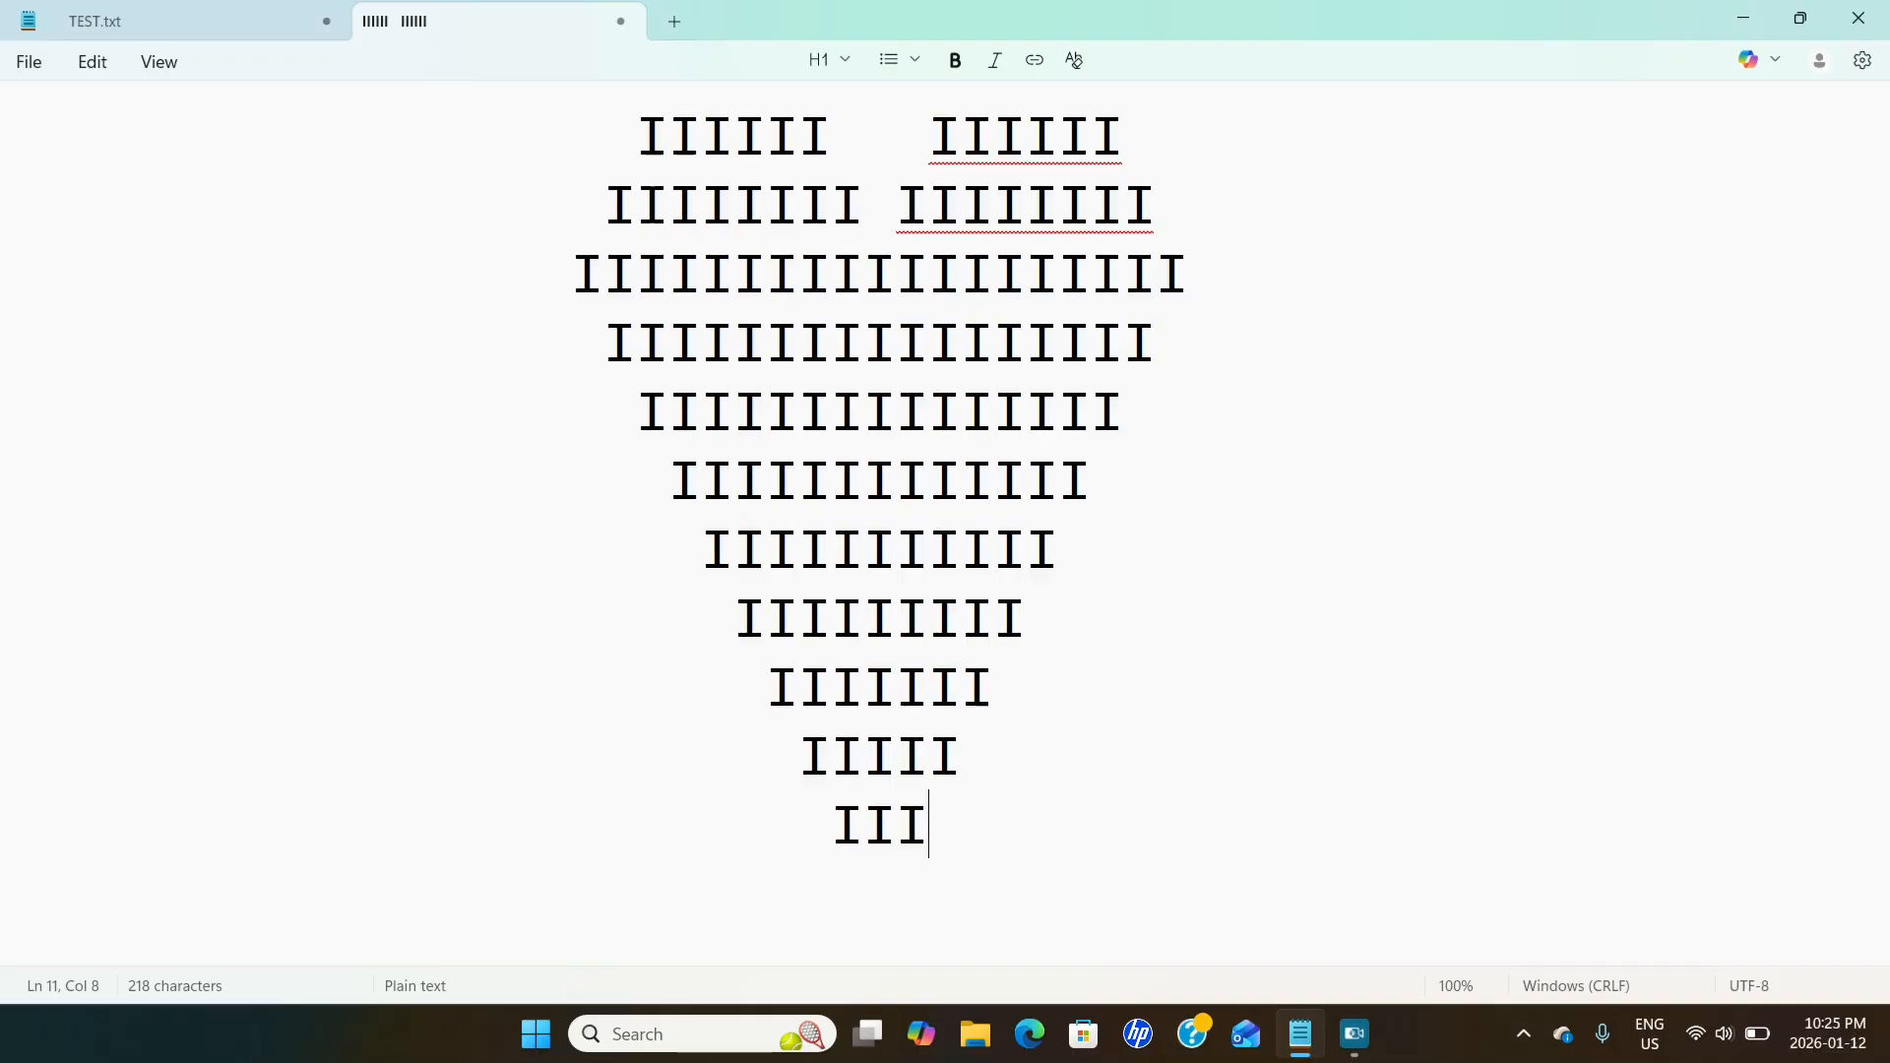
{"action": "key", "text": "Return"}
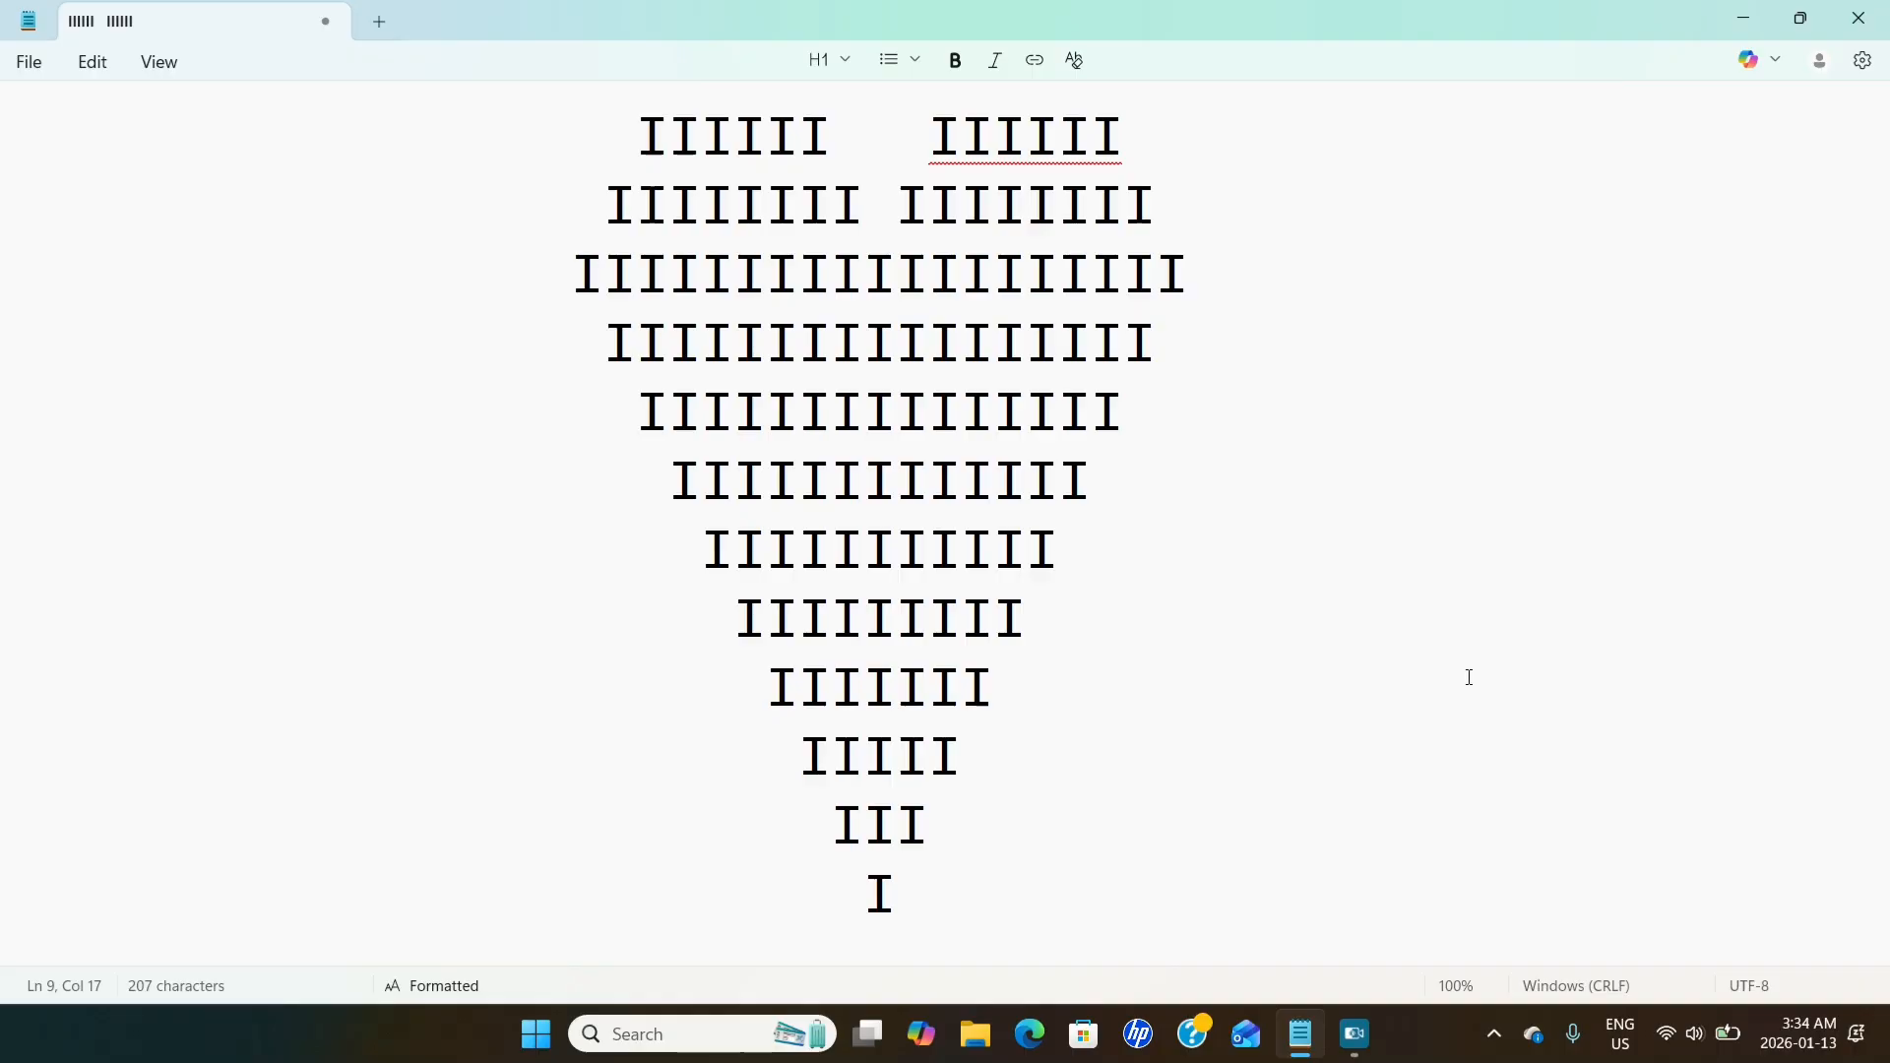
Copy all twelve rows of the heart and clear the selection.
{"action": "left_click_drag", "start_coordinate": [894, 899], "coordinate": [597, 93]}
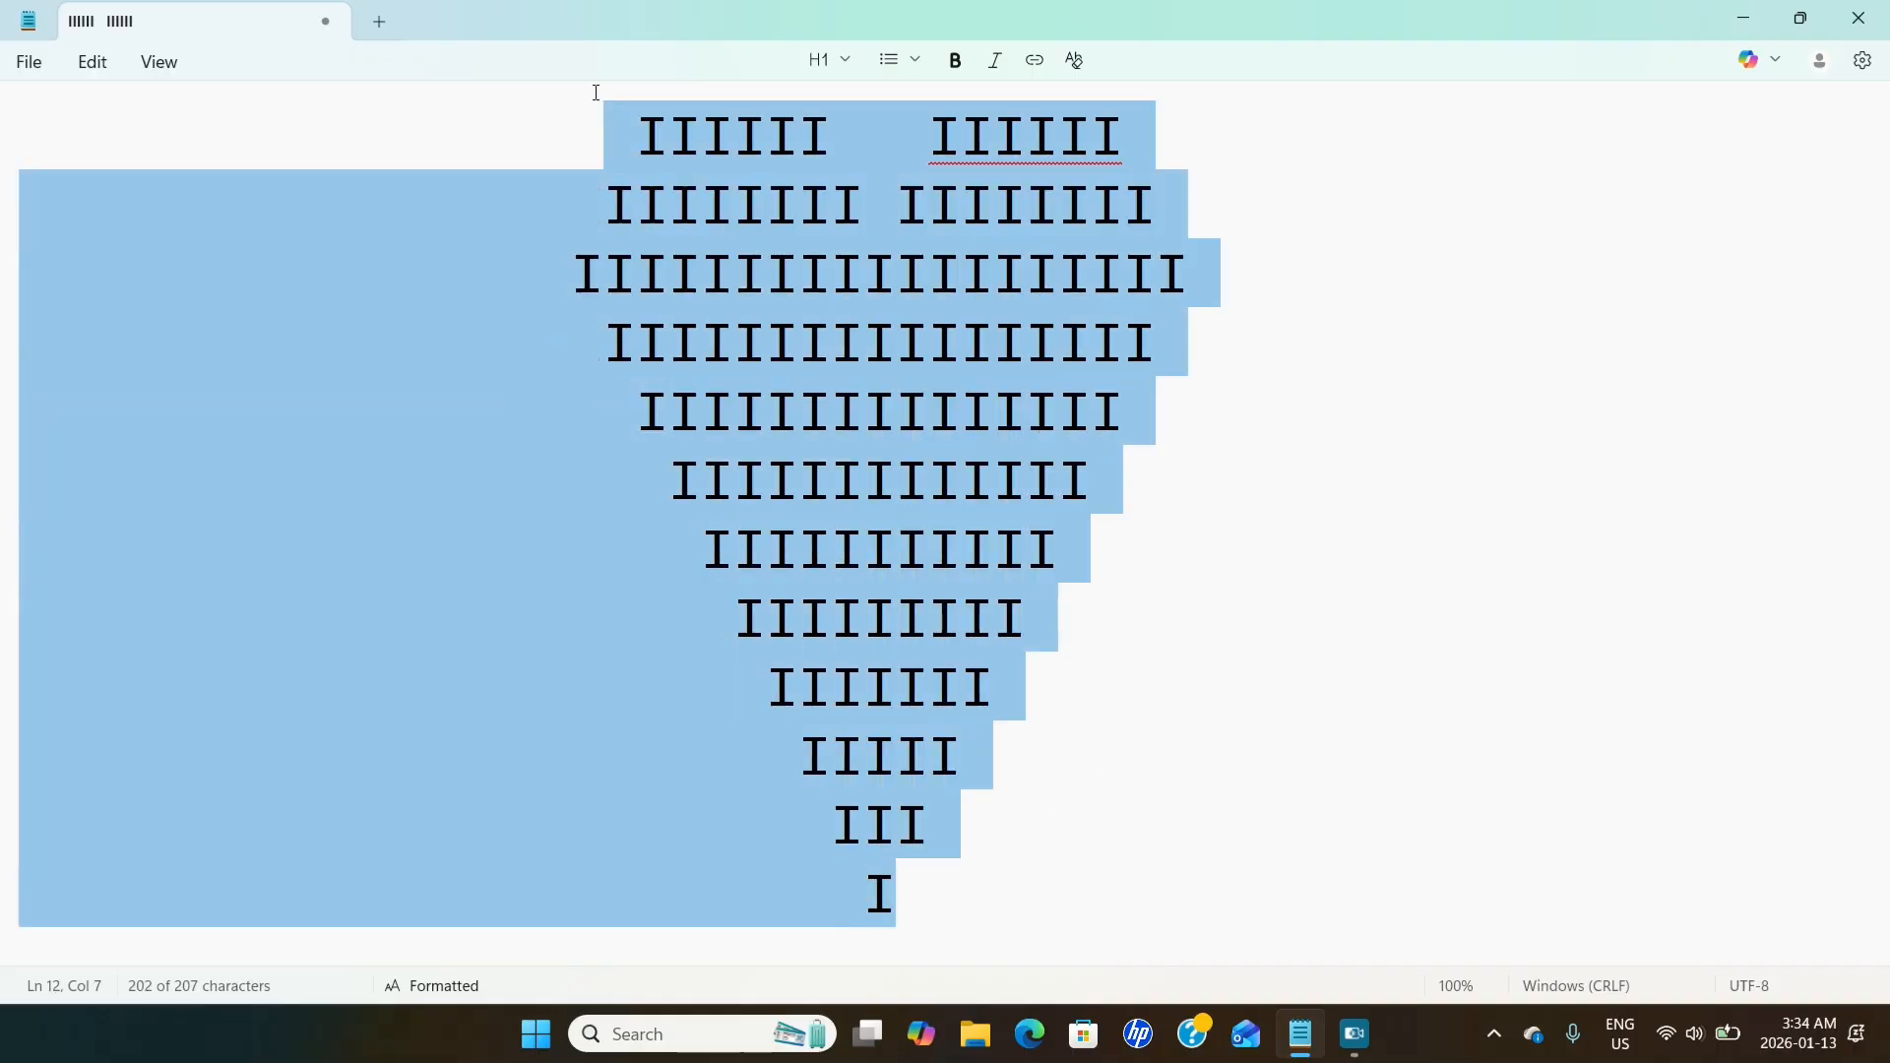
{"action": "right_click", "coordinate": [1075, 225]}
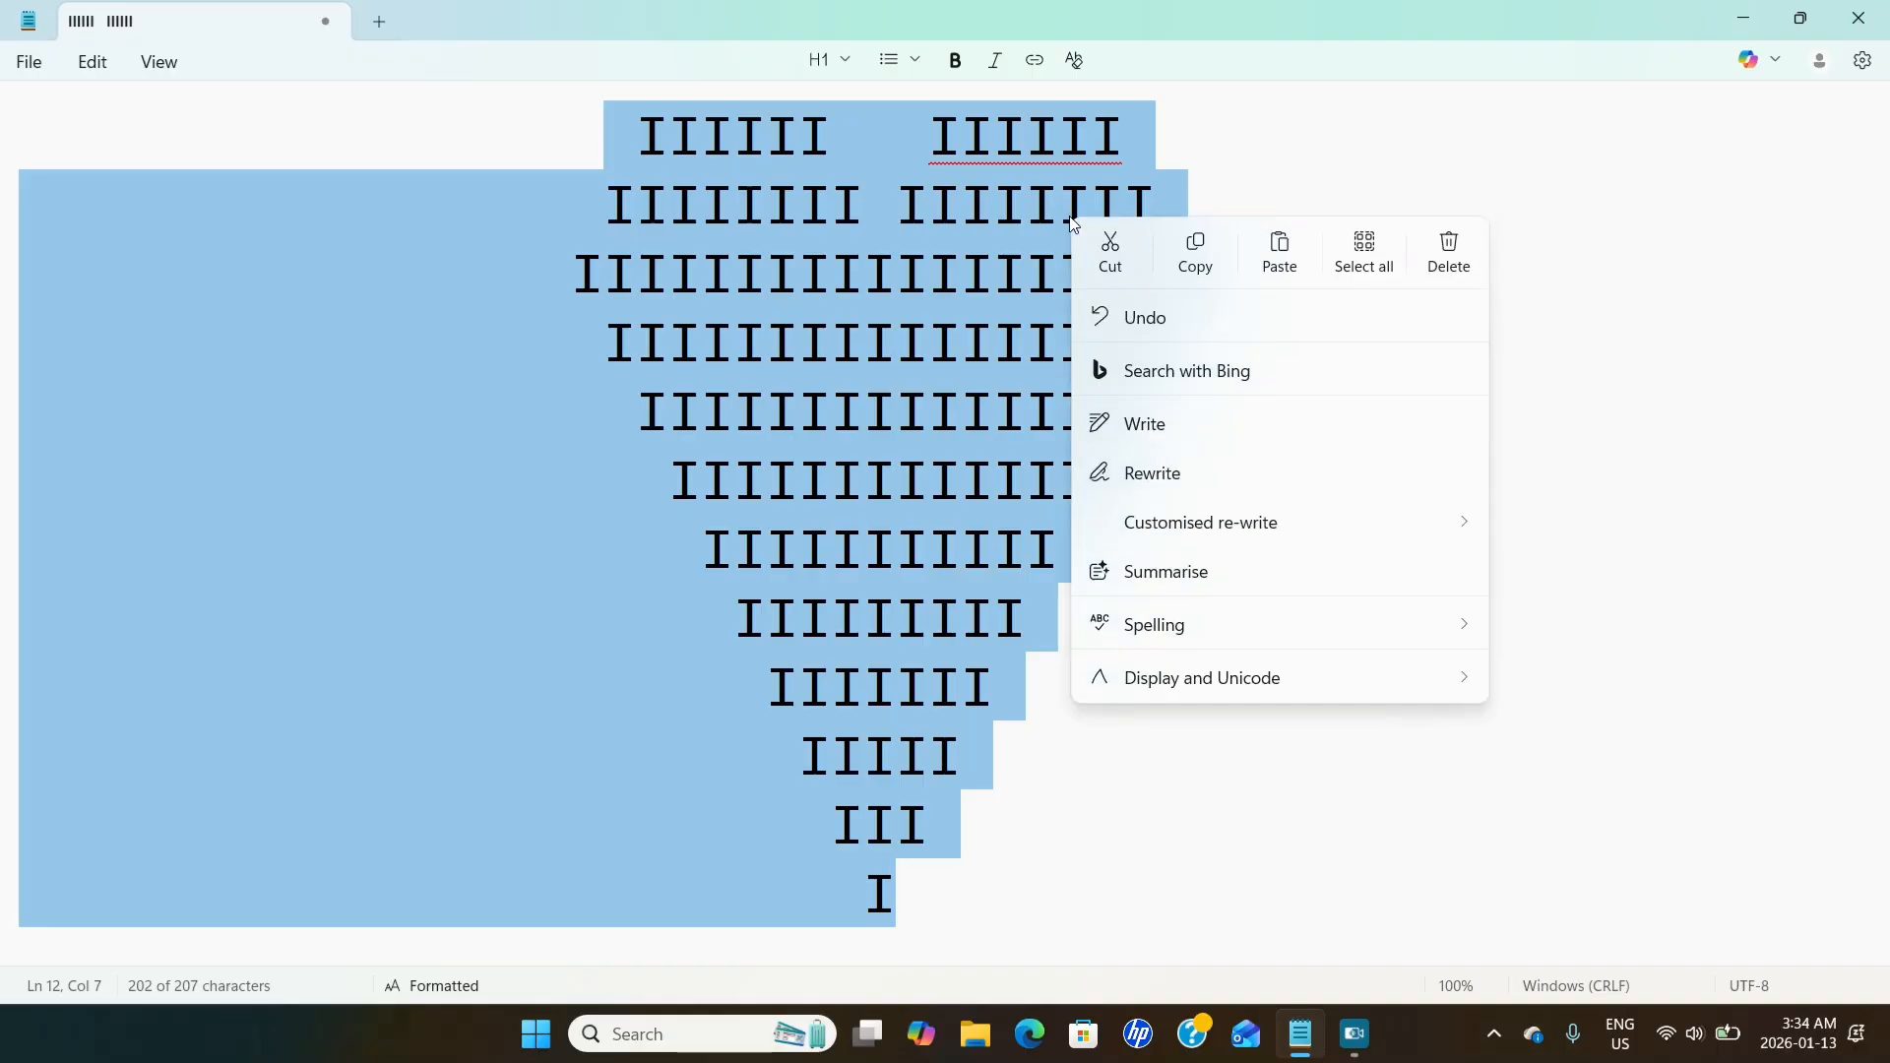
{"action": "left_click", "coordinate": [1203, 267]}
{"action": "left_click", "coordinate": [1382, 254]}
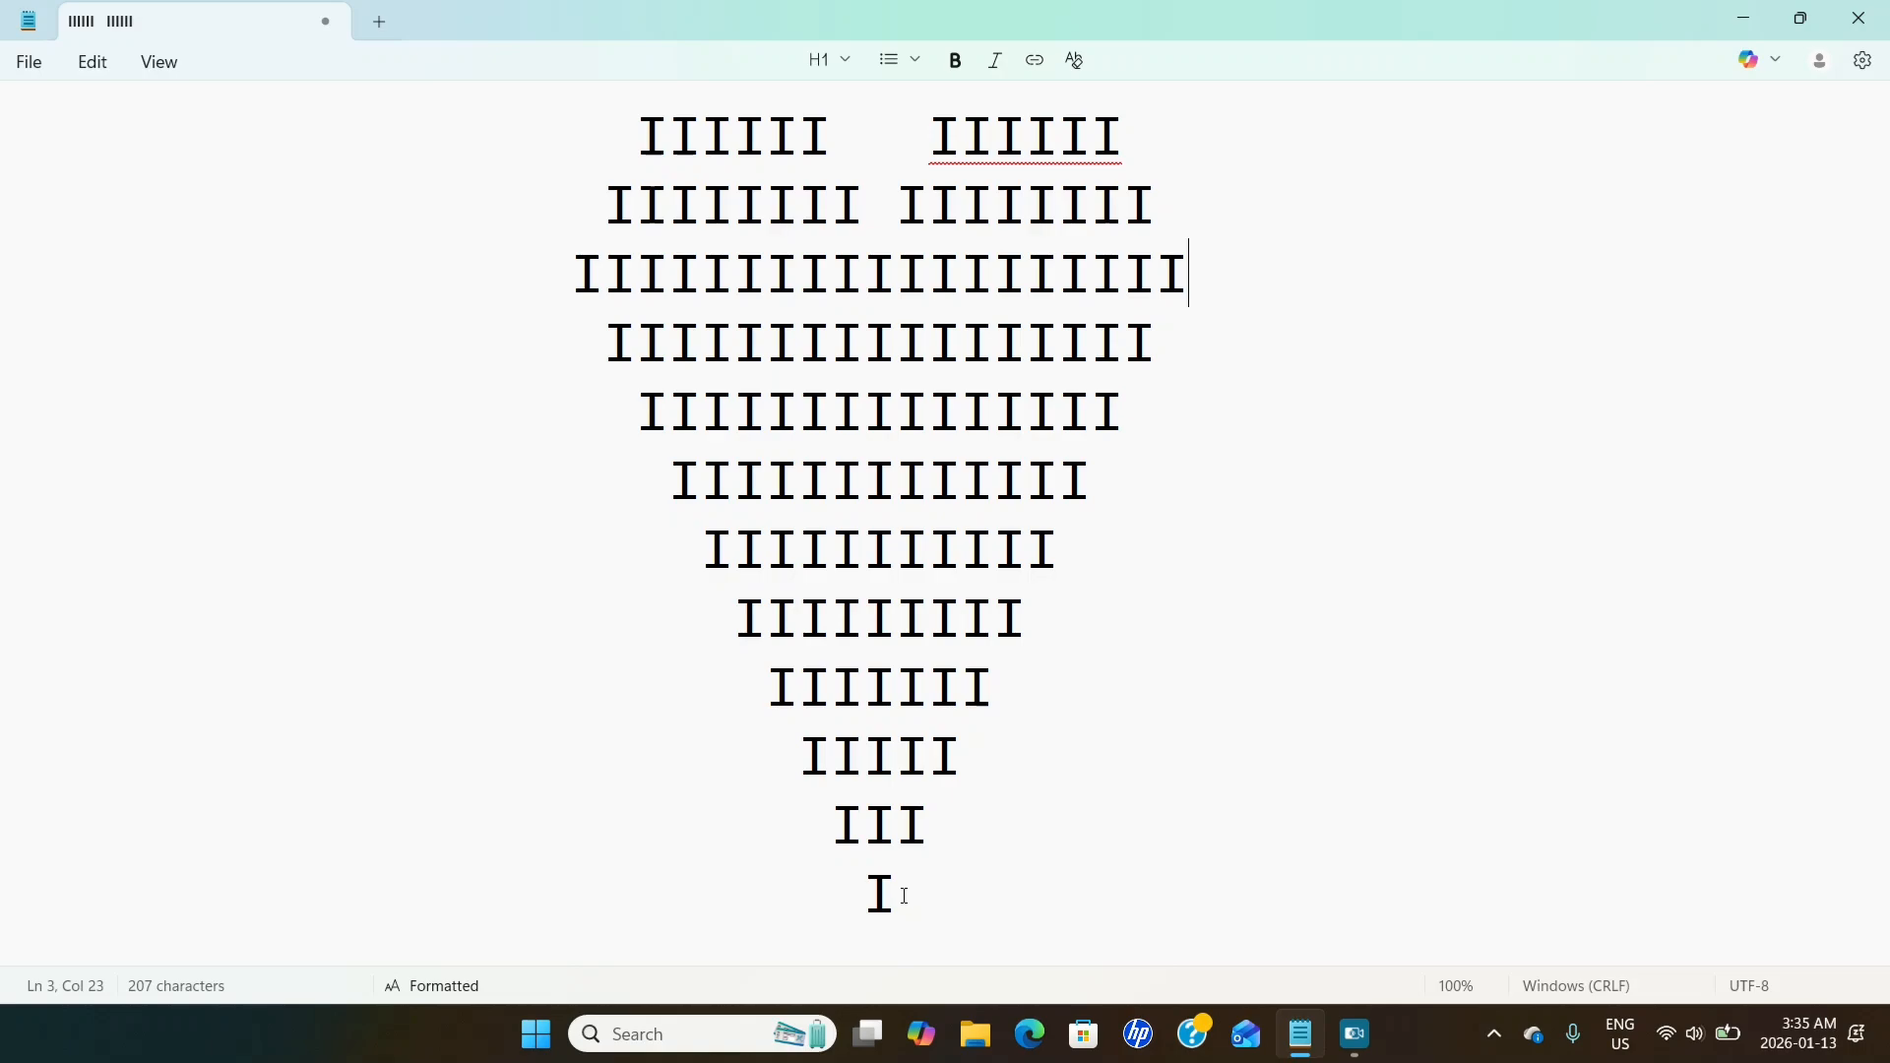
Format all twelve rows of the heart as bold and italic.
{"action": "left_click_drag", "start_coordinate": [905, 895], "coordinate": [631, 138]}
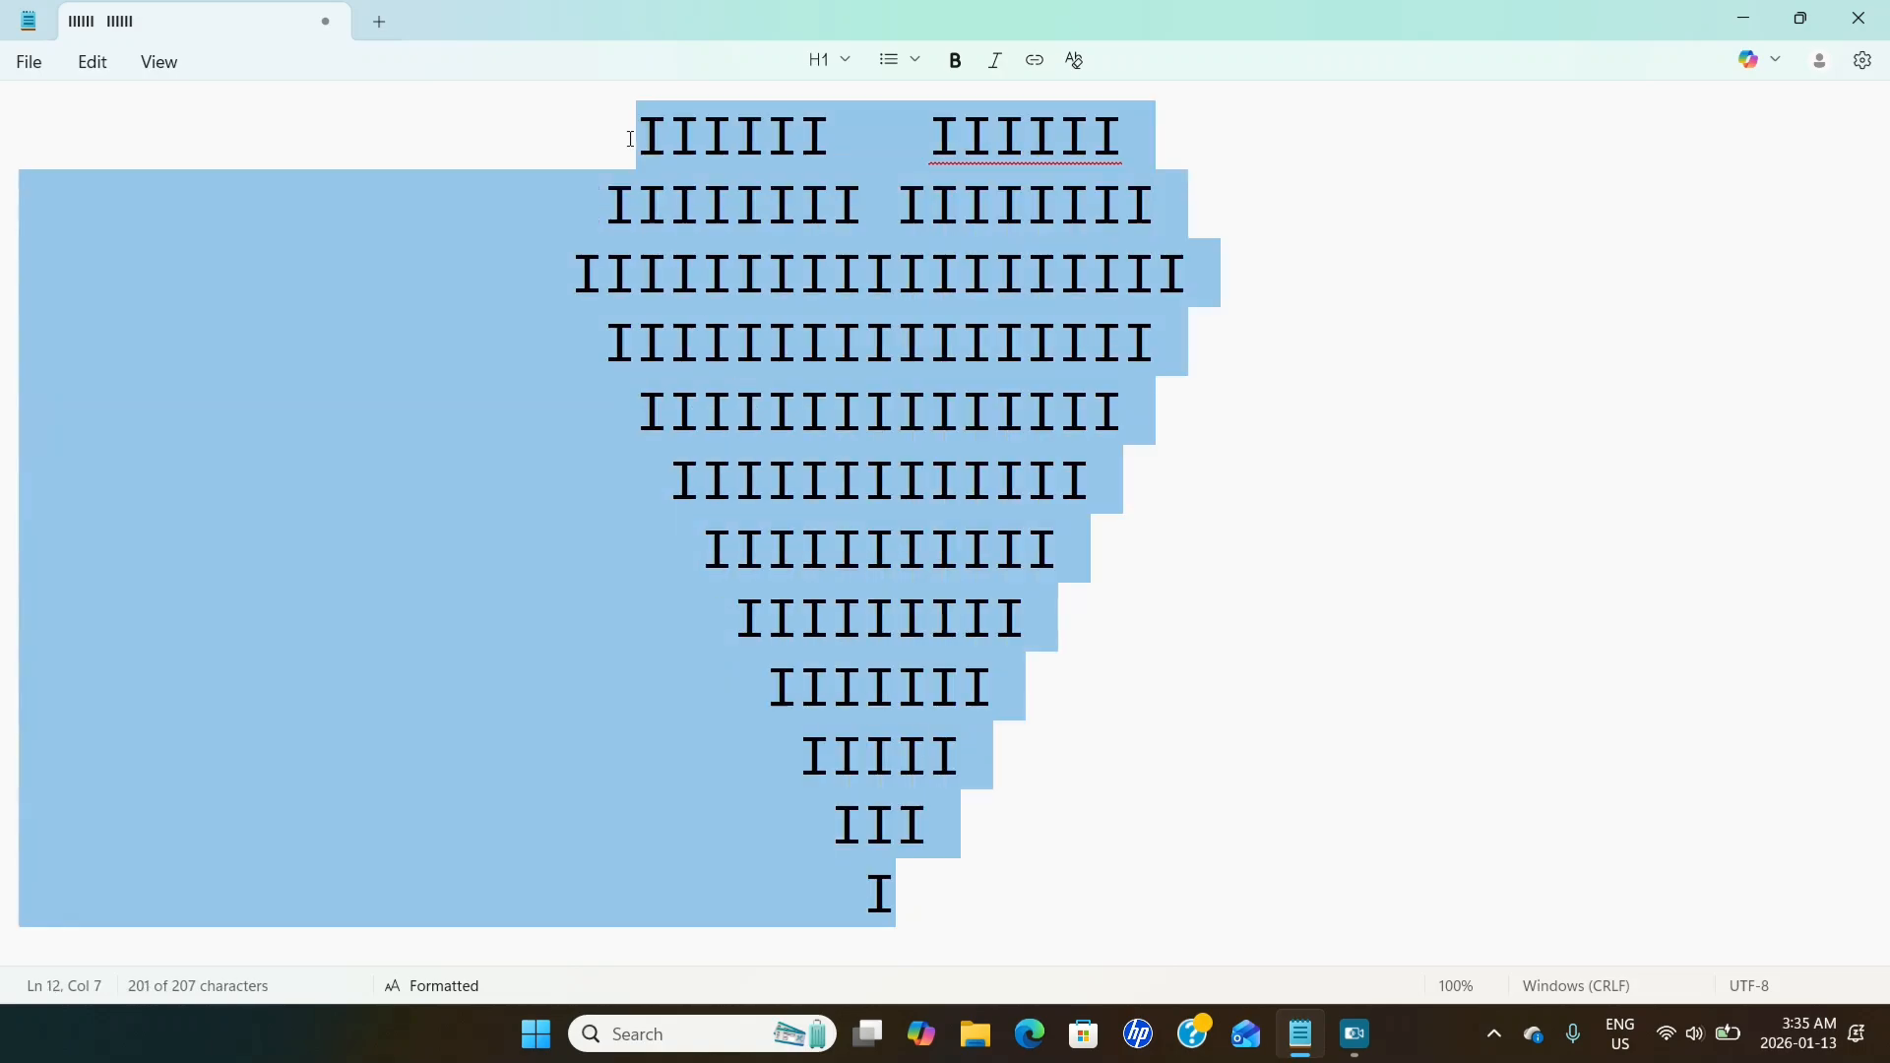
{"action": "left_click", "coordinate": [957, 66]}
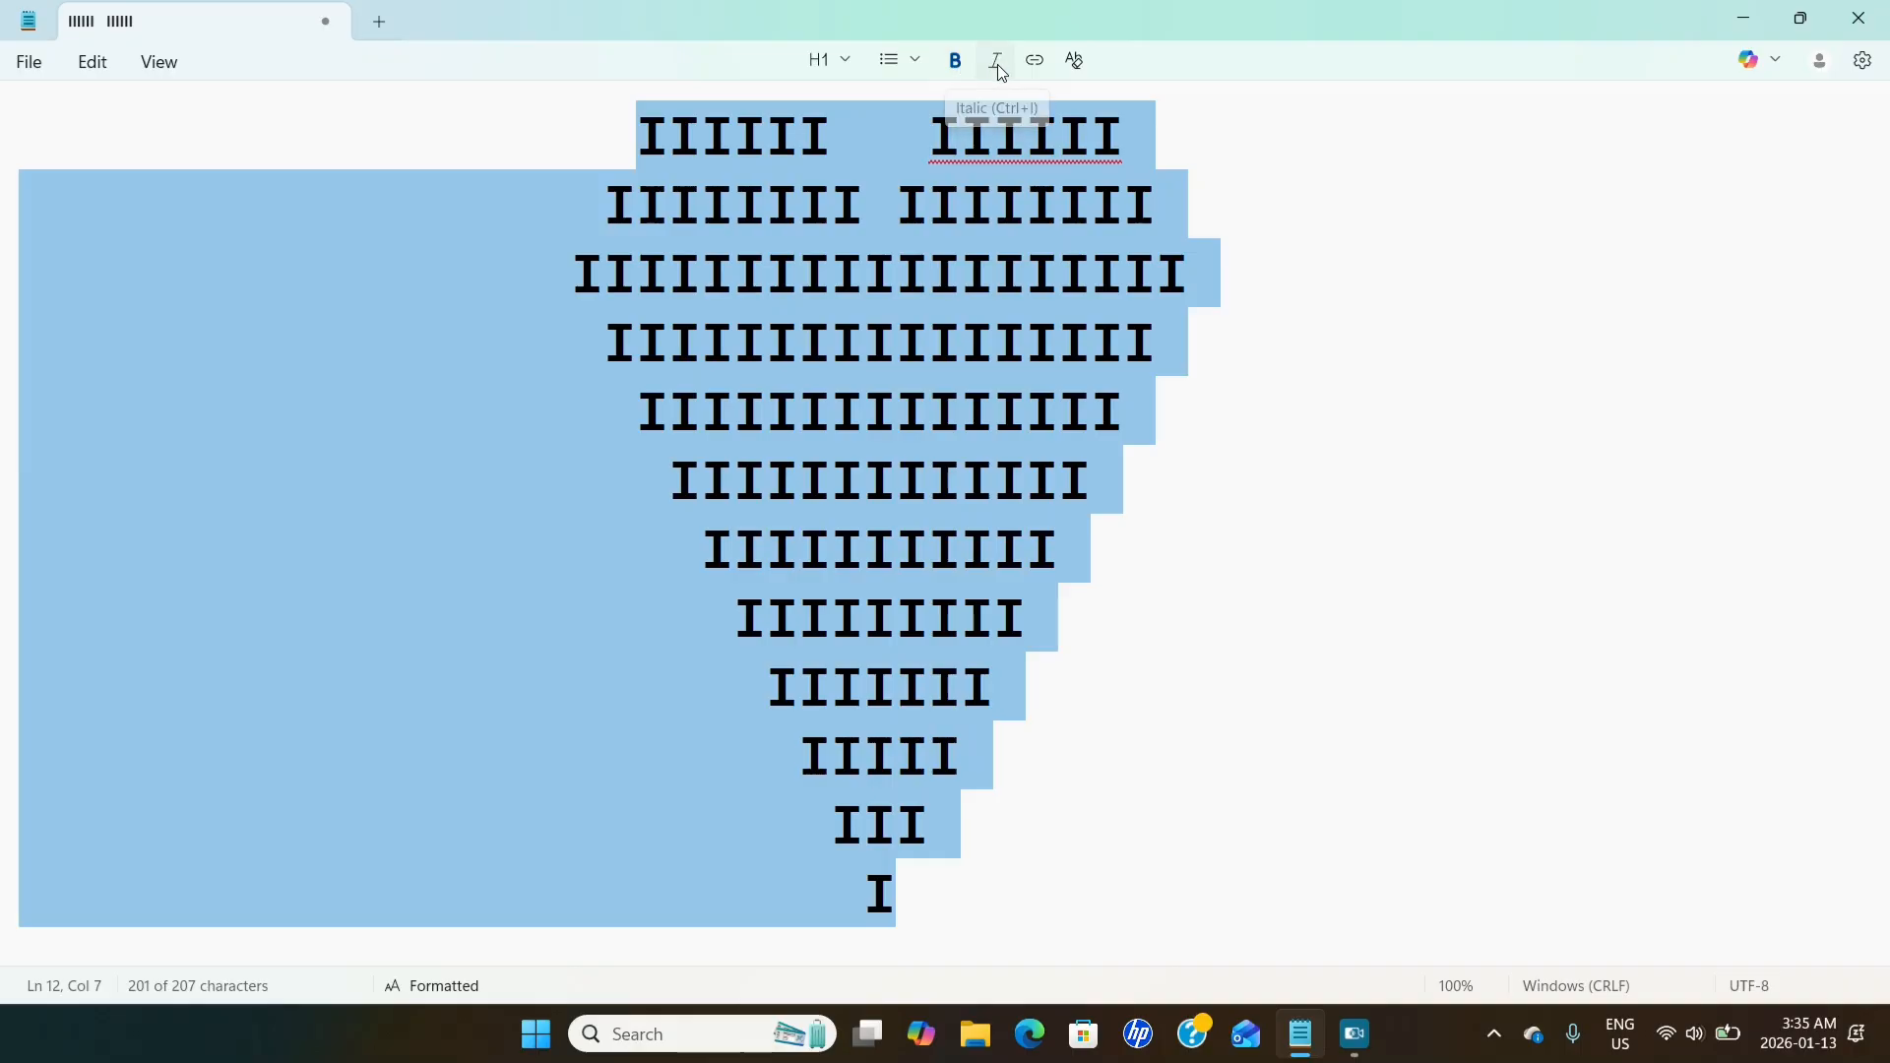
{"action": "left_click", "coordinate": [997, 63]}
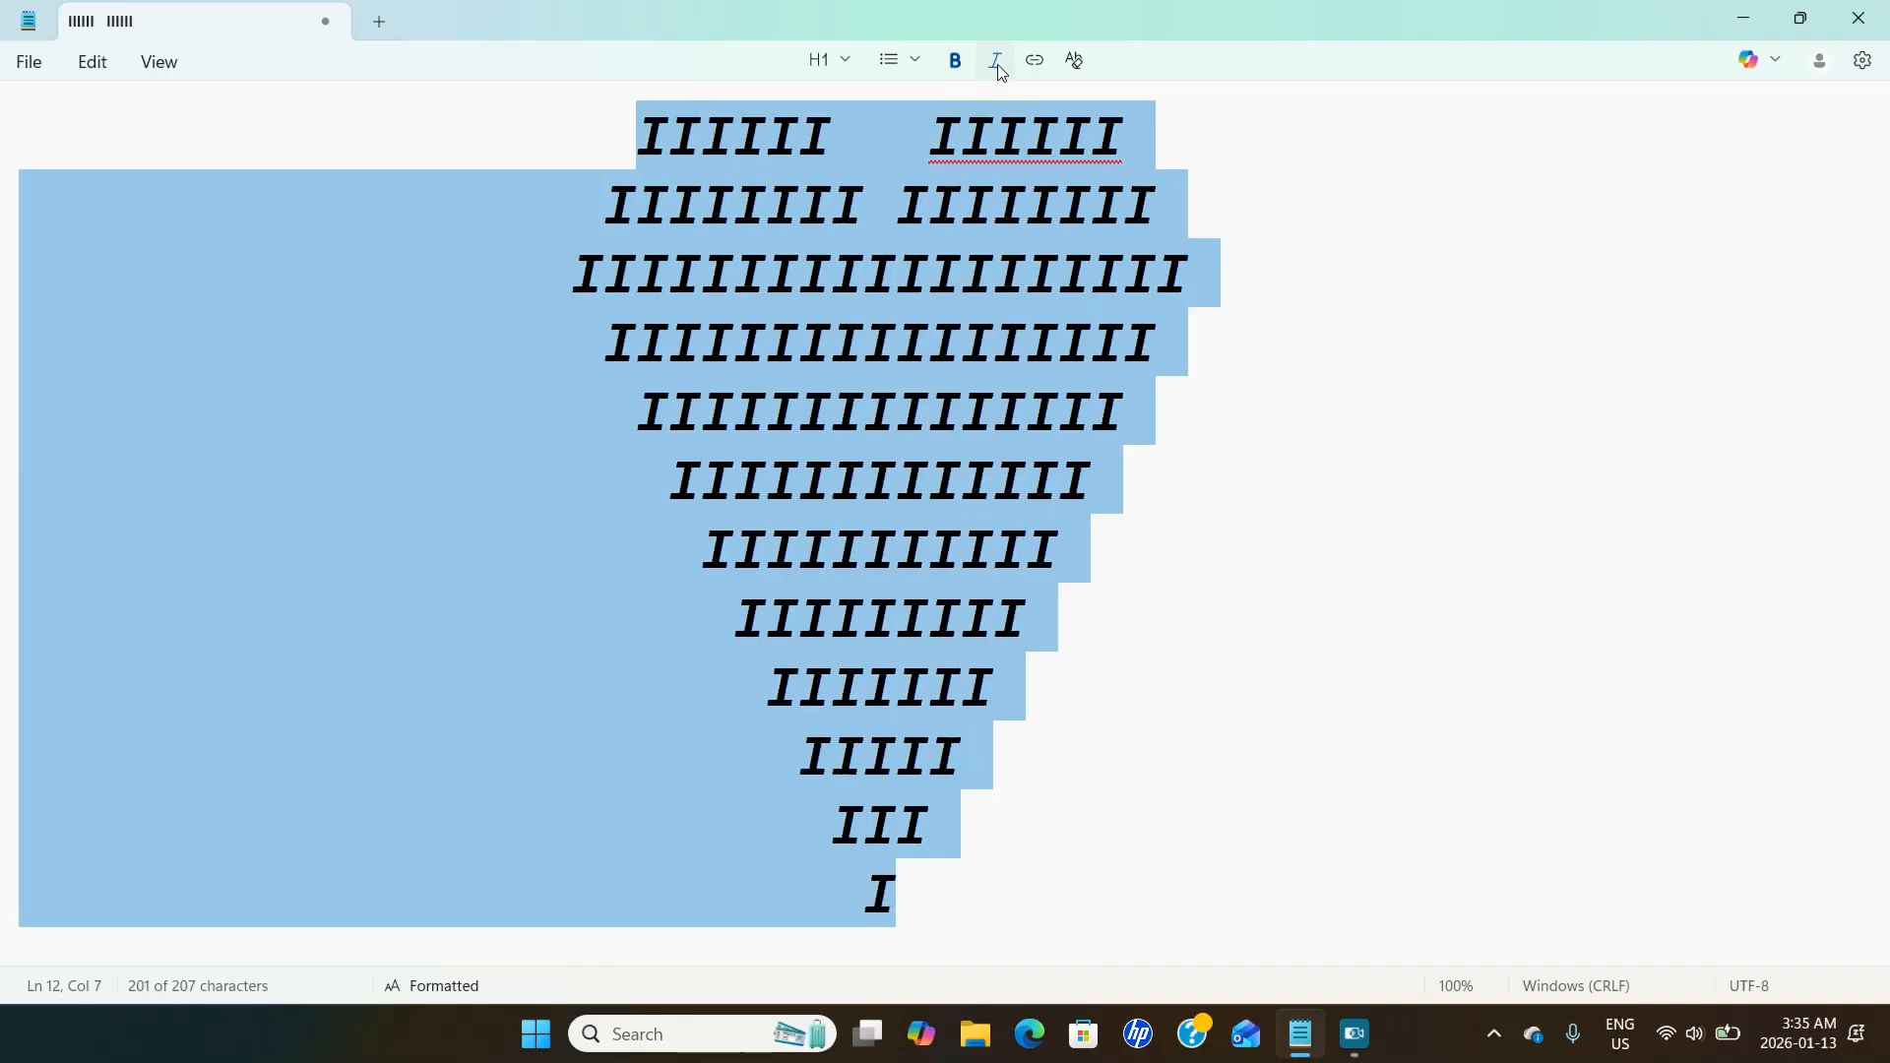
{"action": "left_click", "coordinate": [1339, 444]}
Save the document as a Markdown file named "heart 2" in the Documents folder, keeping the formatting.
{"action": "left_click", "coordinate": [29, 62]}
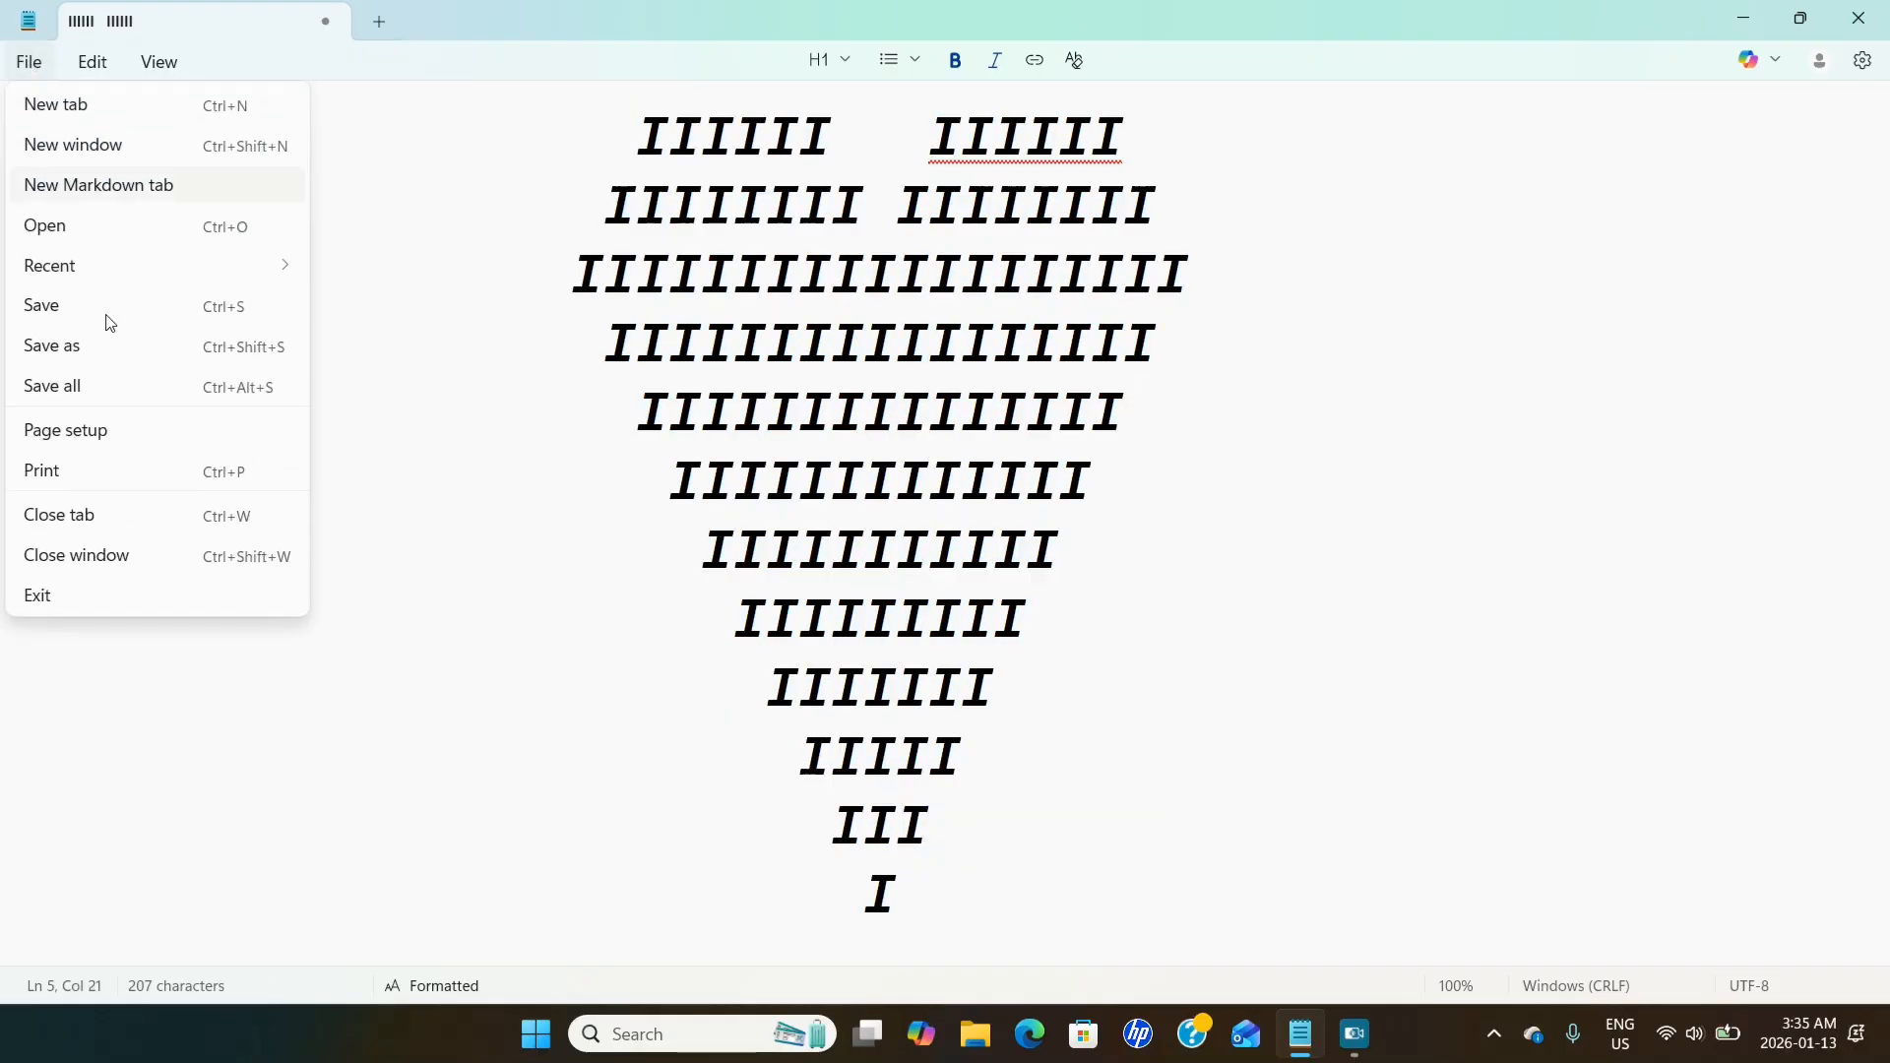
{"action": "left_click", "coordinate": [83, 362]}
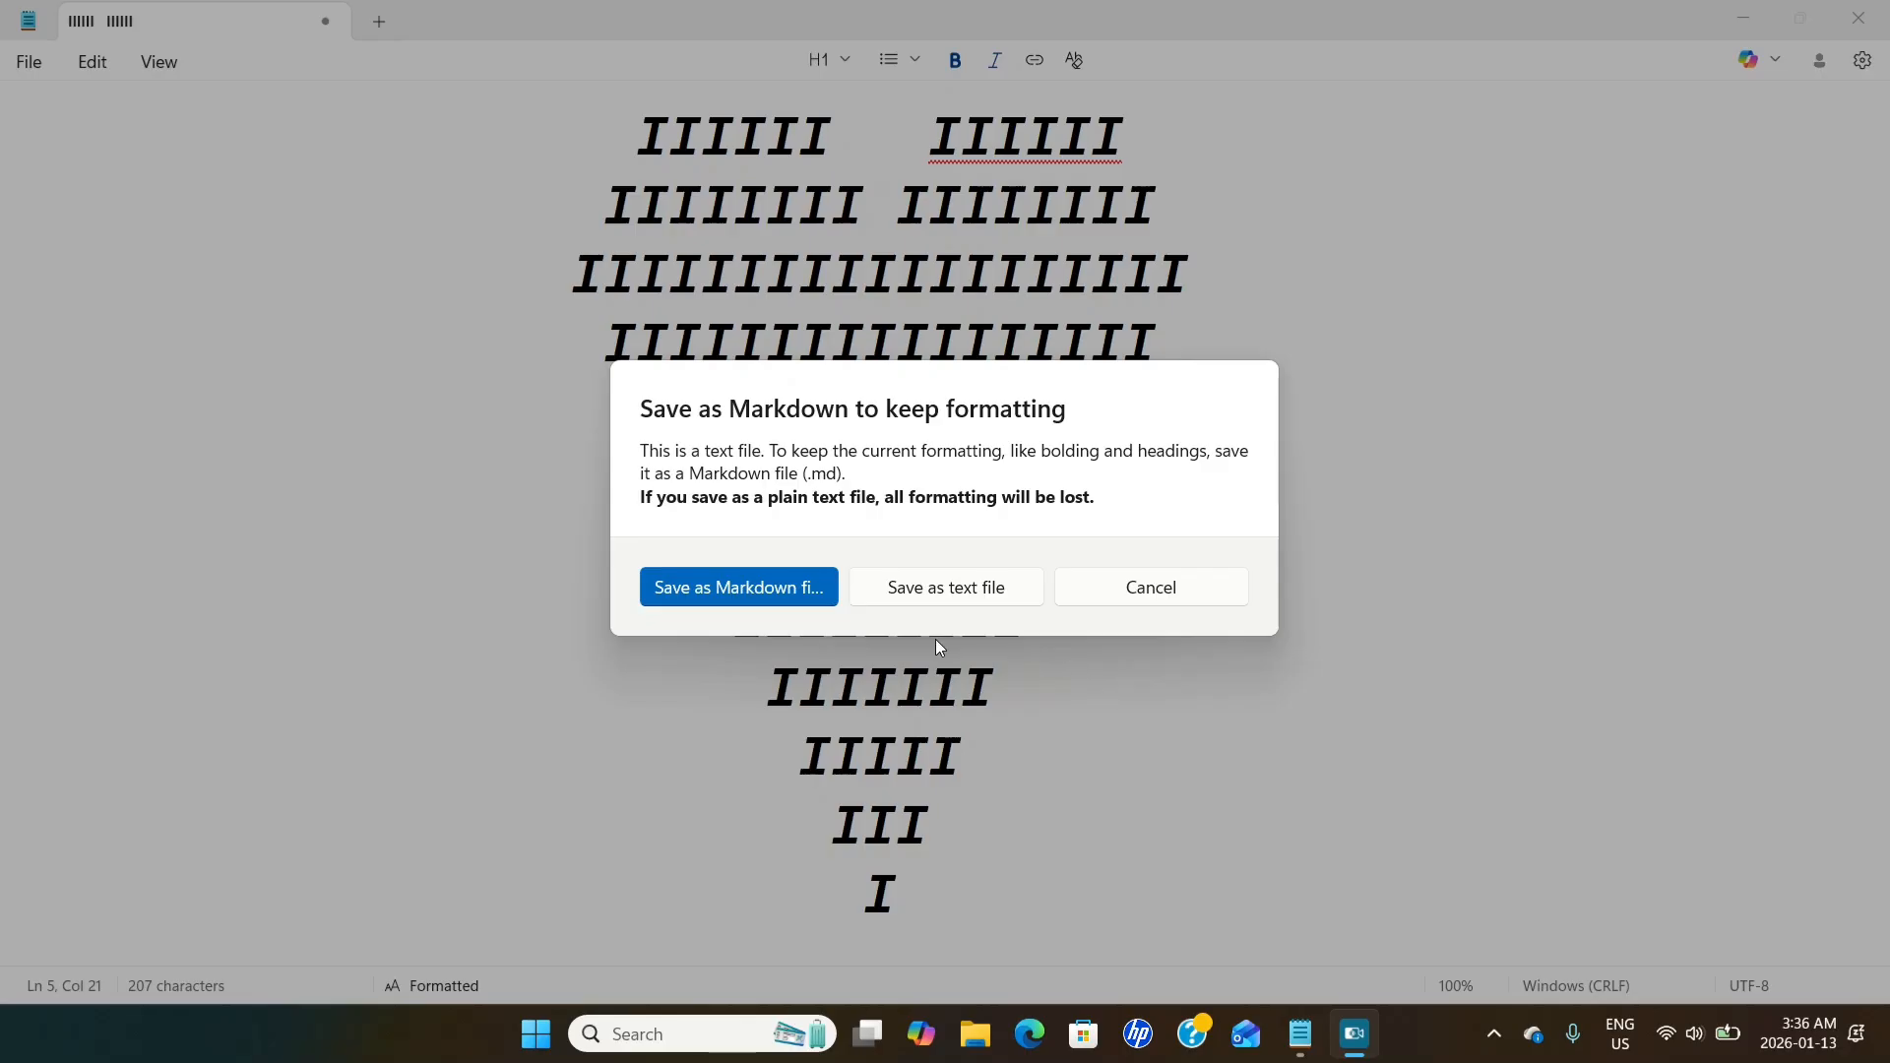
{"action": "left_click", "coordinate": [739, 587]}
{"action": "key", "text": "BackSpace"}
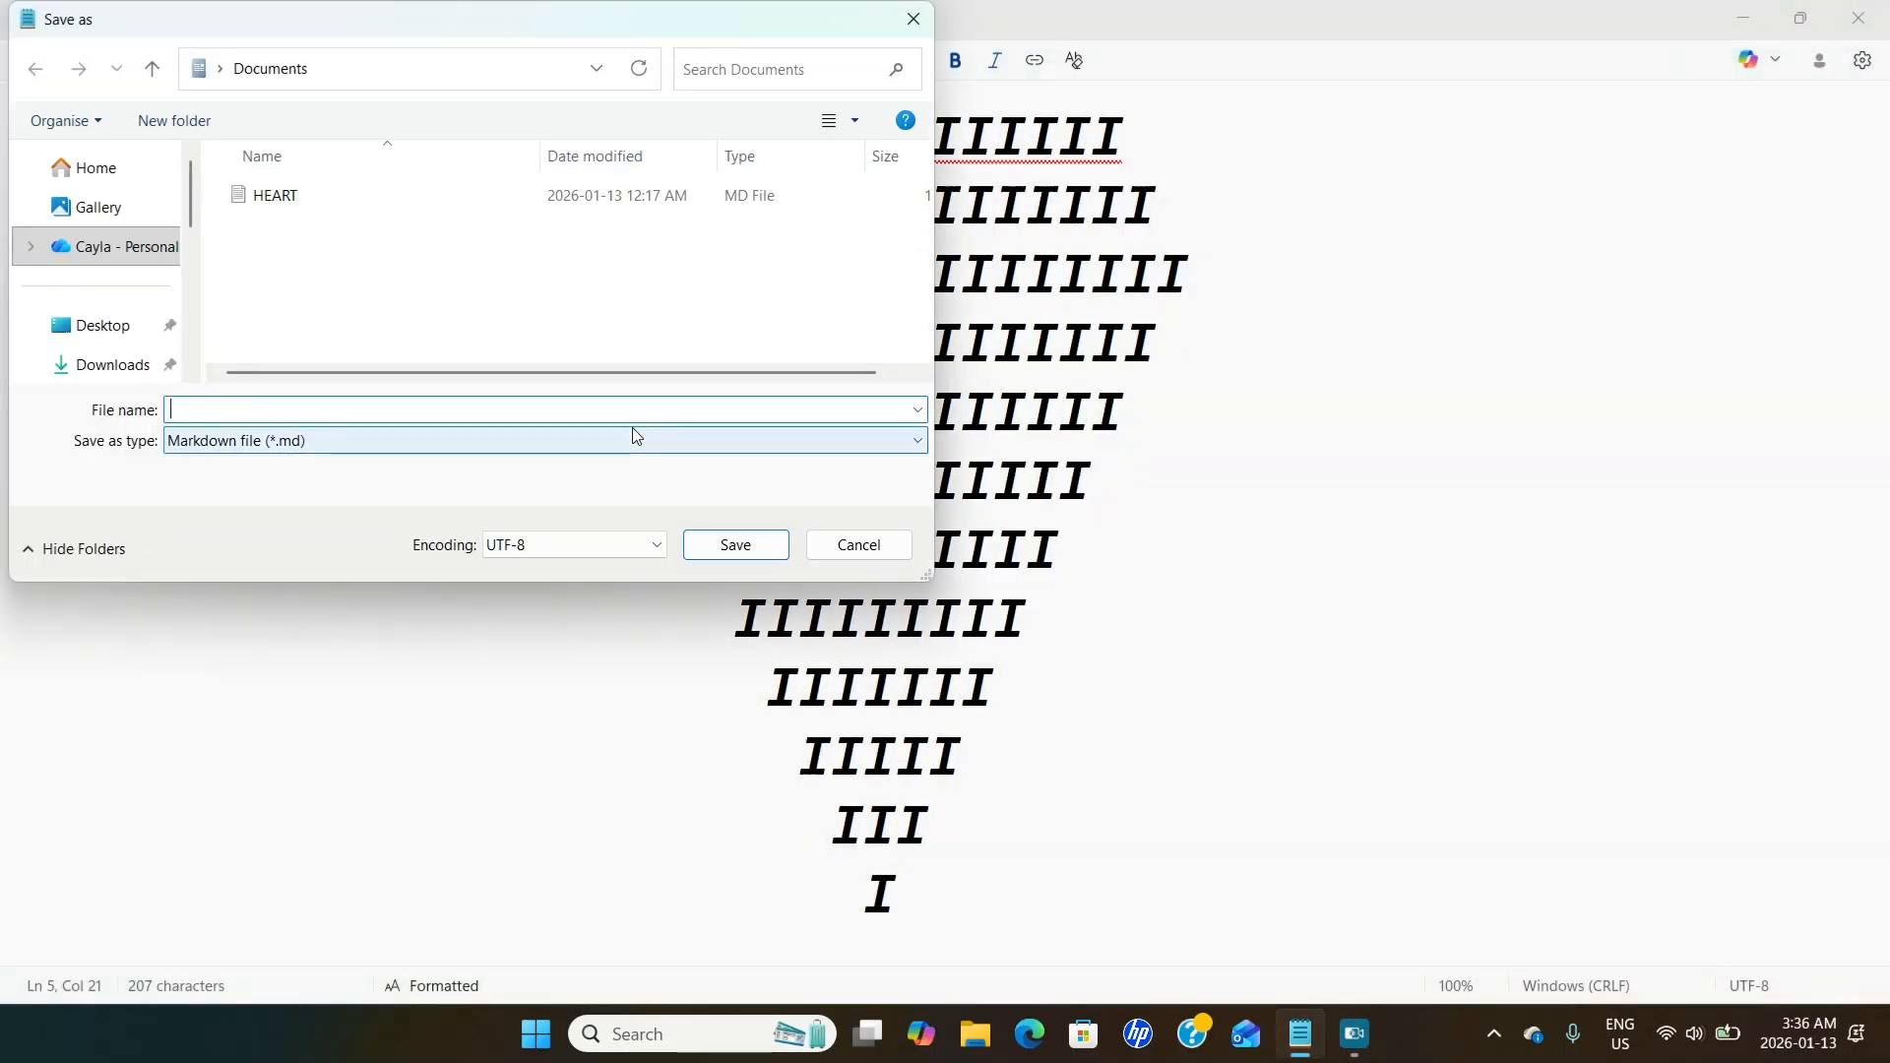
{"action": "type", "text": "hea"}
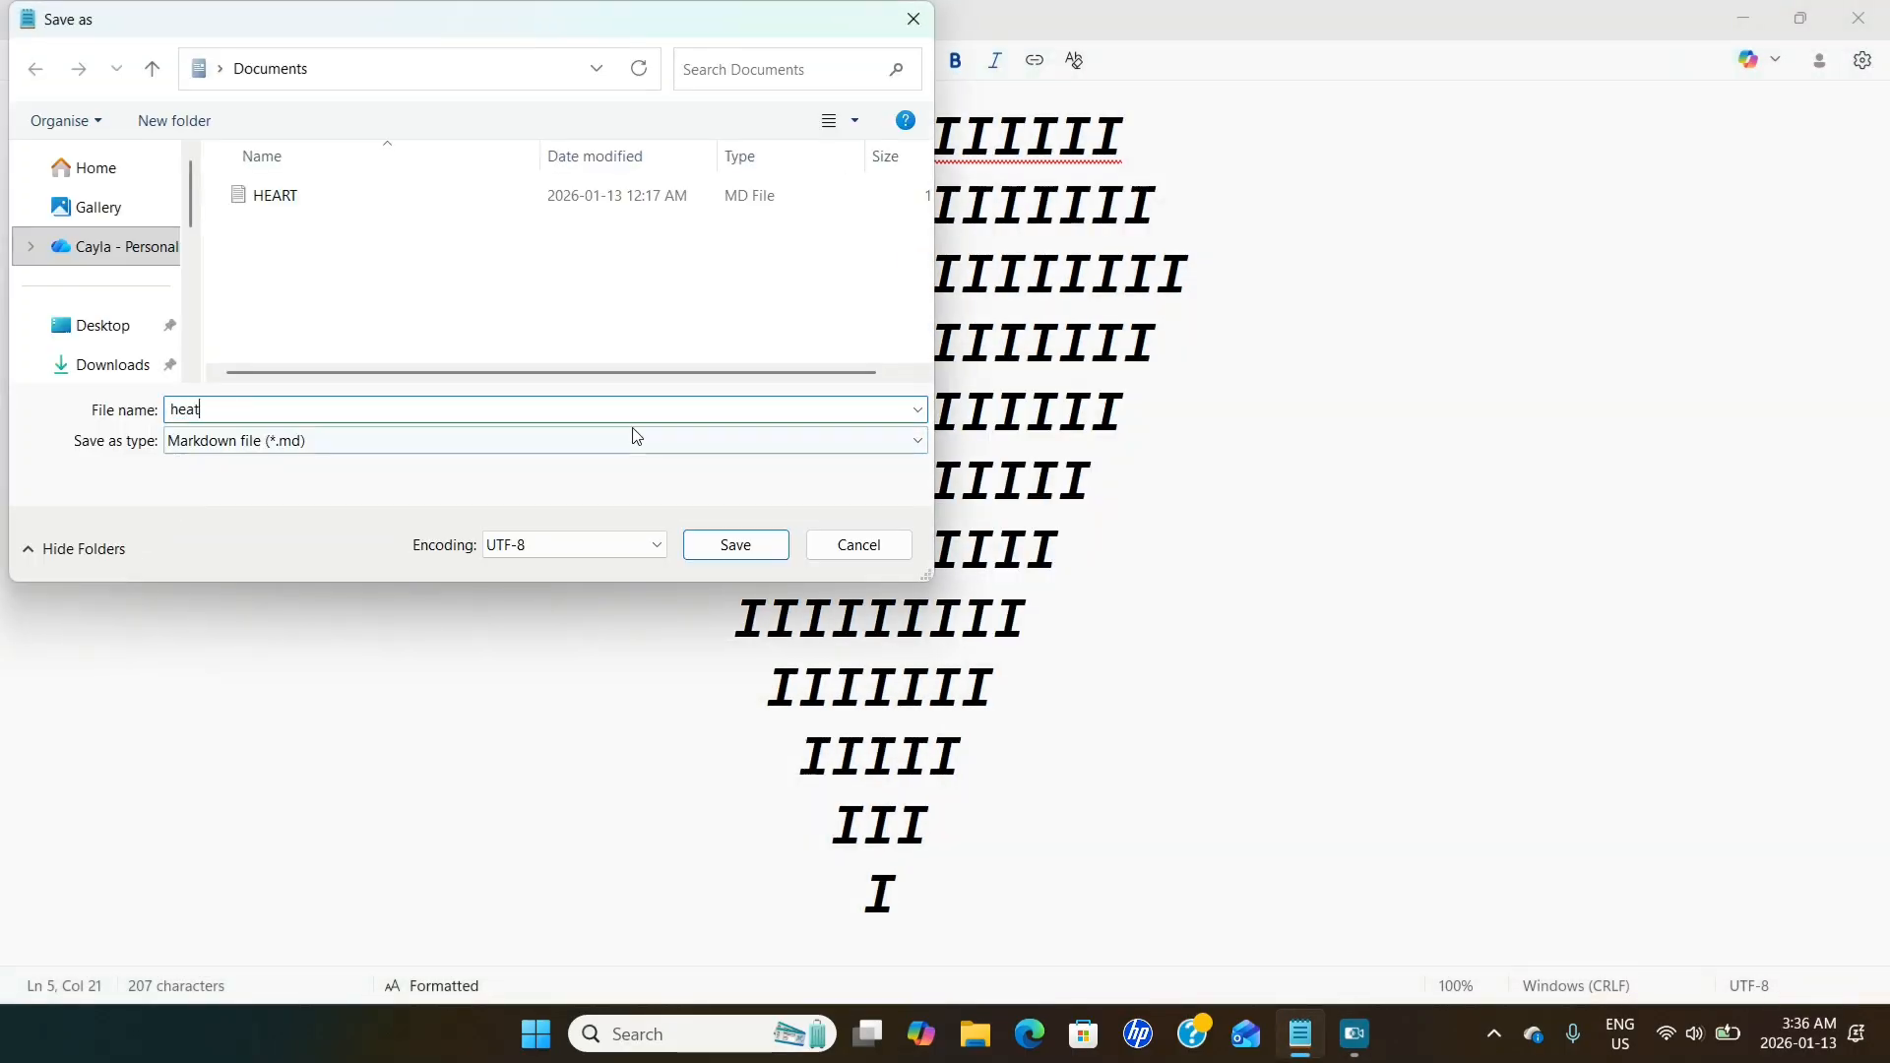
{"action": "type", "text": "rt 2"}
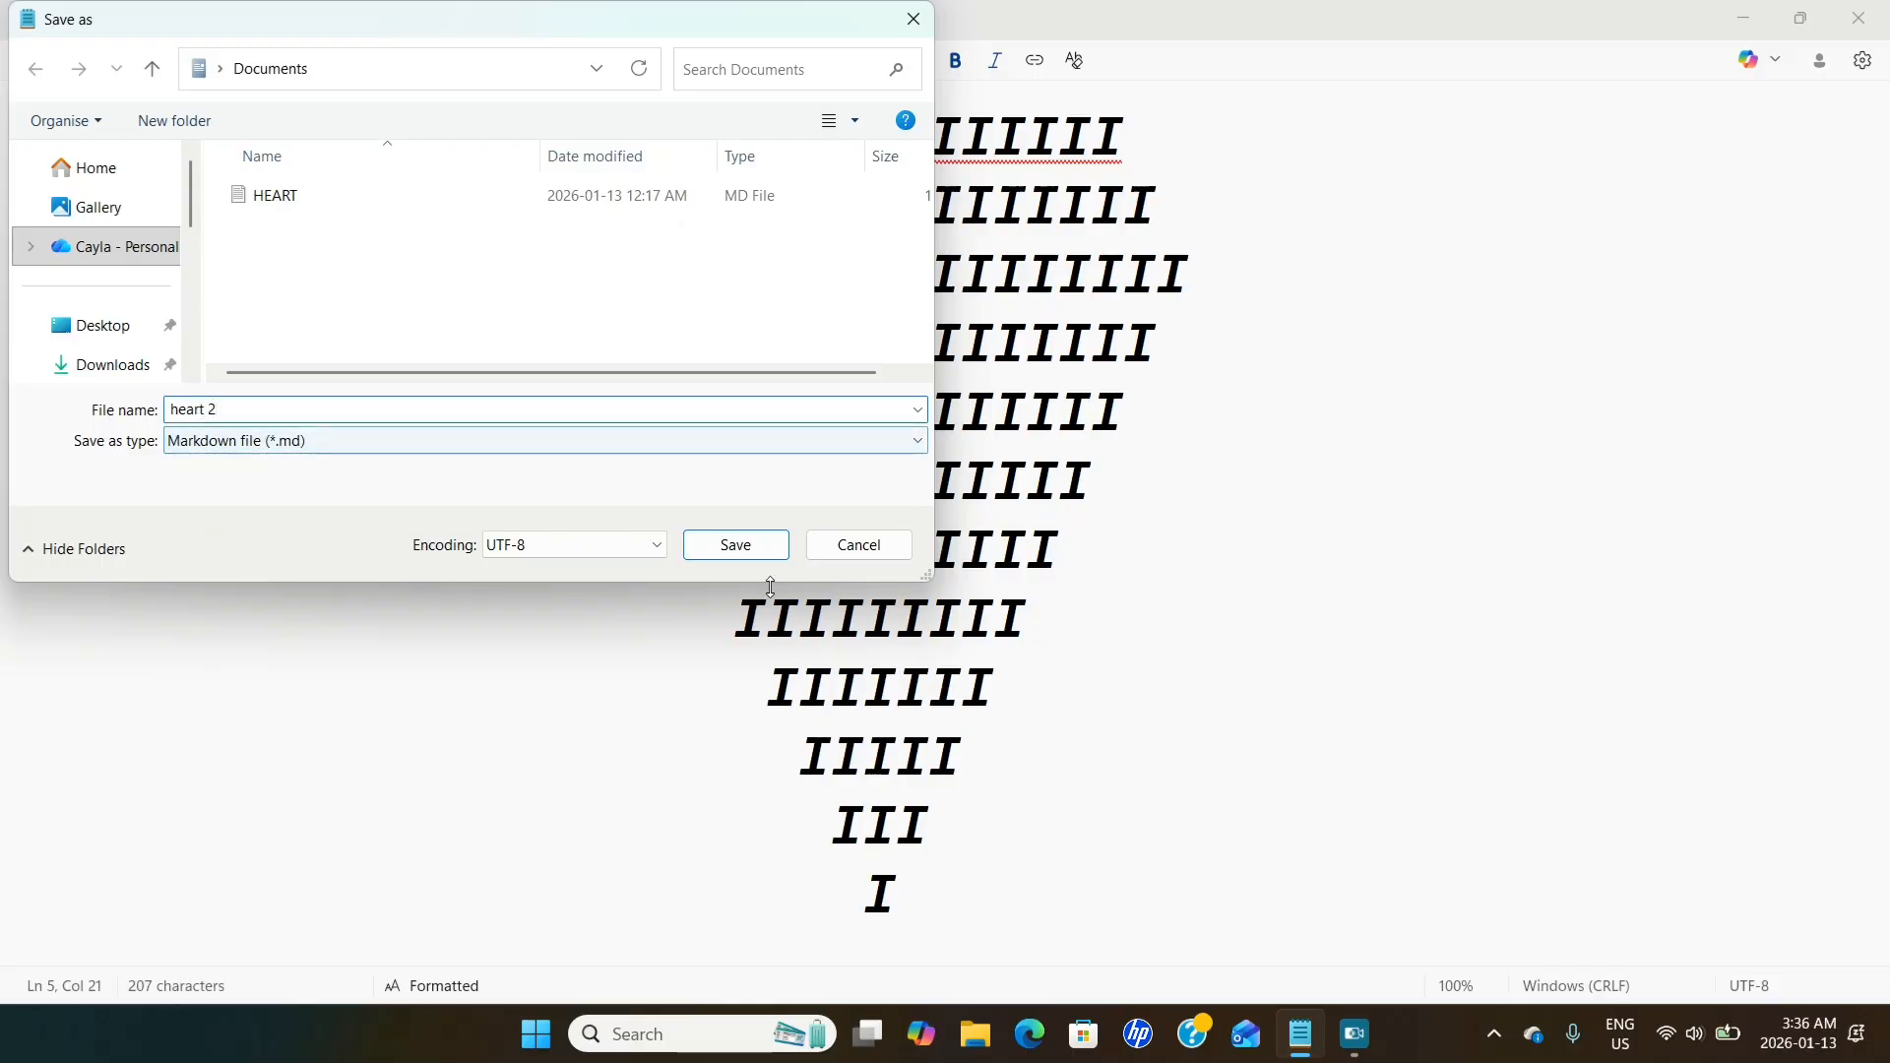
{"action": "left_click", "coordinate": [755, 551]}
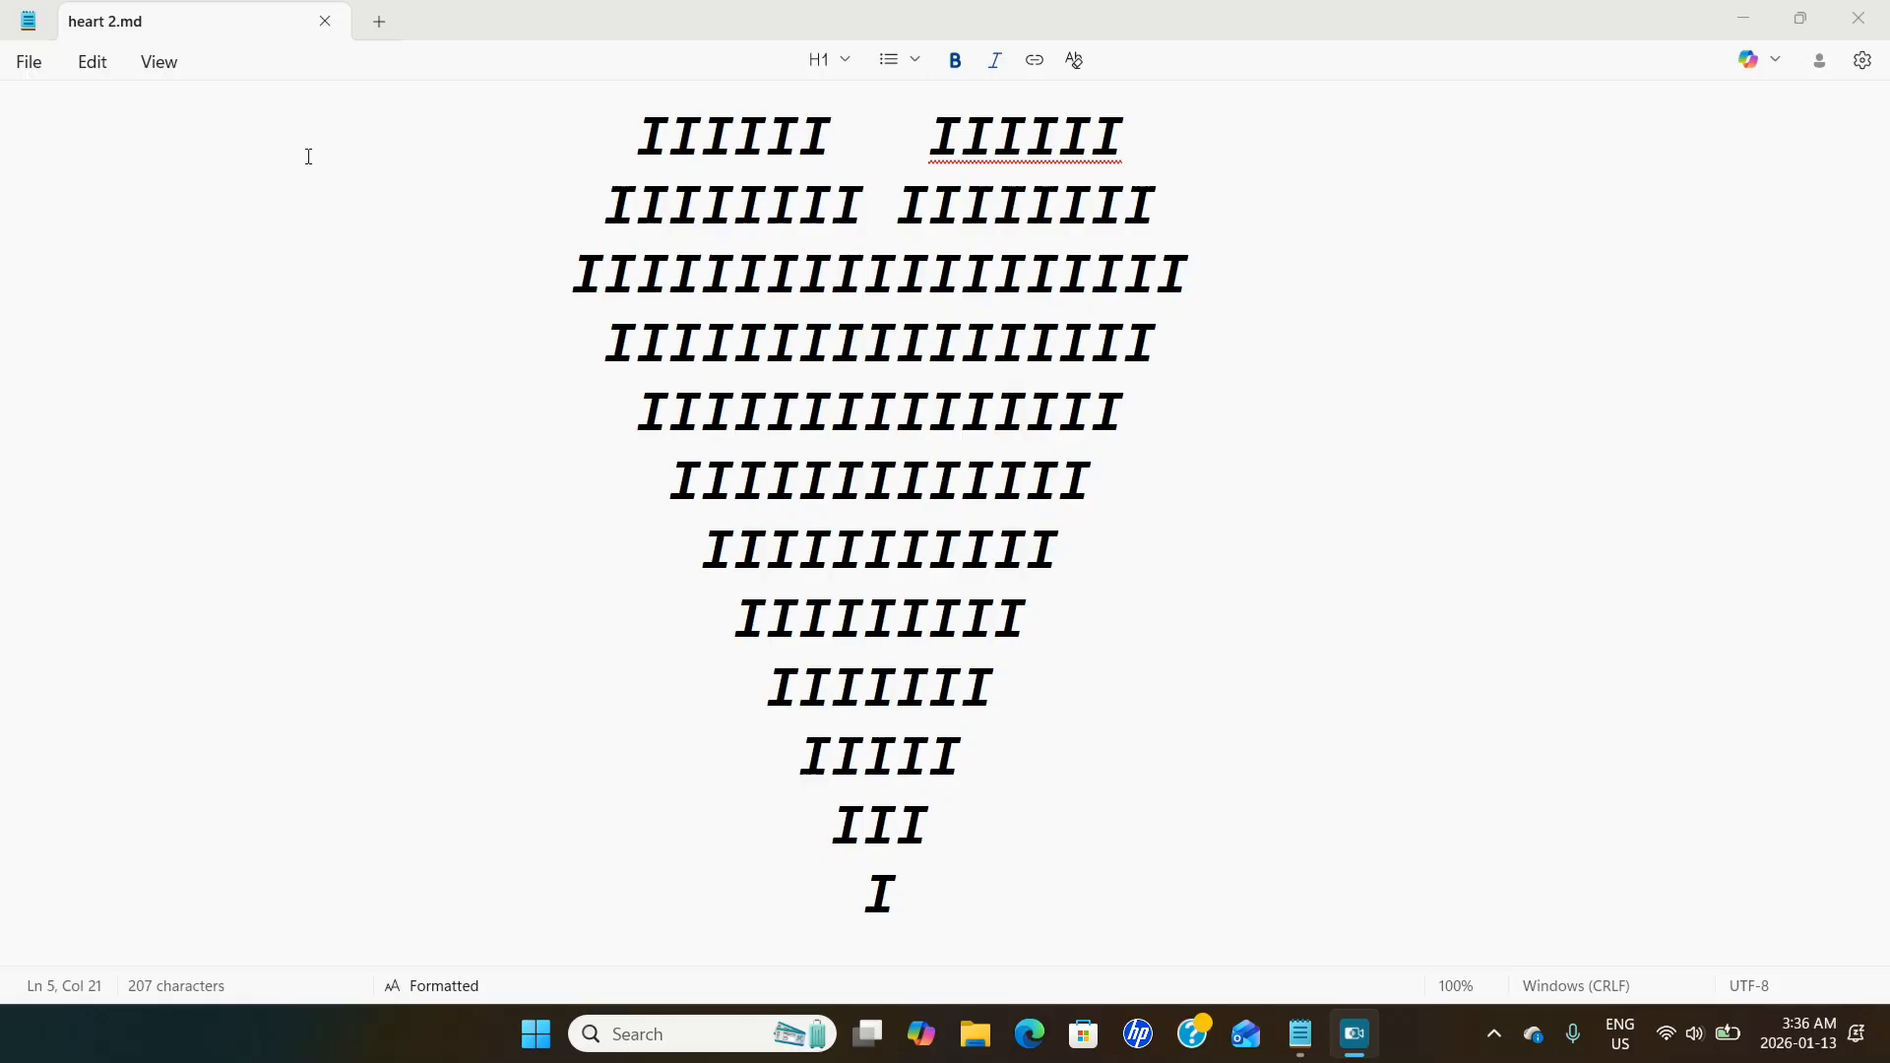
Close the document, reopen Notepad in a maximized window and examine how heart 2.md was saved.
{"action": "left_click", "coordinate": [332, 28]}
{"action": "left_click", "coordinate": [748, 1035]}
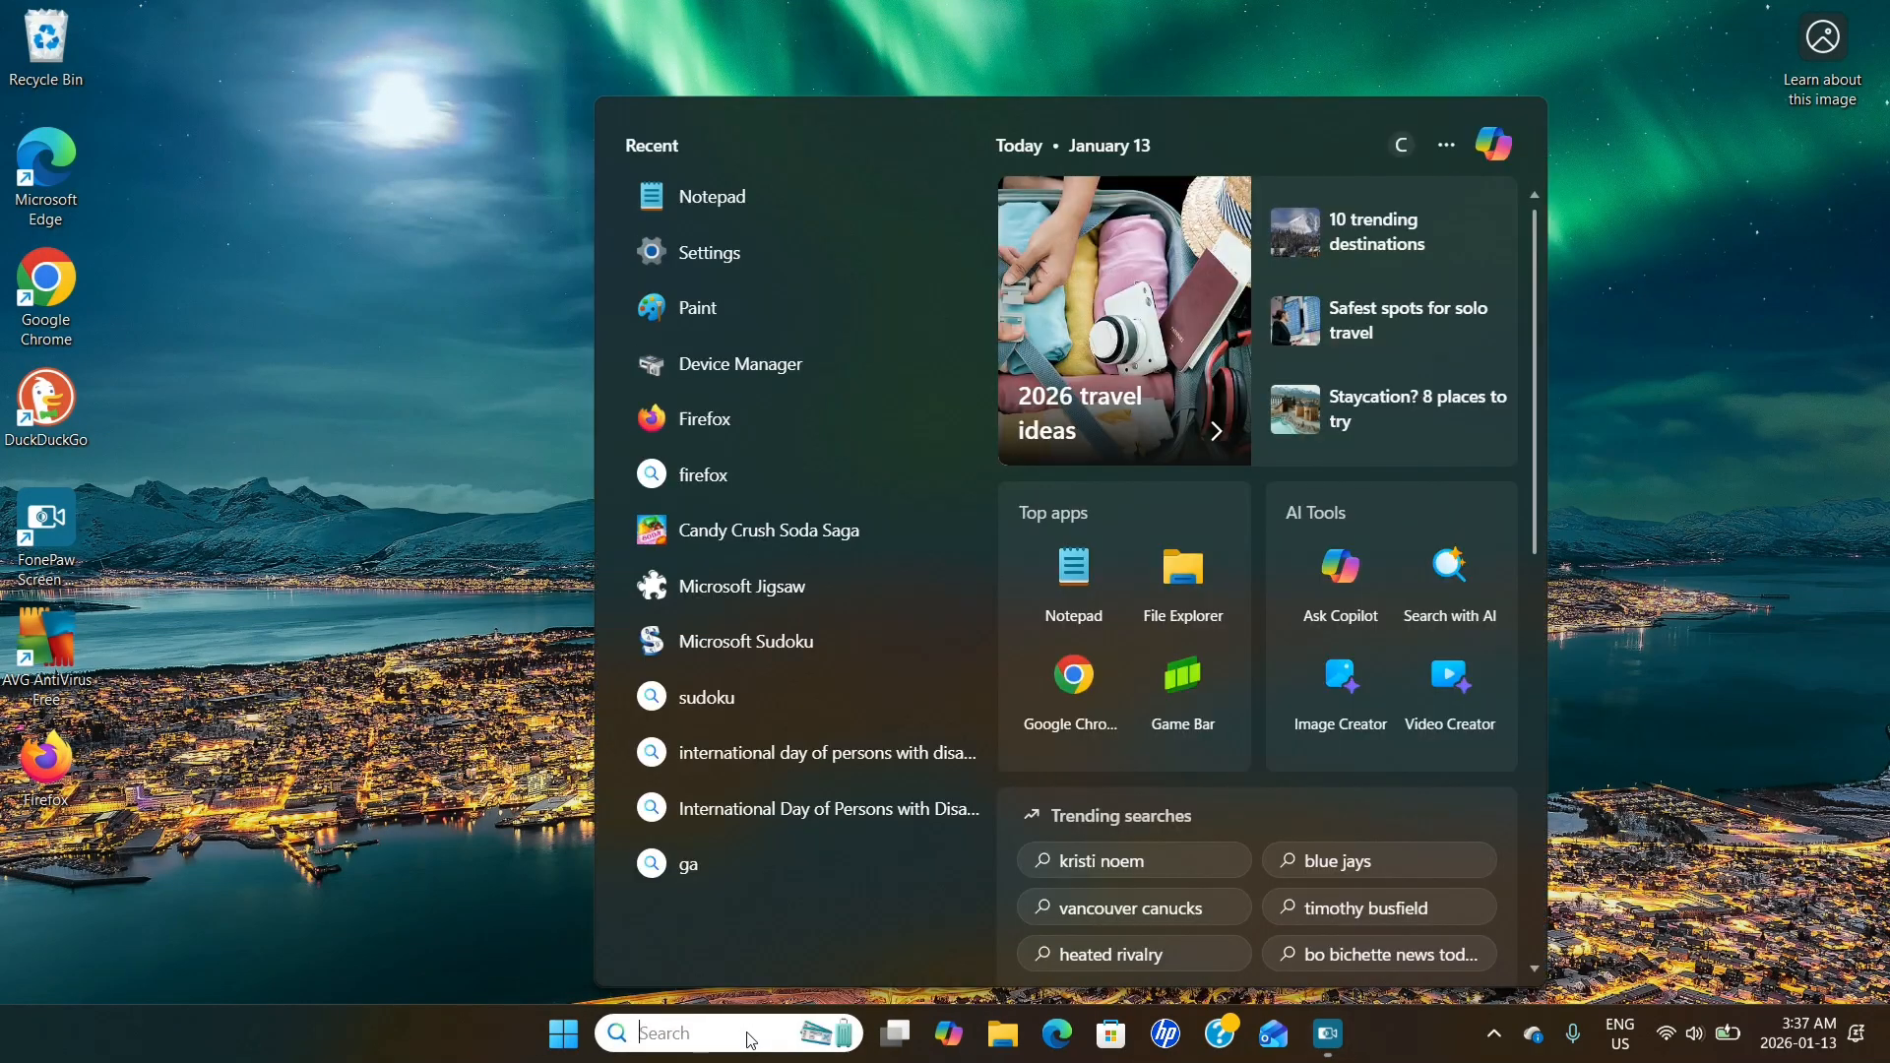
{"action": "type", "text": "note"}
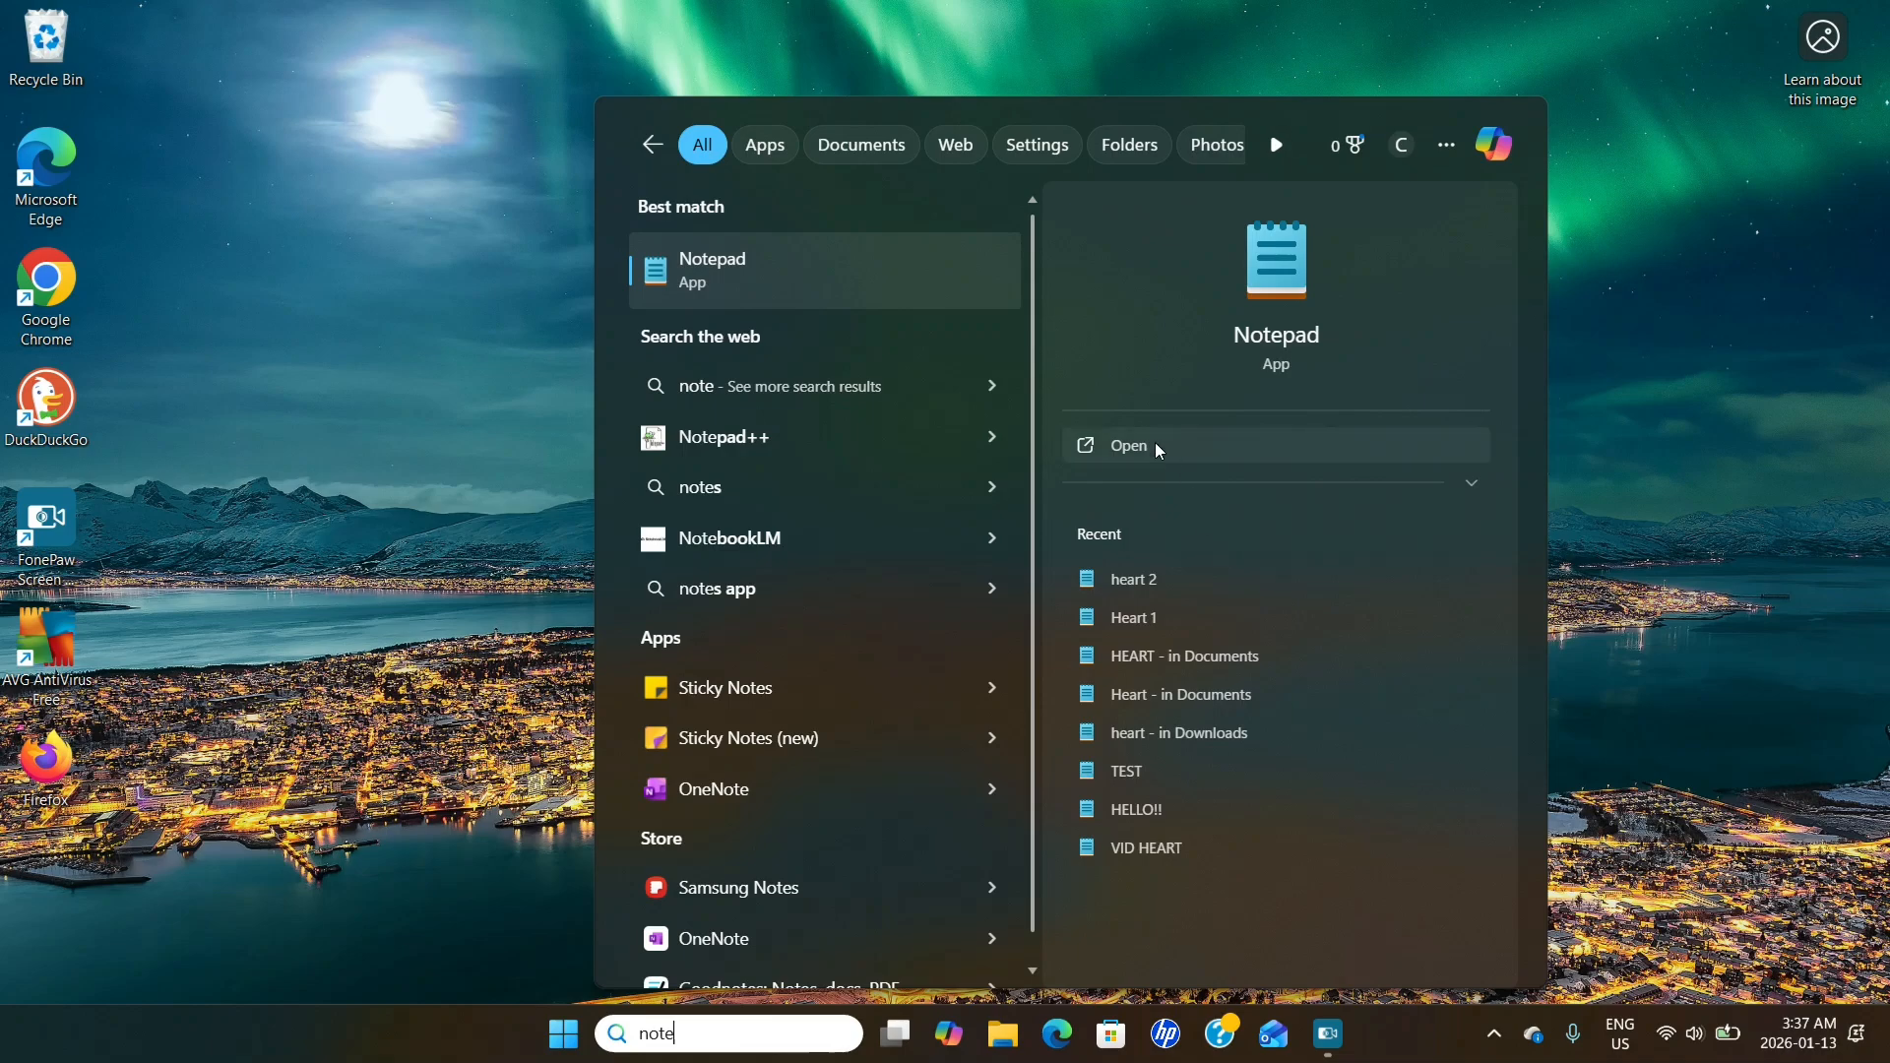
{"action": "left_click", "coordinate": [1155, 445]}
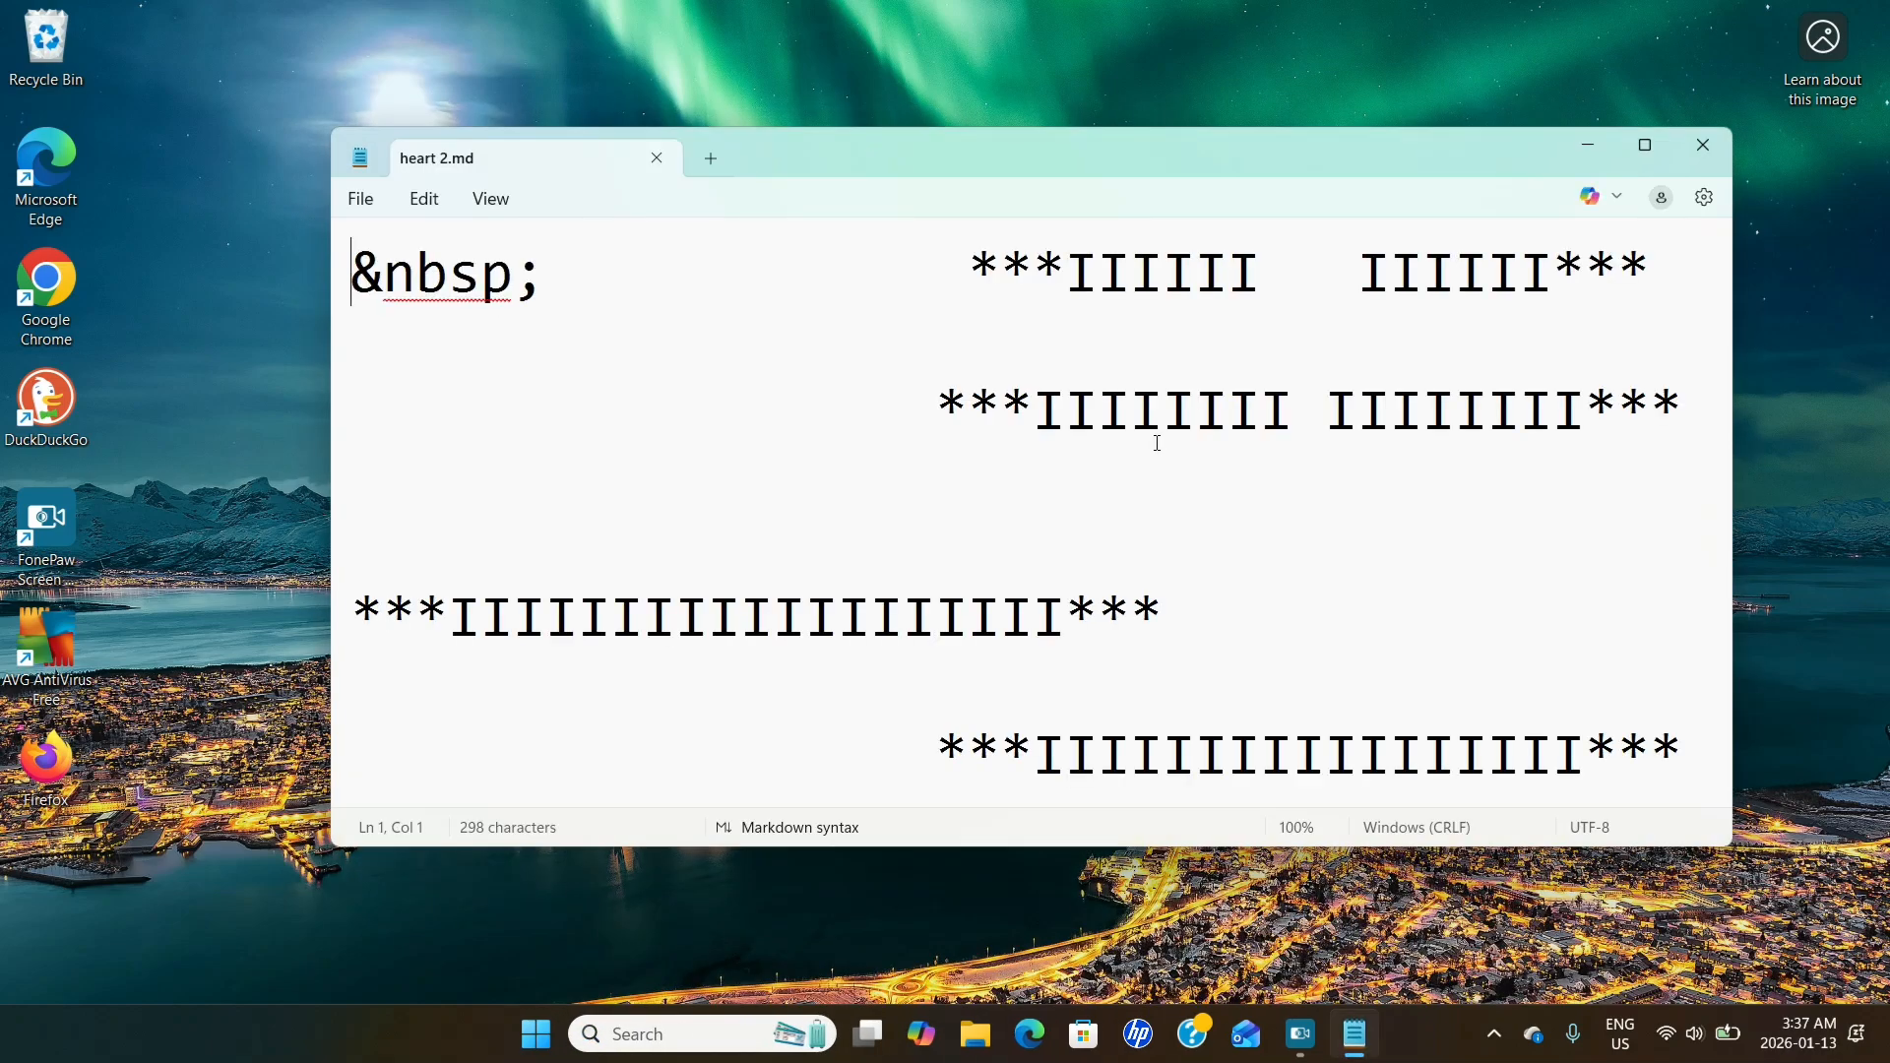
{"action": "left_click", "coordinate": [1646, 147]}
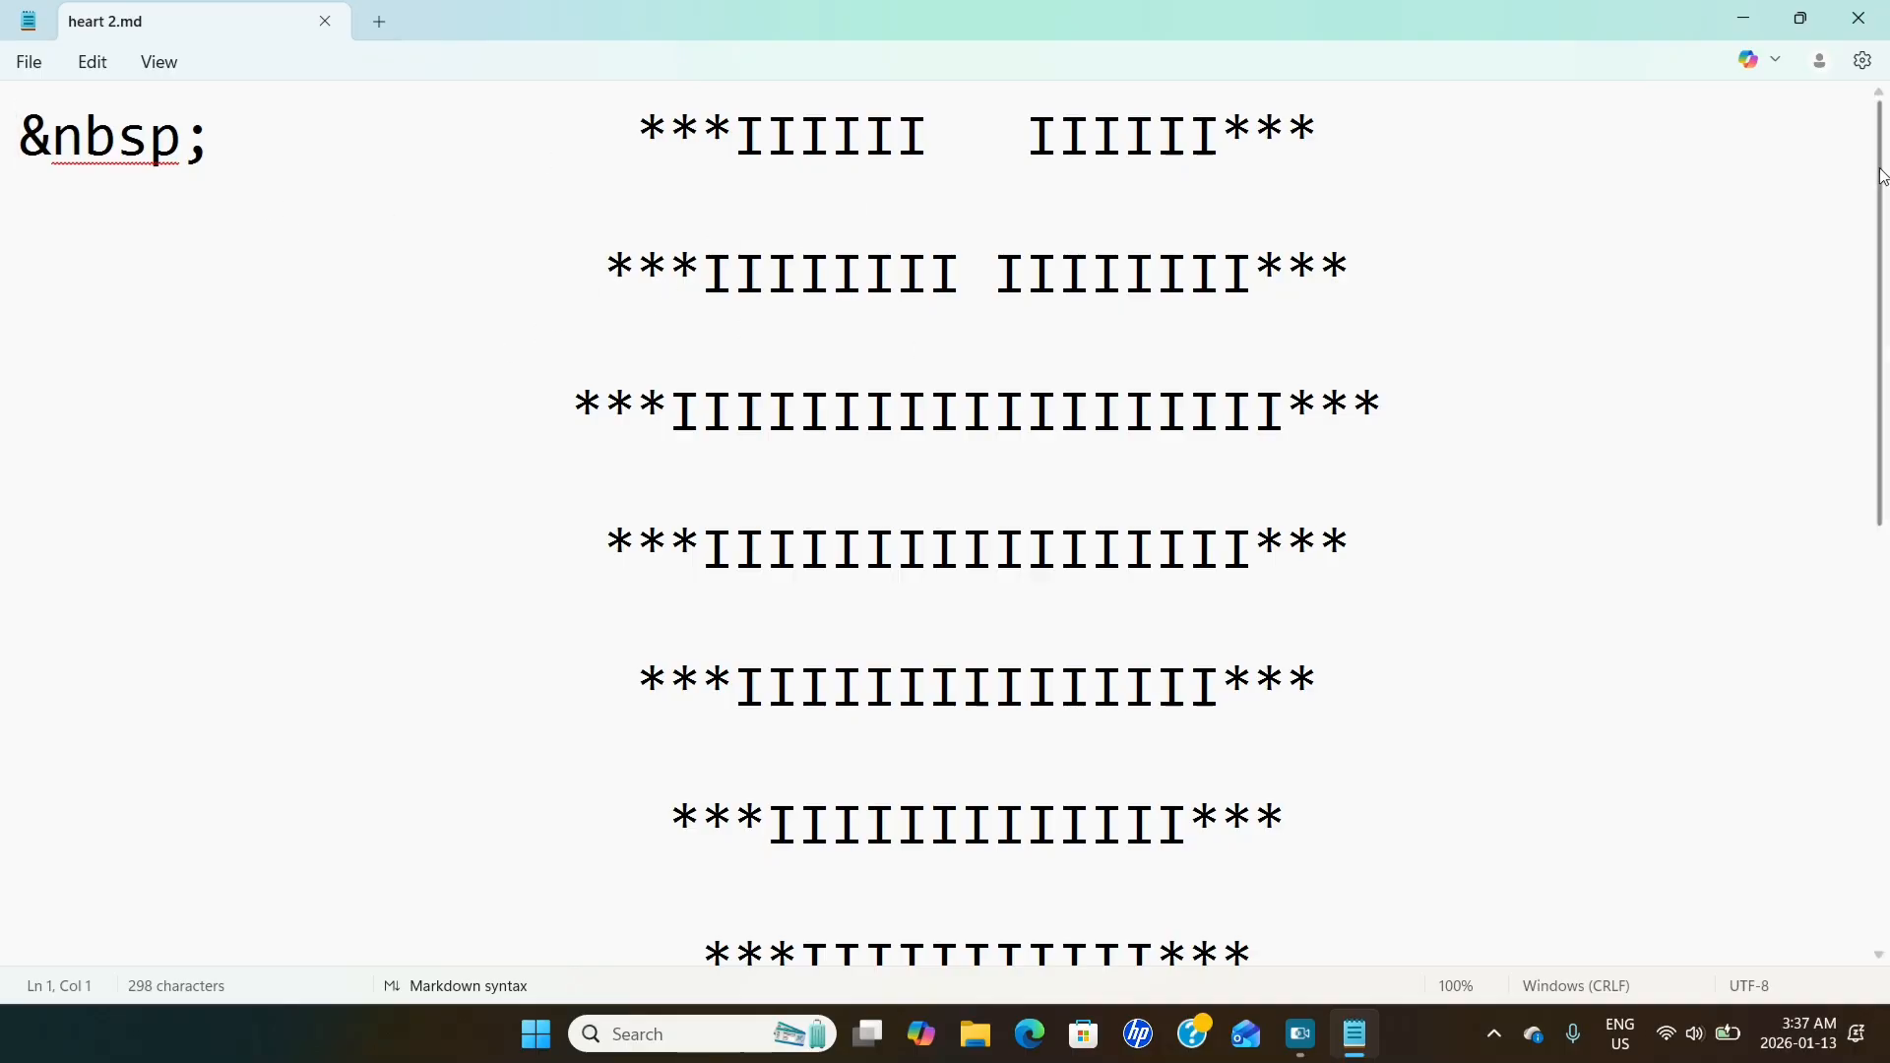
{"action": "mouse_move", "coordinate": [1881, 177]}
{"action": "left_mouse_down"}
{"action": "mouse_move", "coordinate": [1852, 606]}
{"action": "mouse_move", "coordinate": [1865, 165]}
{"action": "left_mouse_up"}
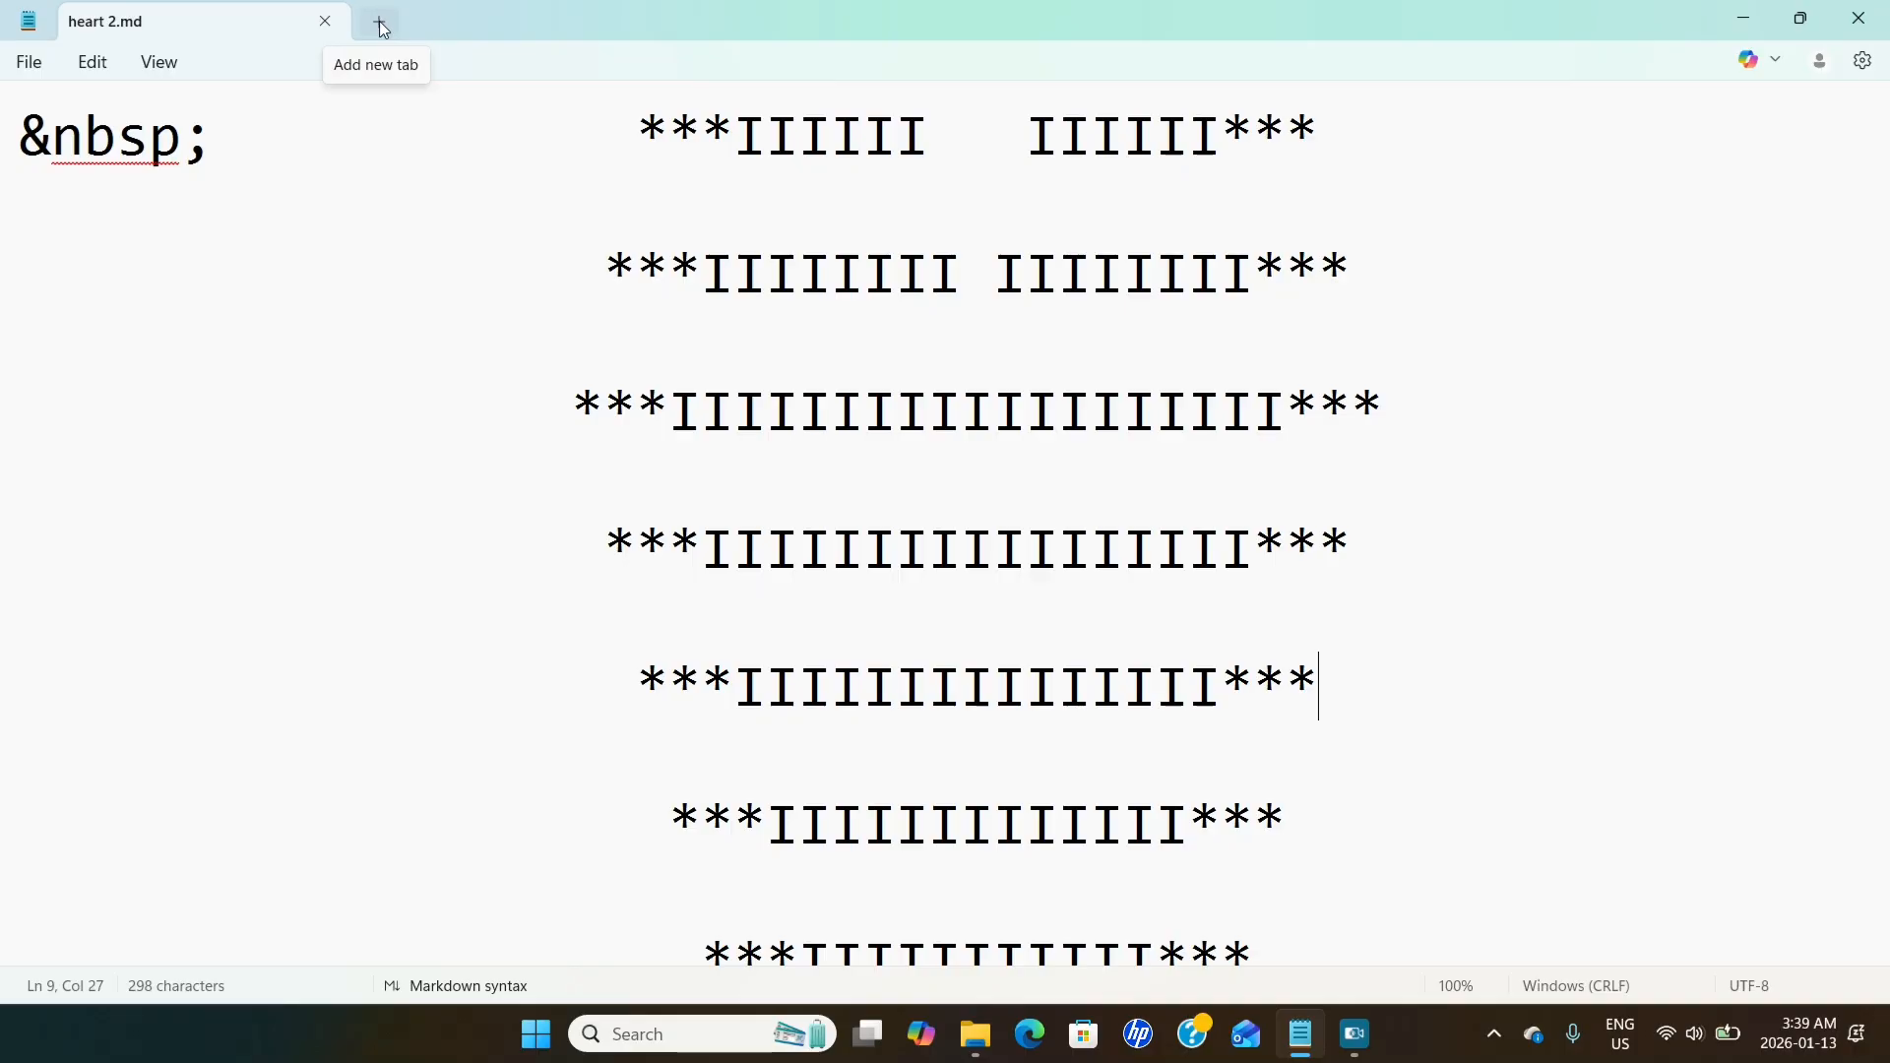
Paste the copied heart into a new document and indent its first row by two tabs and three spaces to realign it.
{"action": "left_click", "coordinate": [380, 20]}
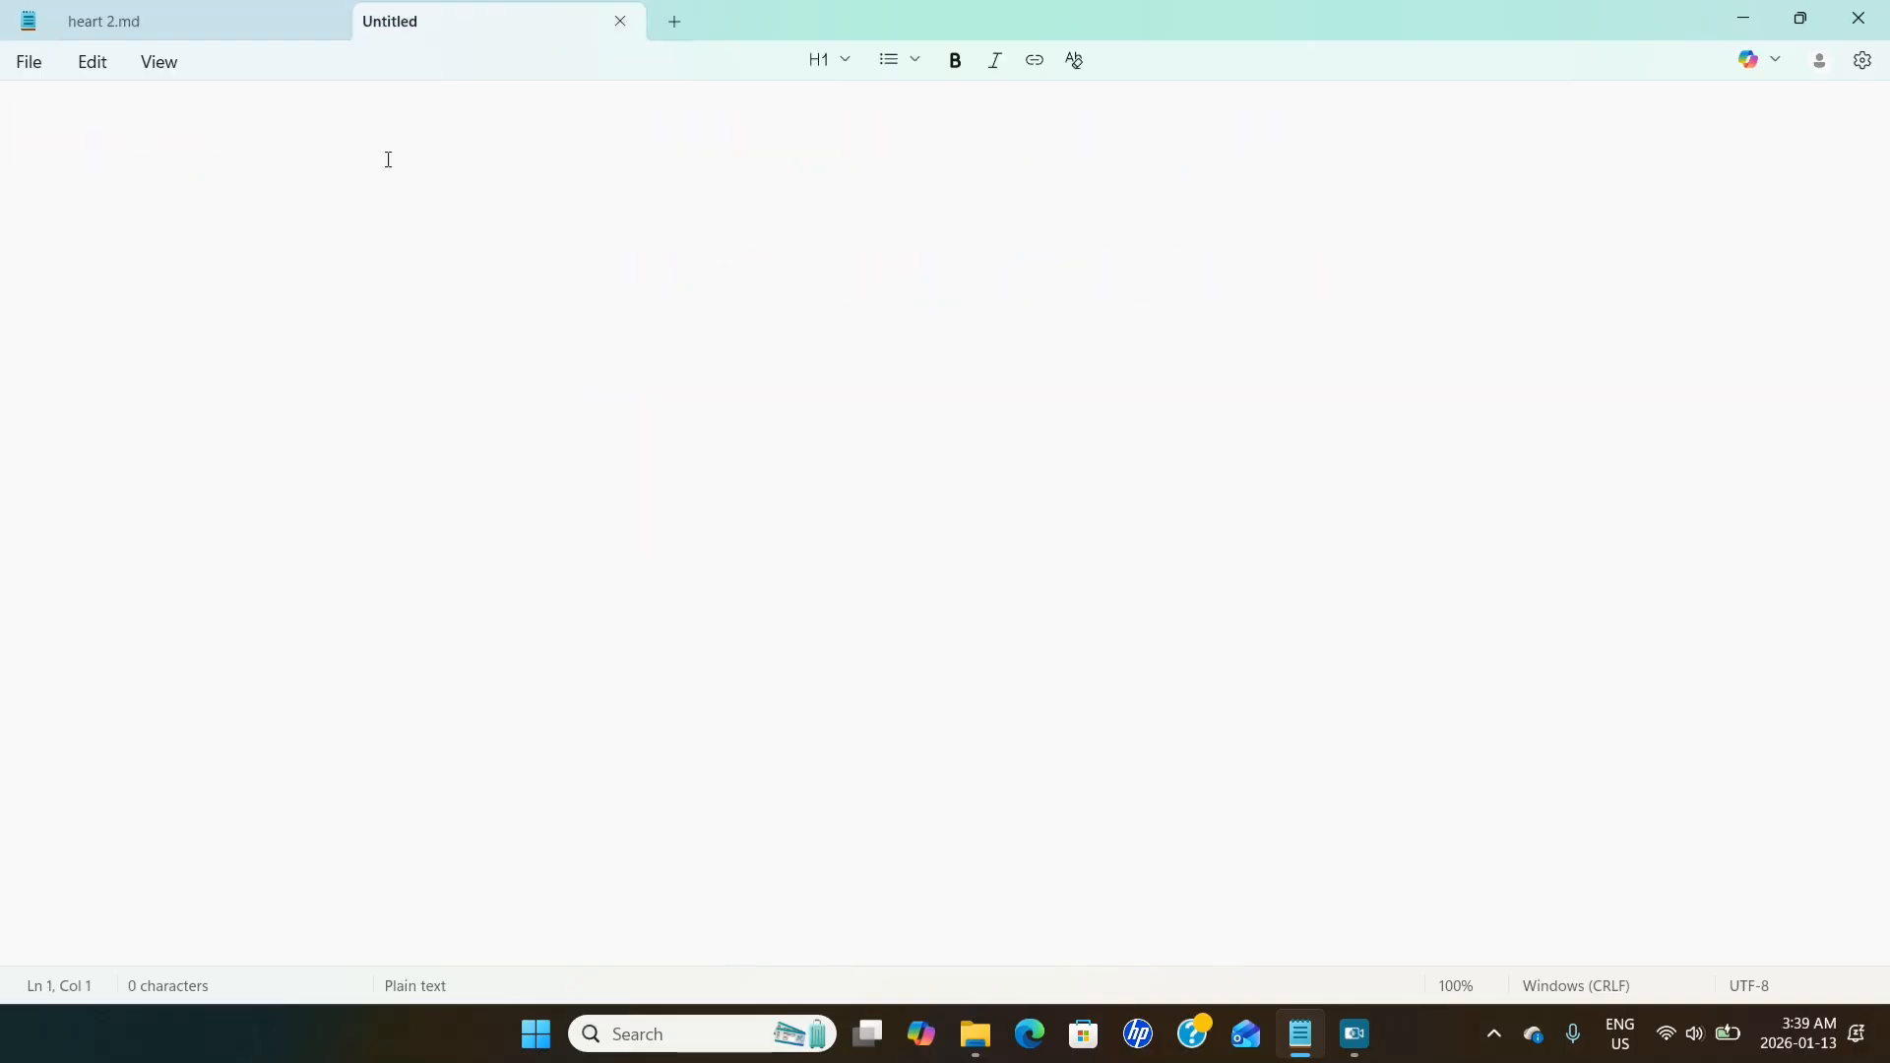
{"action": "right_click", "coordinate": [389, 160]}
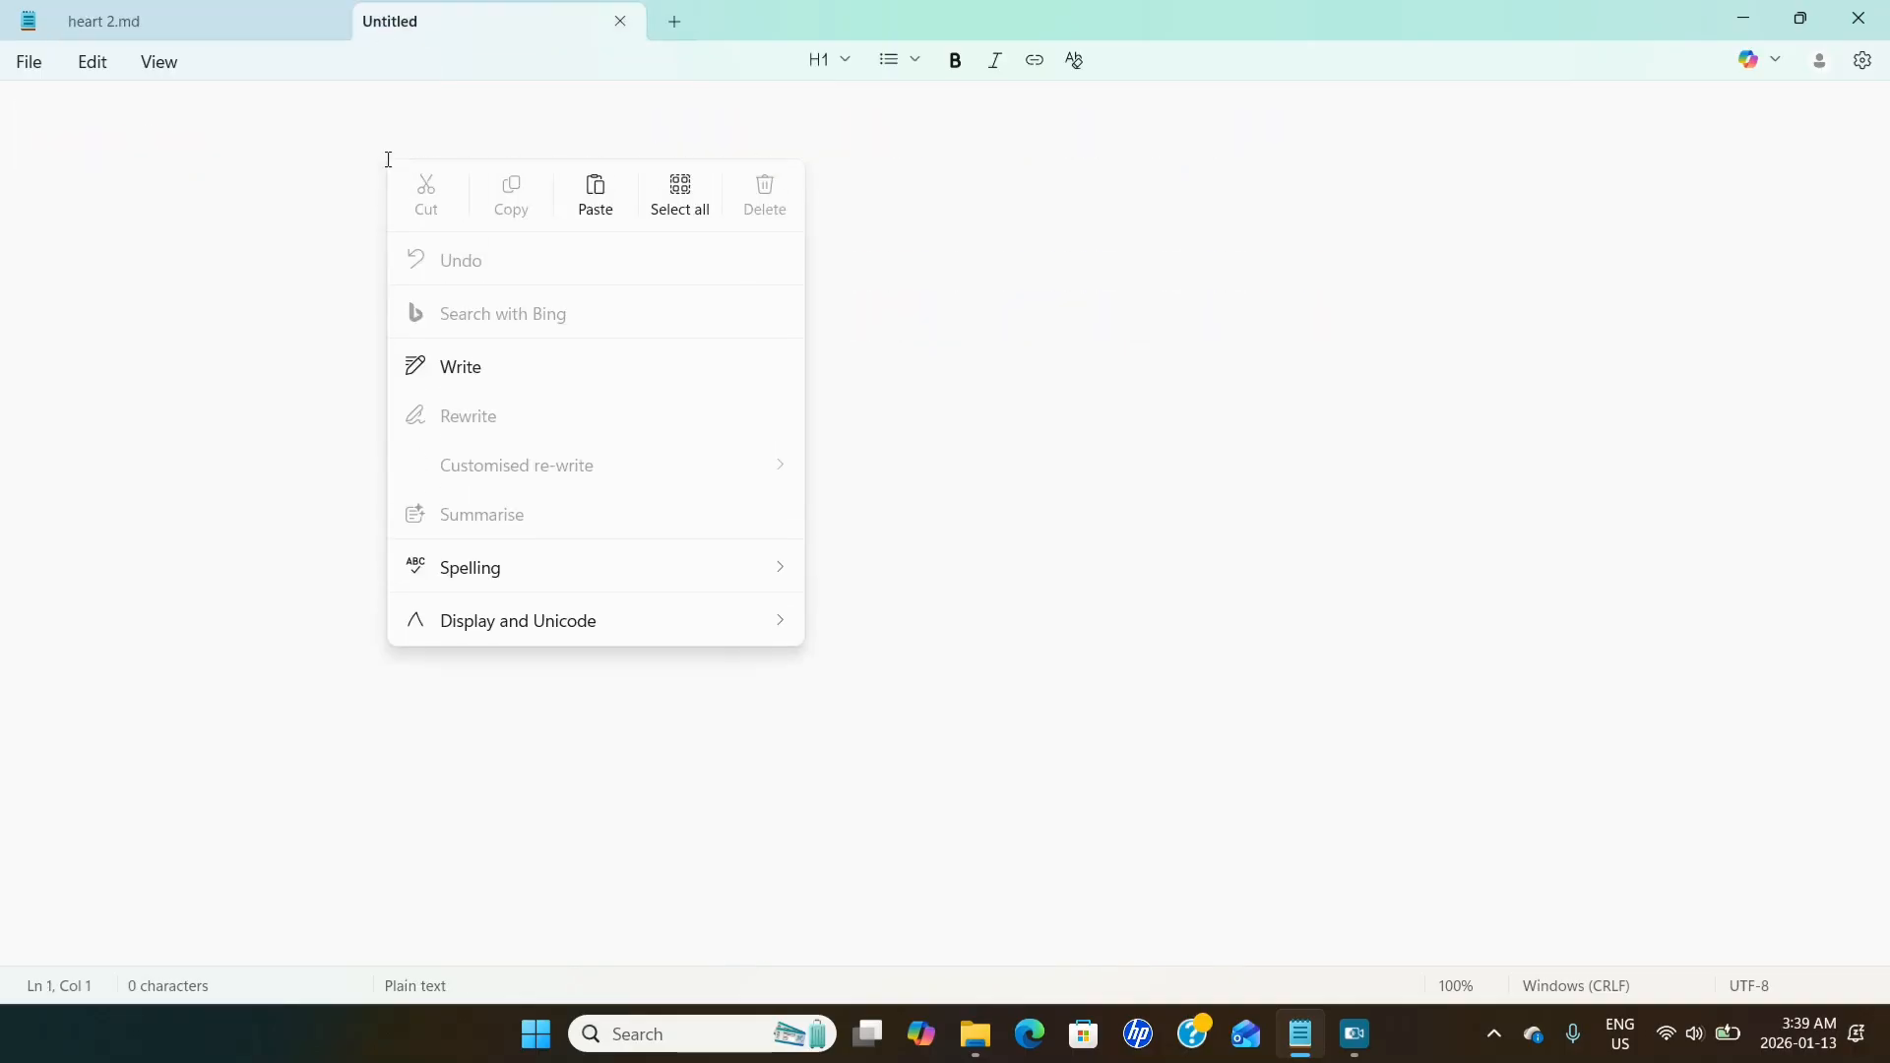
{"action": "left_click", "coordinate": [595, 197]}
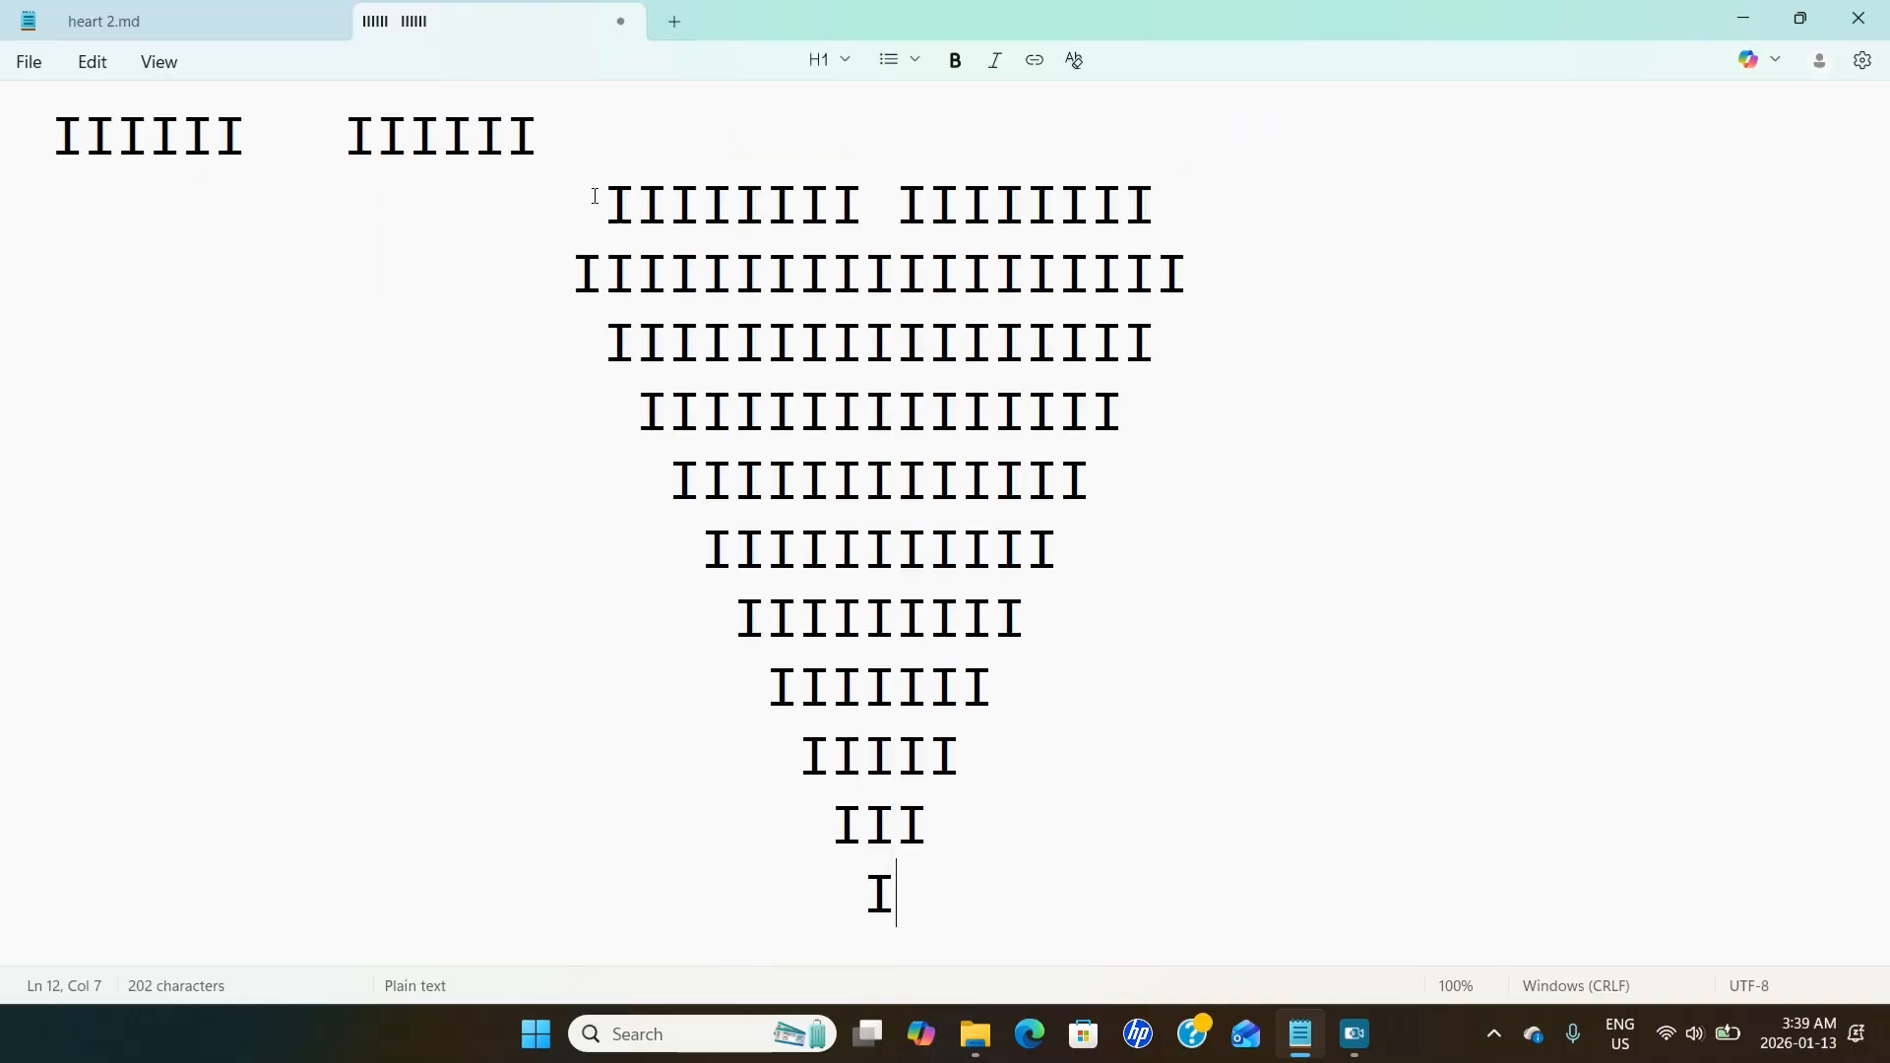
{"action": "left_click", "coordinate": [53, 140]}
{"action": "key", "text": "Tab"}
{"action": "key", "text": "Tab"}
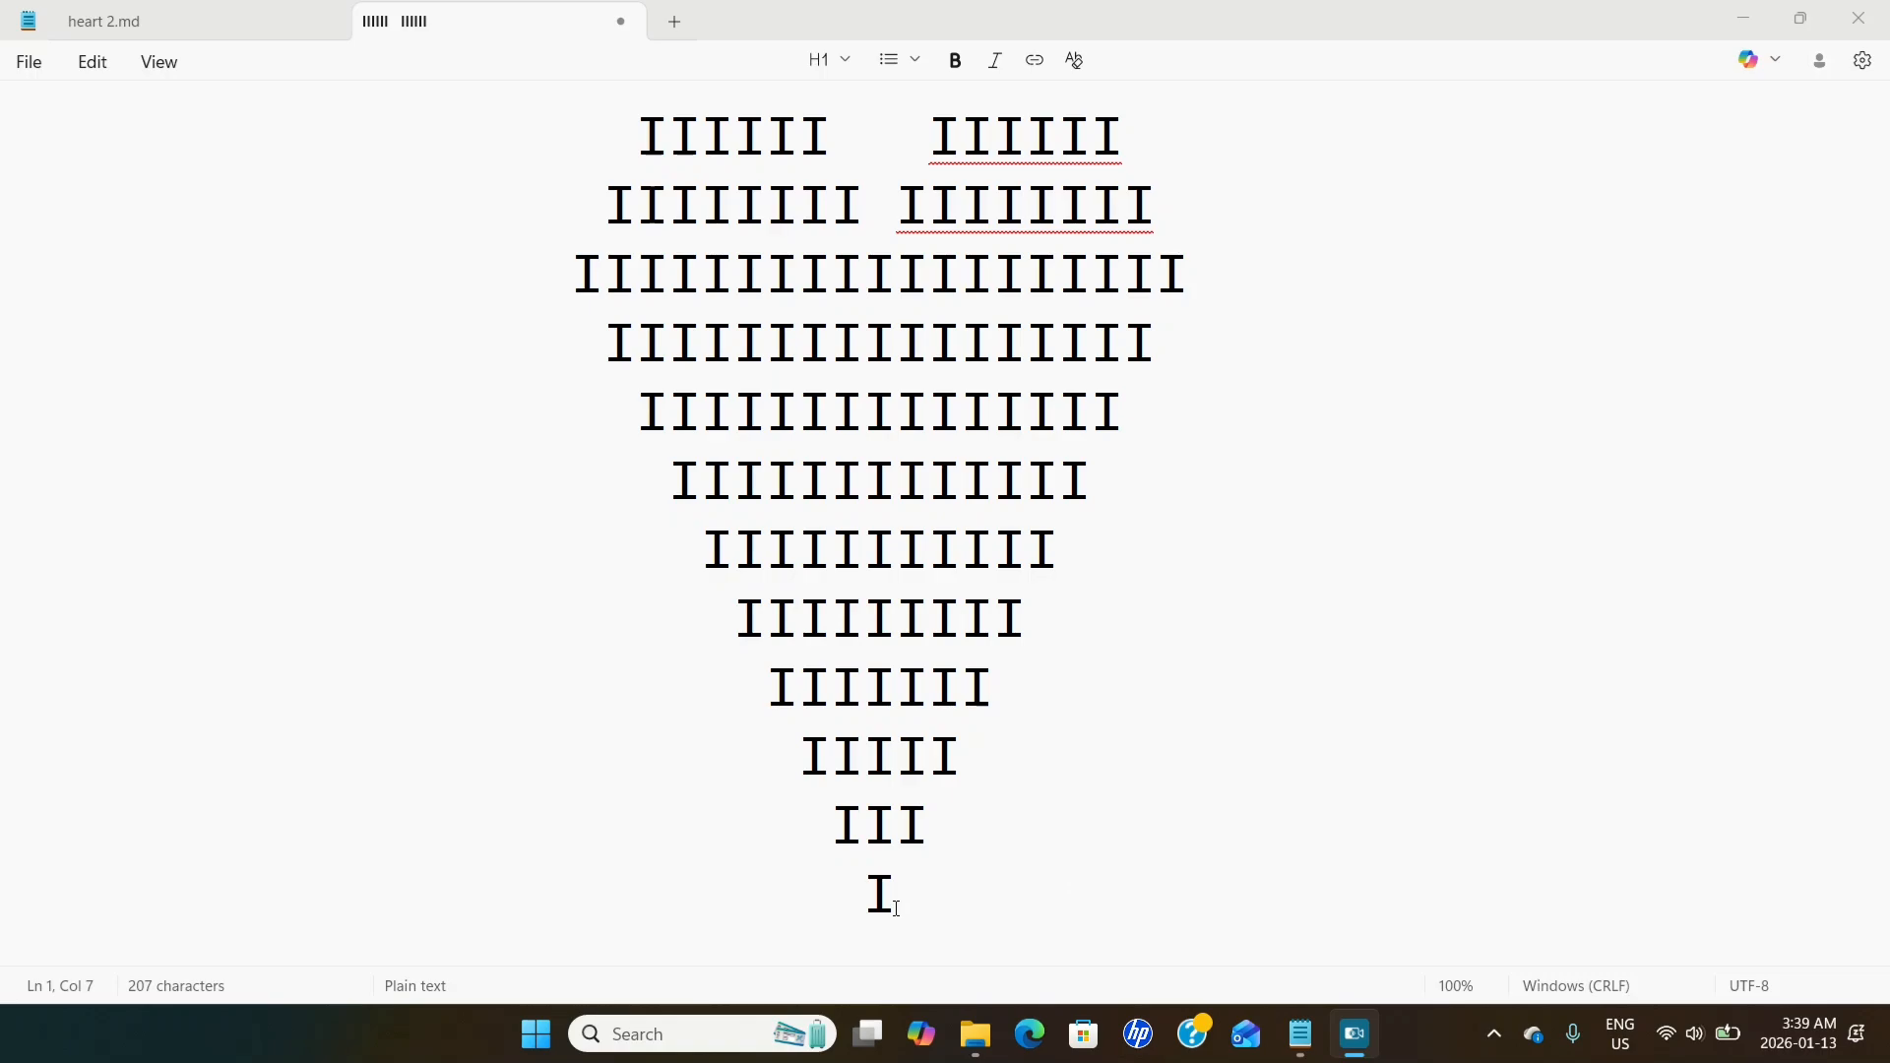
Make the entire pasted heart bold and italic, and close the heart 2.md document.
{"action": "left_click_drag", "start_coordinate": [896, 903], "coordinate": [638, 138]}
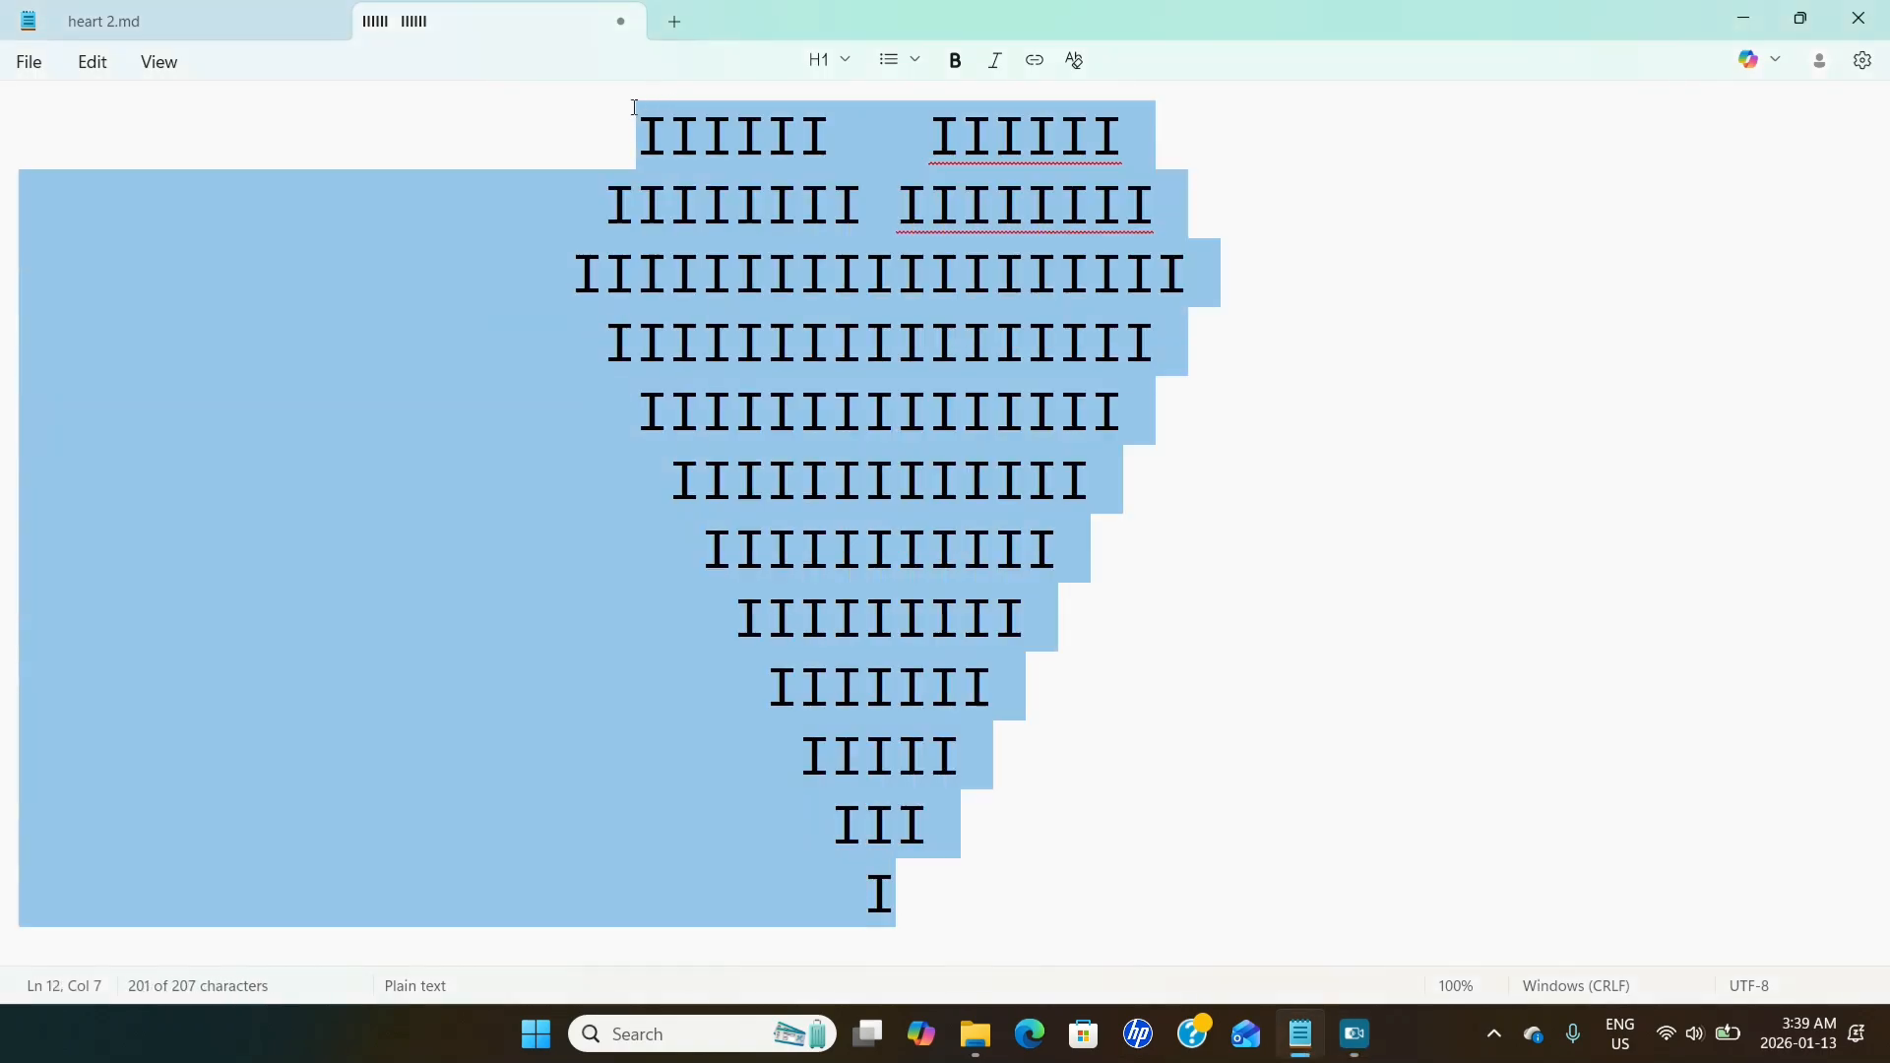
{"action": "left_click", "coordinate": [954, 62]}
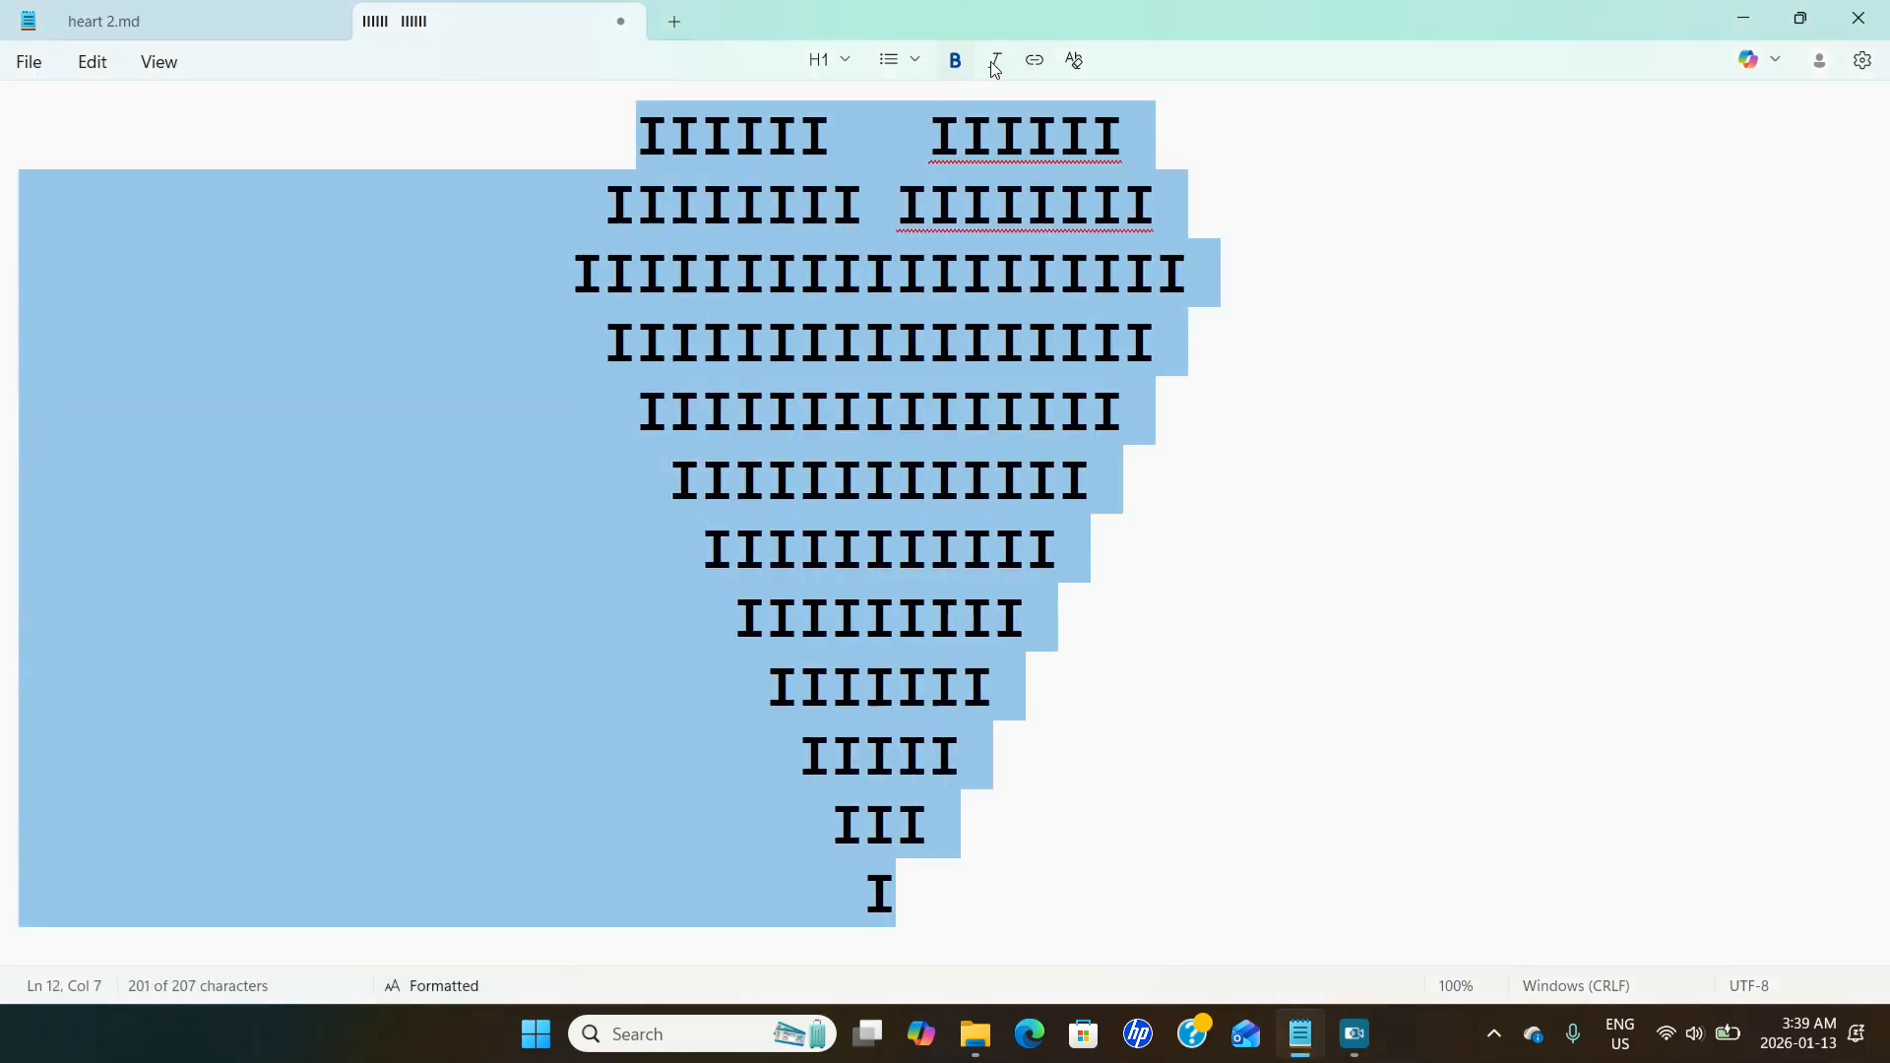
{"action": "left_click", "coordinate": [996, 67]}
{"action": "left_click", "coordinate": [1321, 345]}
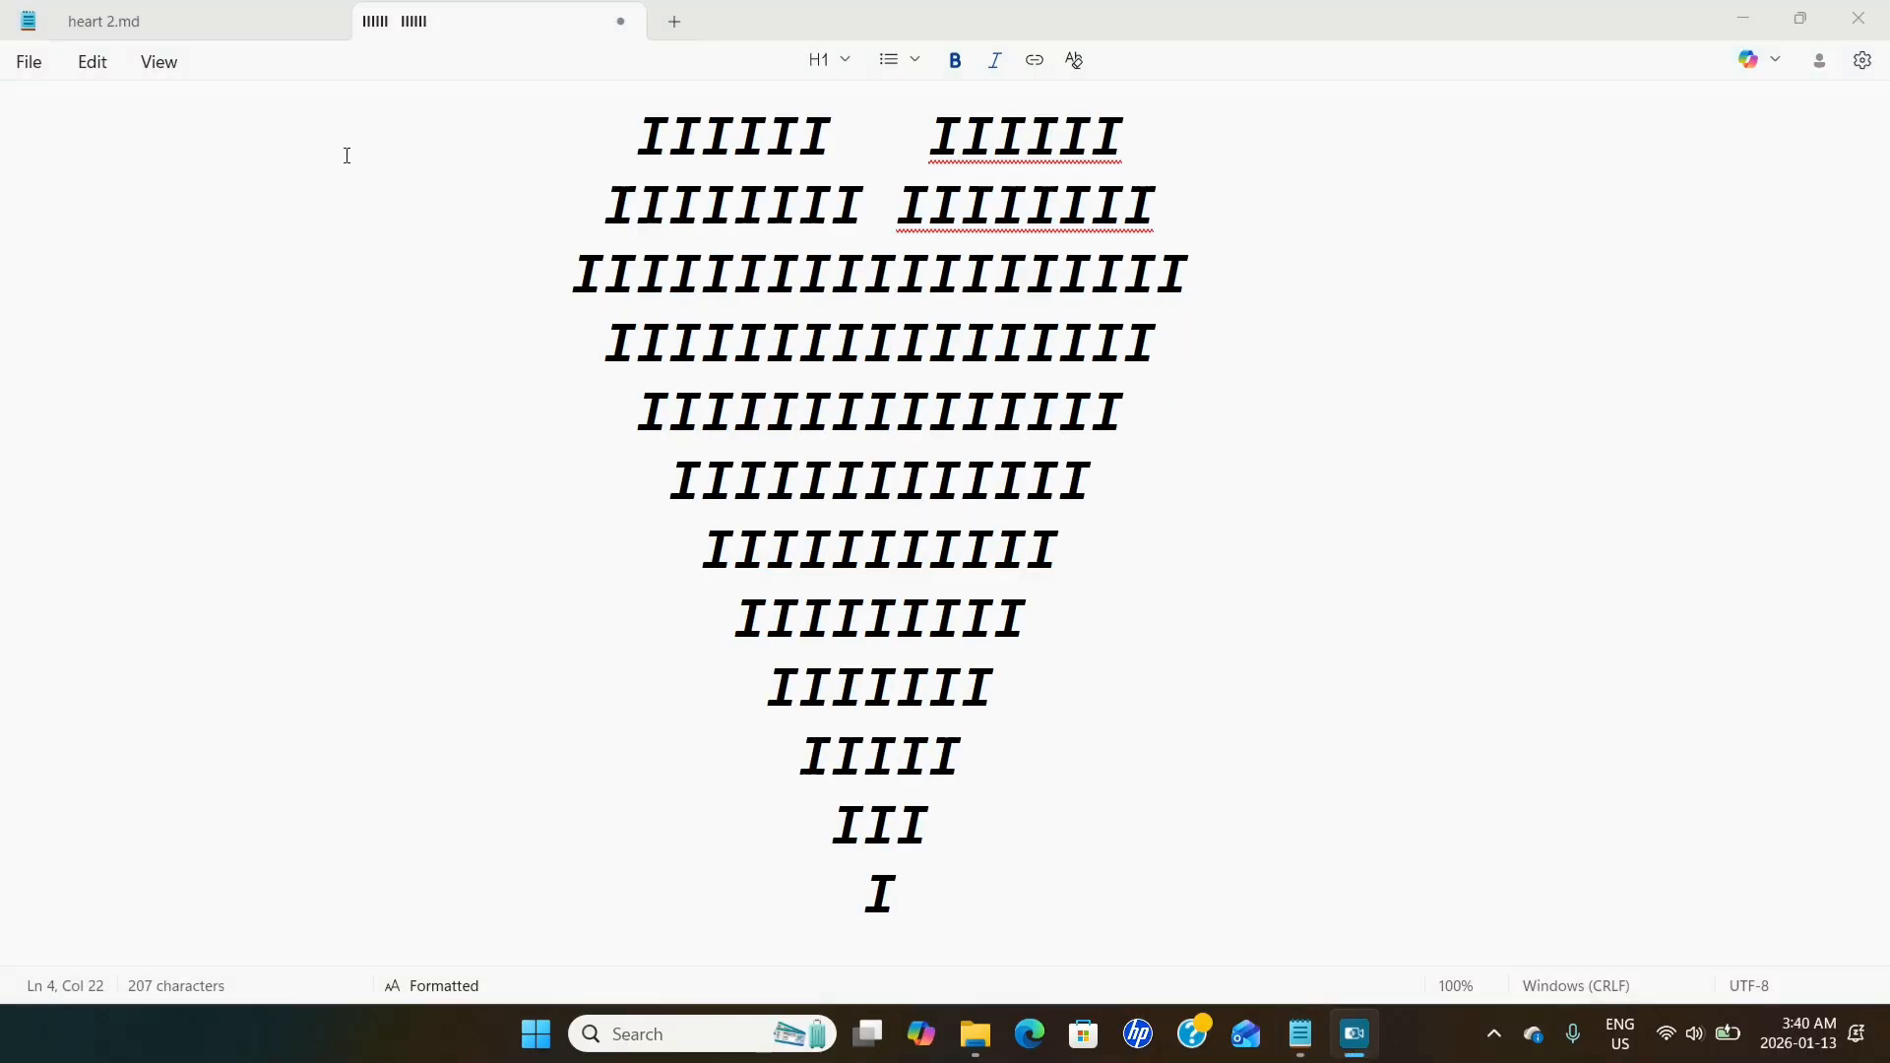
{"action": "left_click", "coordinate": [326, 20]}
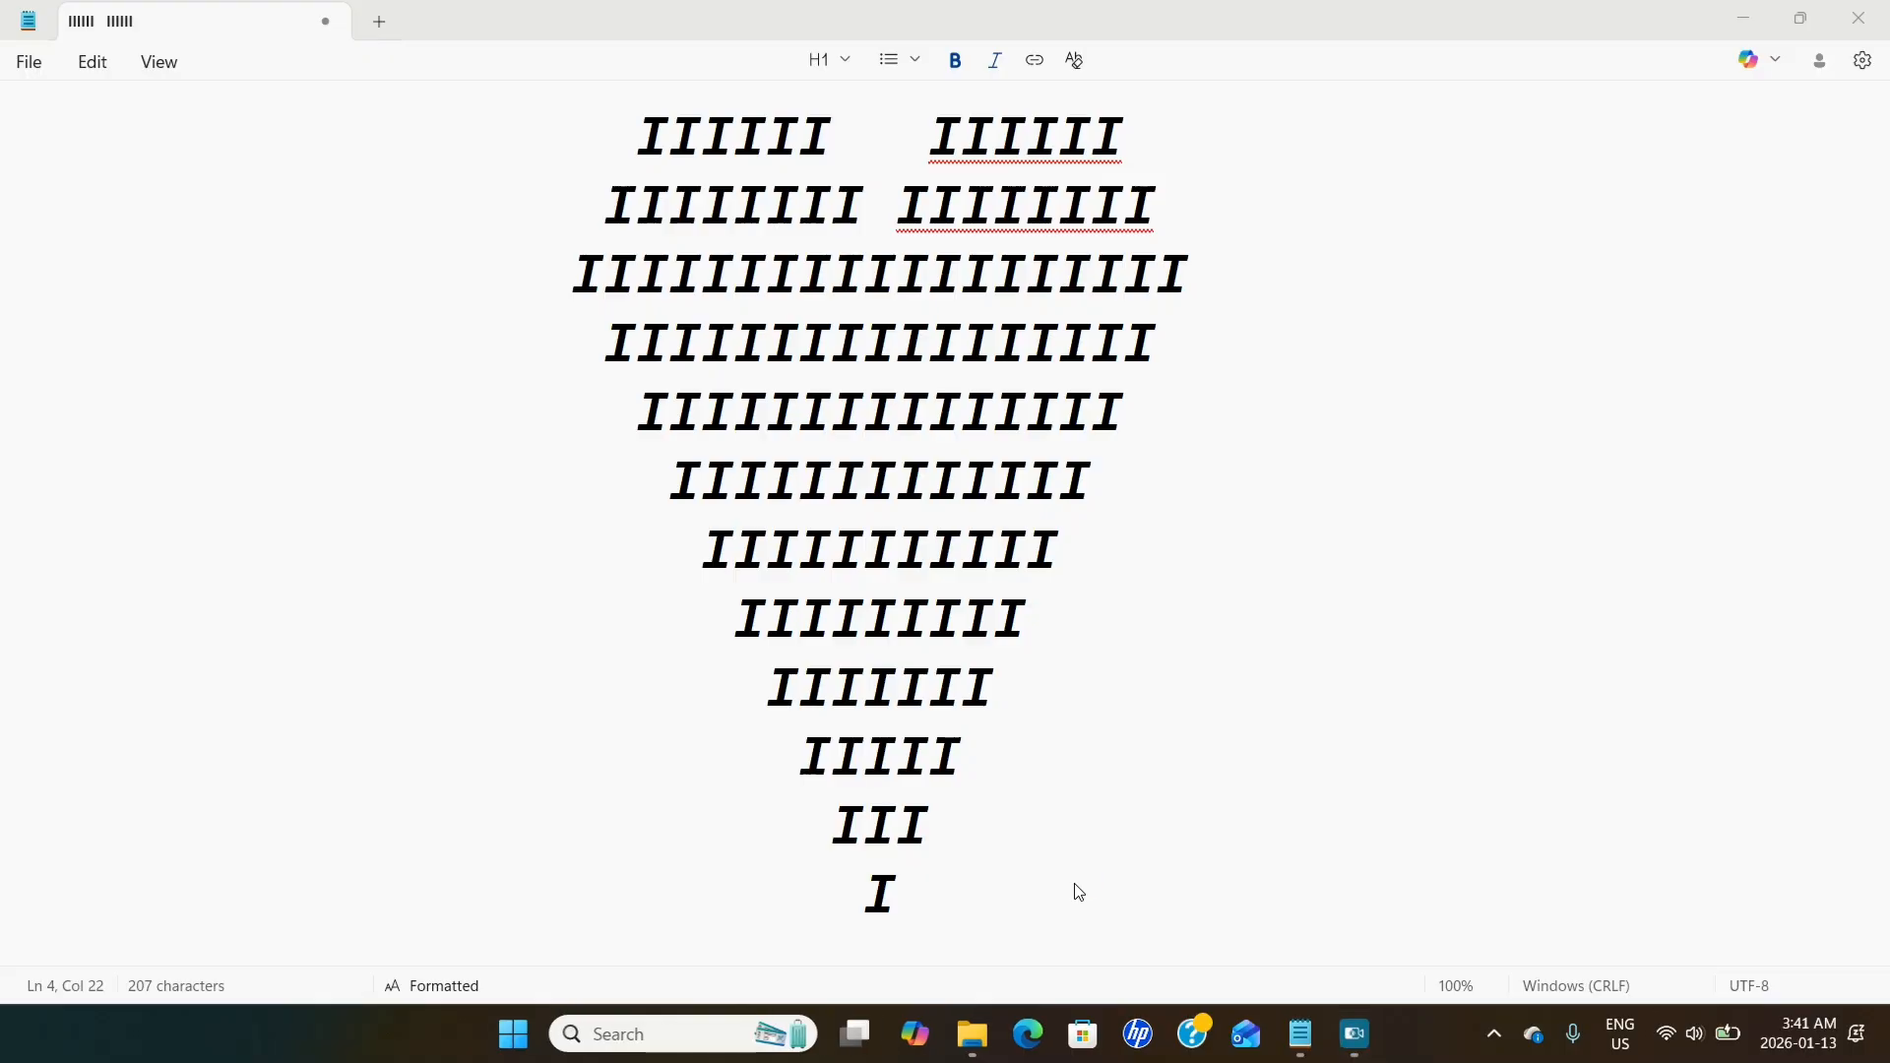
Capture a full-screen screenshot of the heart with the Snipping Tool.
{"action": "key", "text": "super+shift+s"}
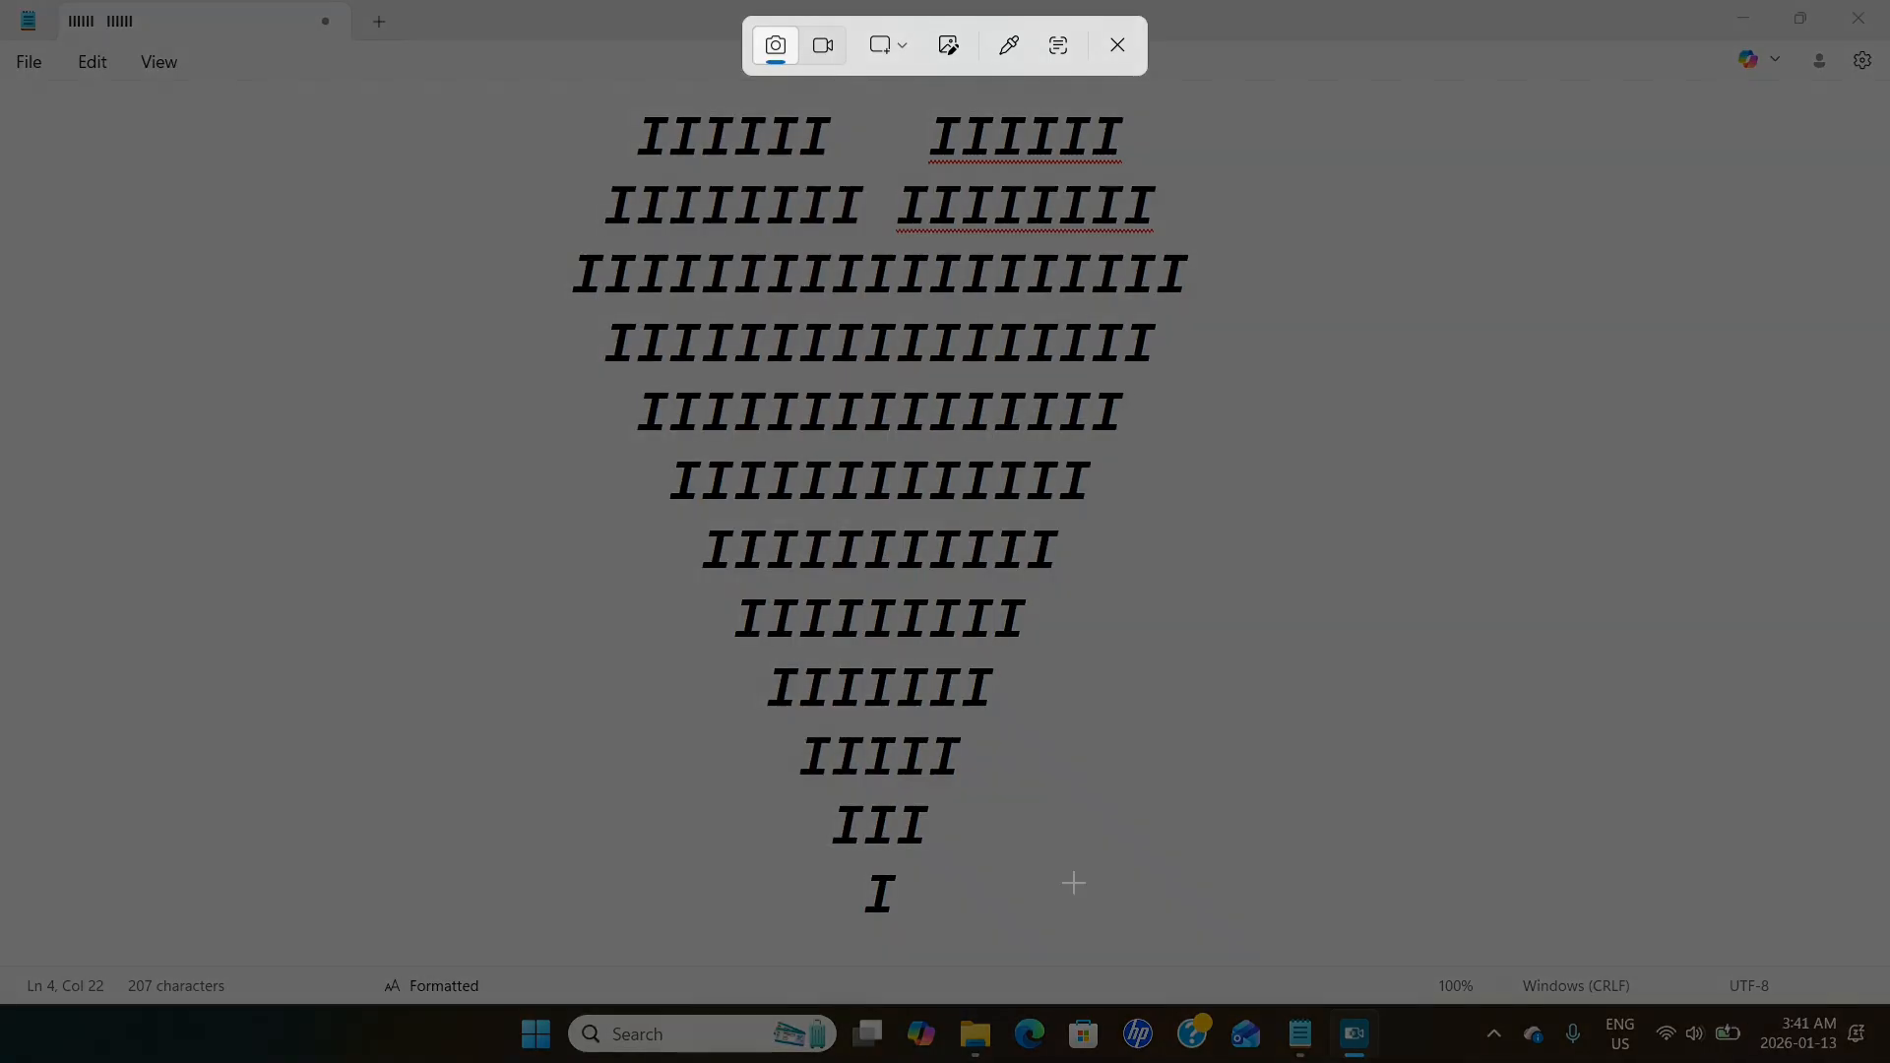
{"action": "left_click", "coordinate": [905, 61]}
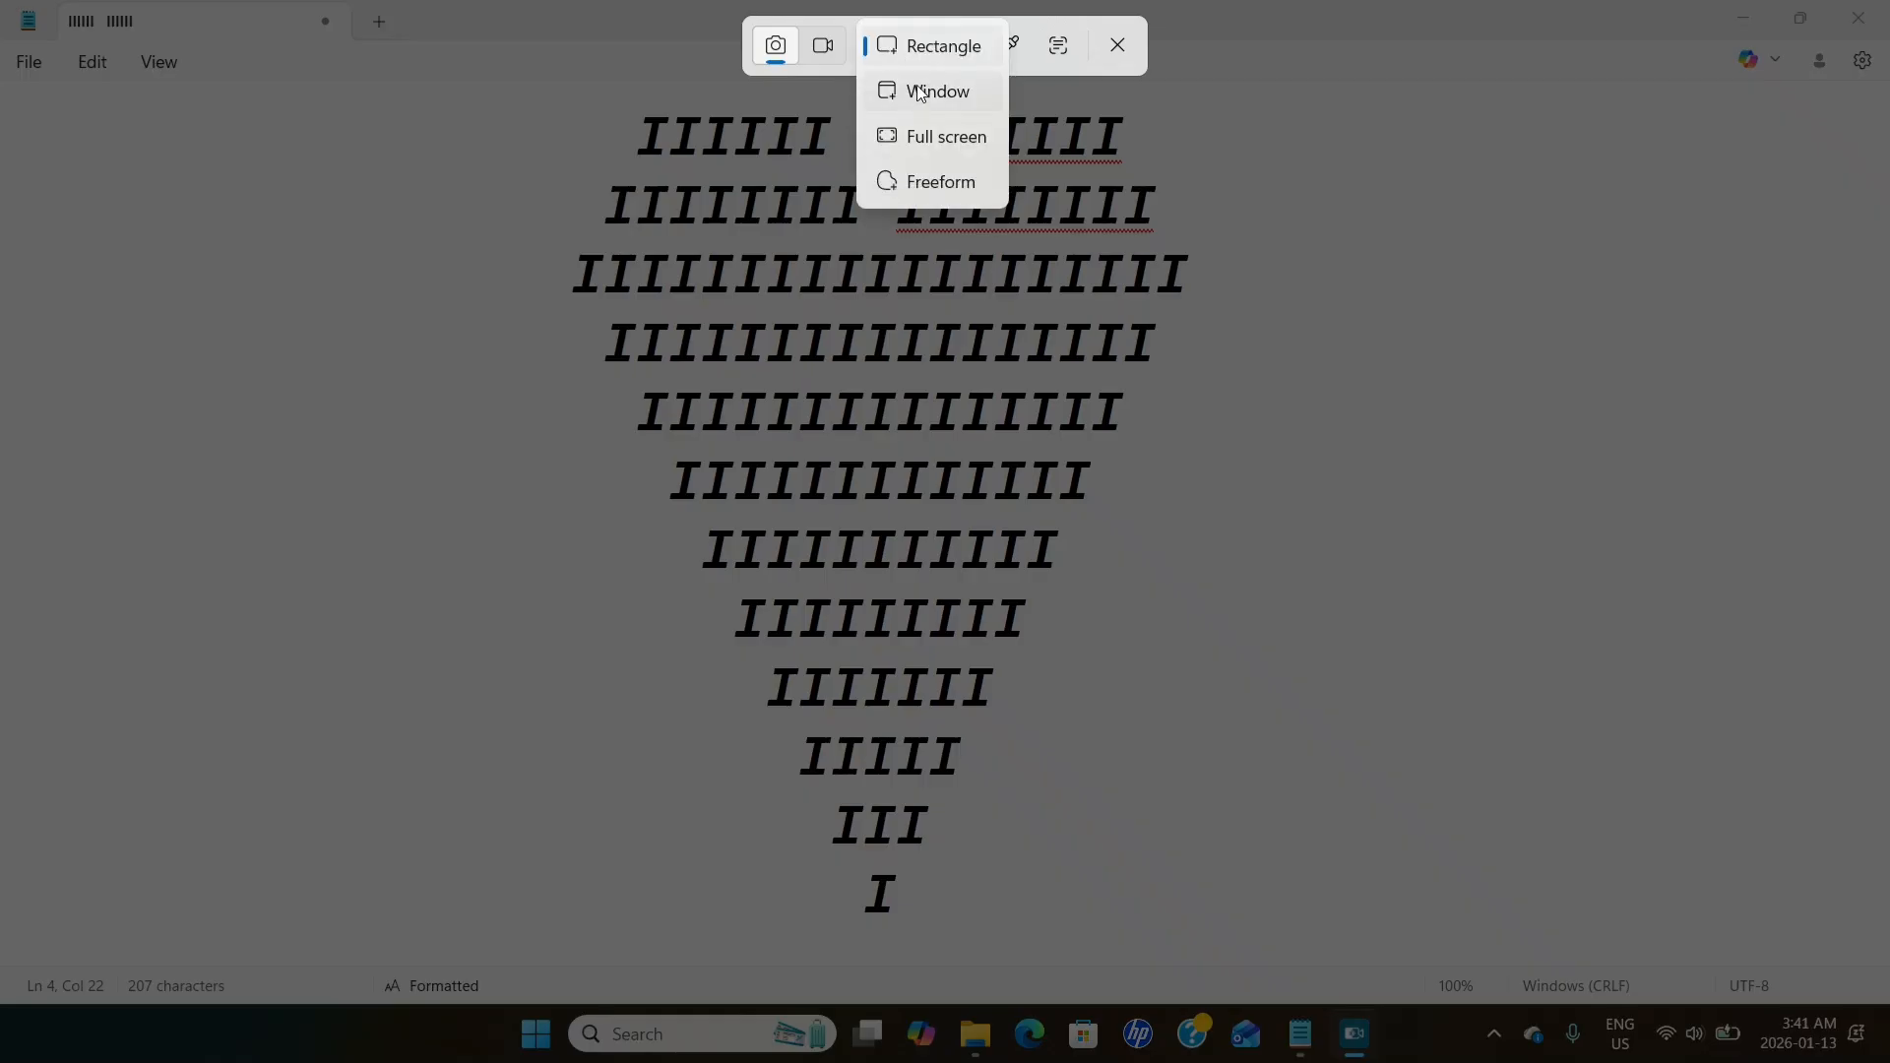
{"action": "left_click", "coordinate": [932, 141]}
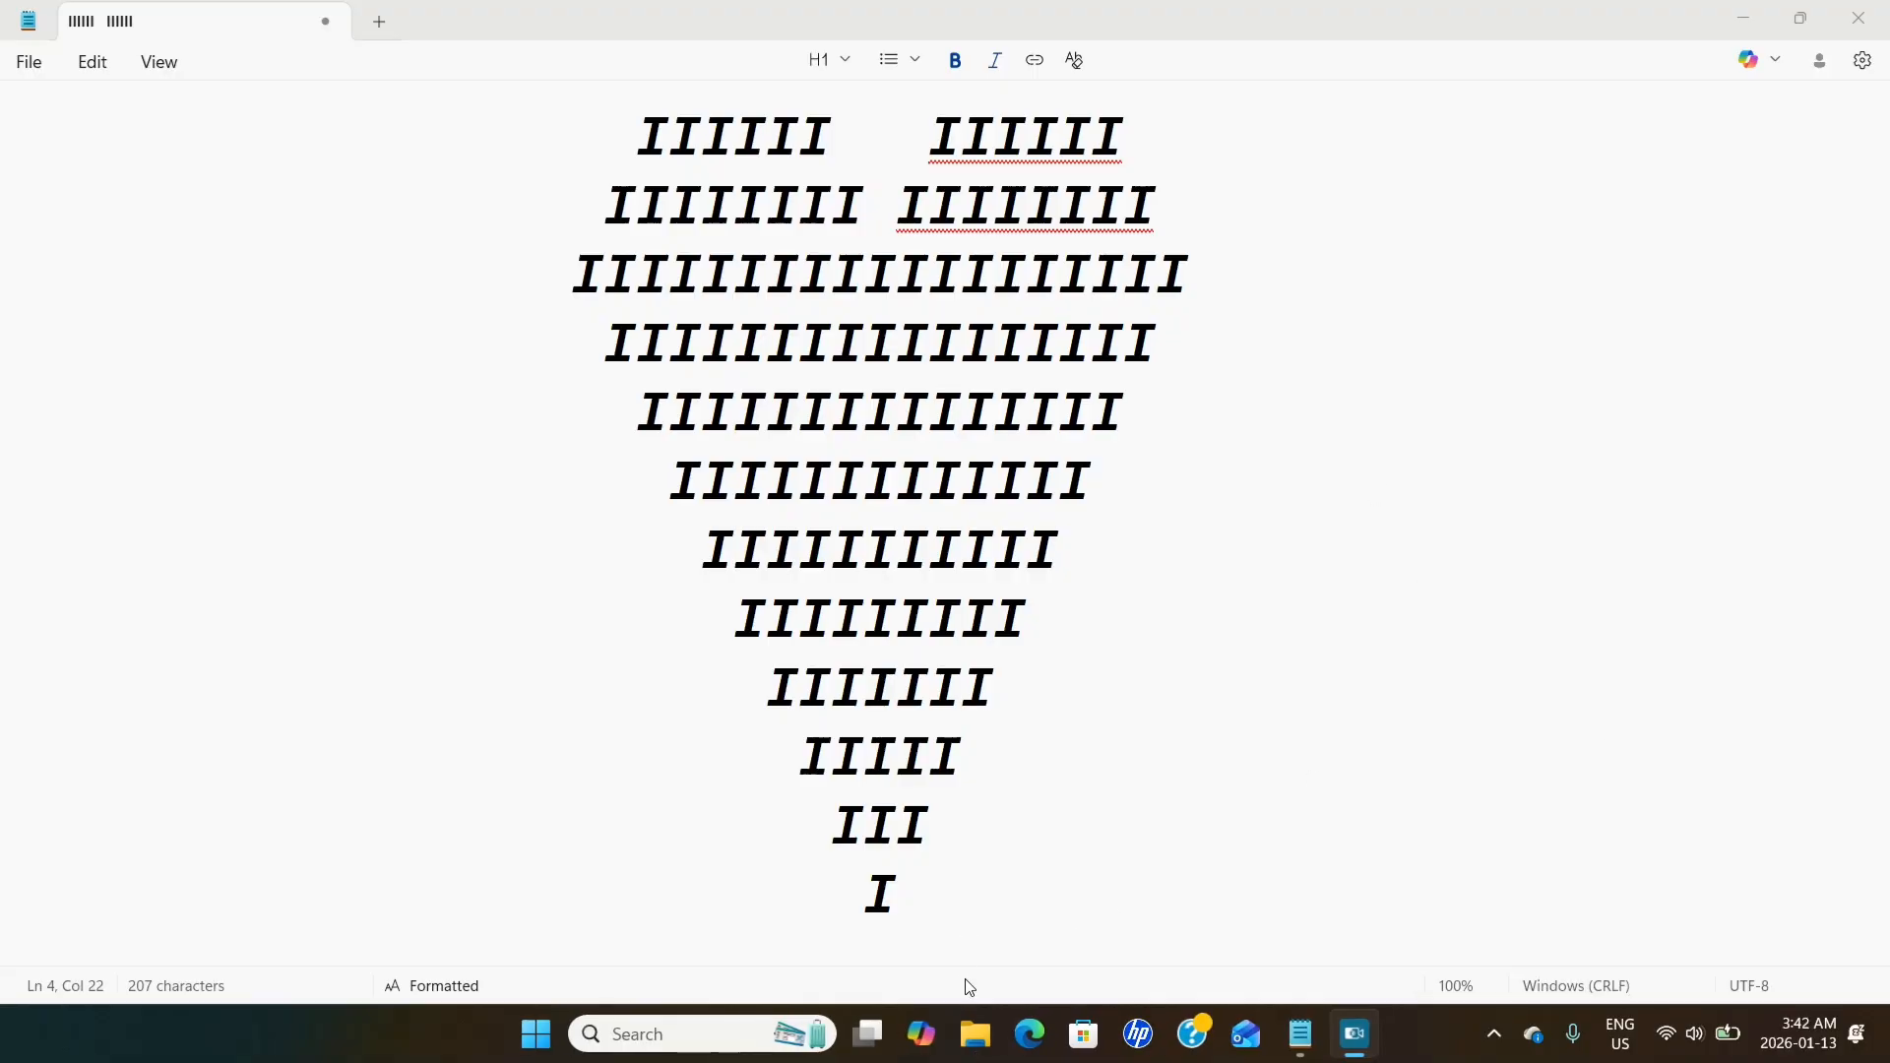
{"action": "left_click", "coordinate": [976, 1034]}
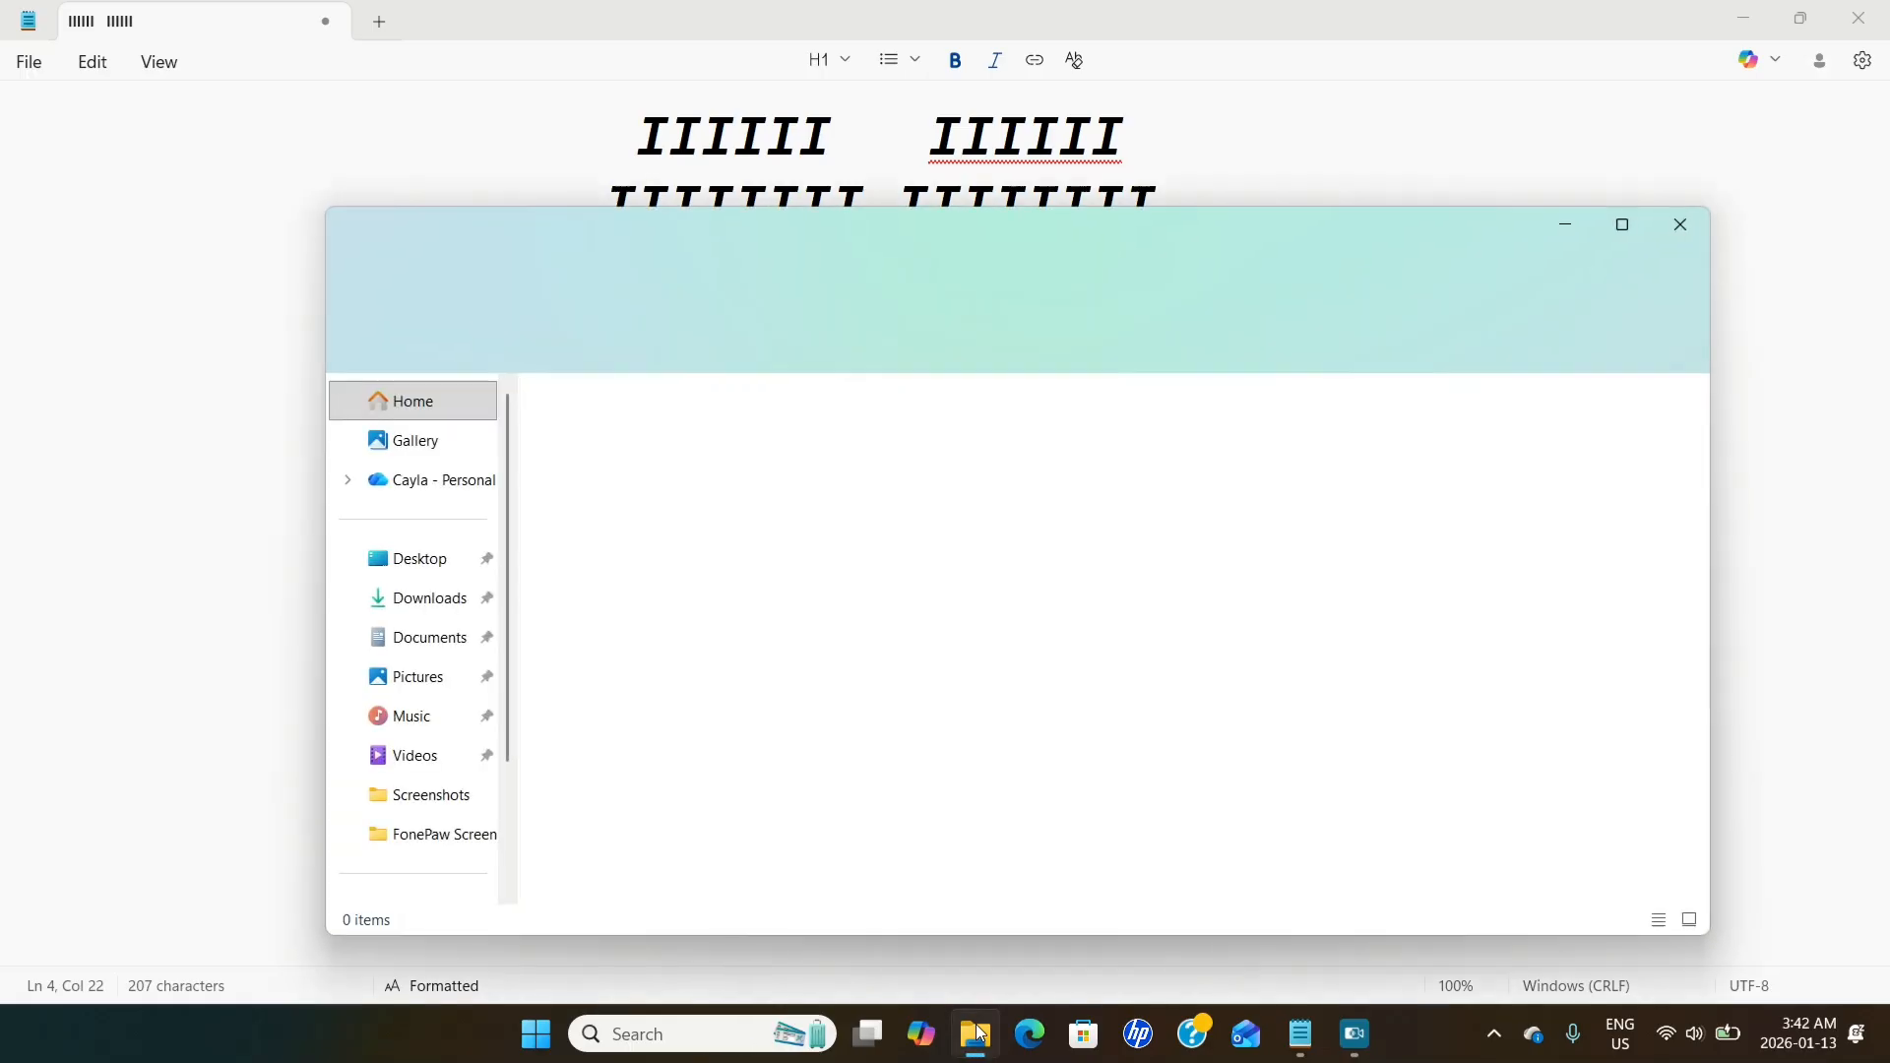
{"action": "left_click", "coordinate": [418, 677]}
{"action": "left_click", "coordinate": [995, 436]}
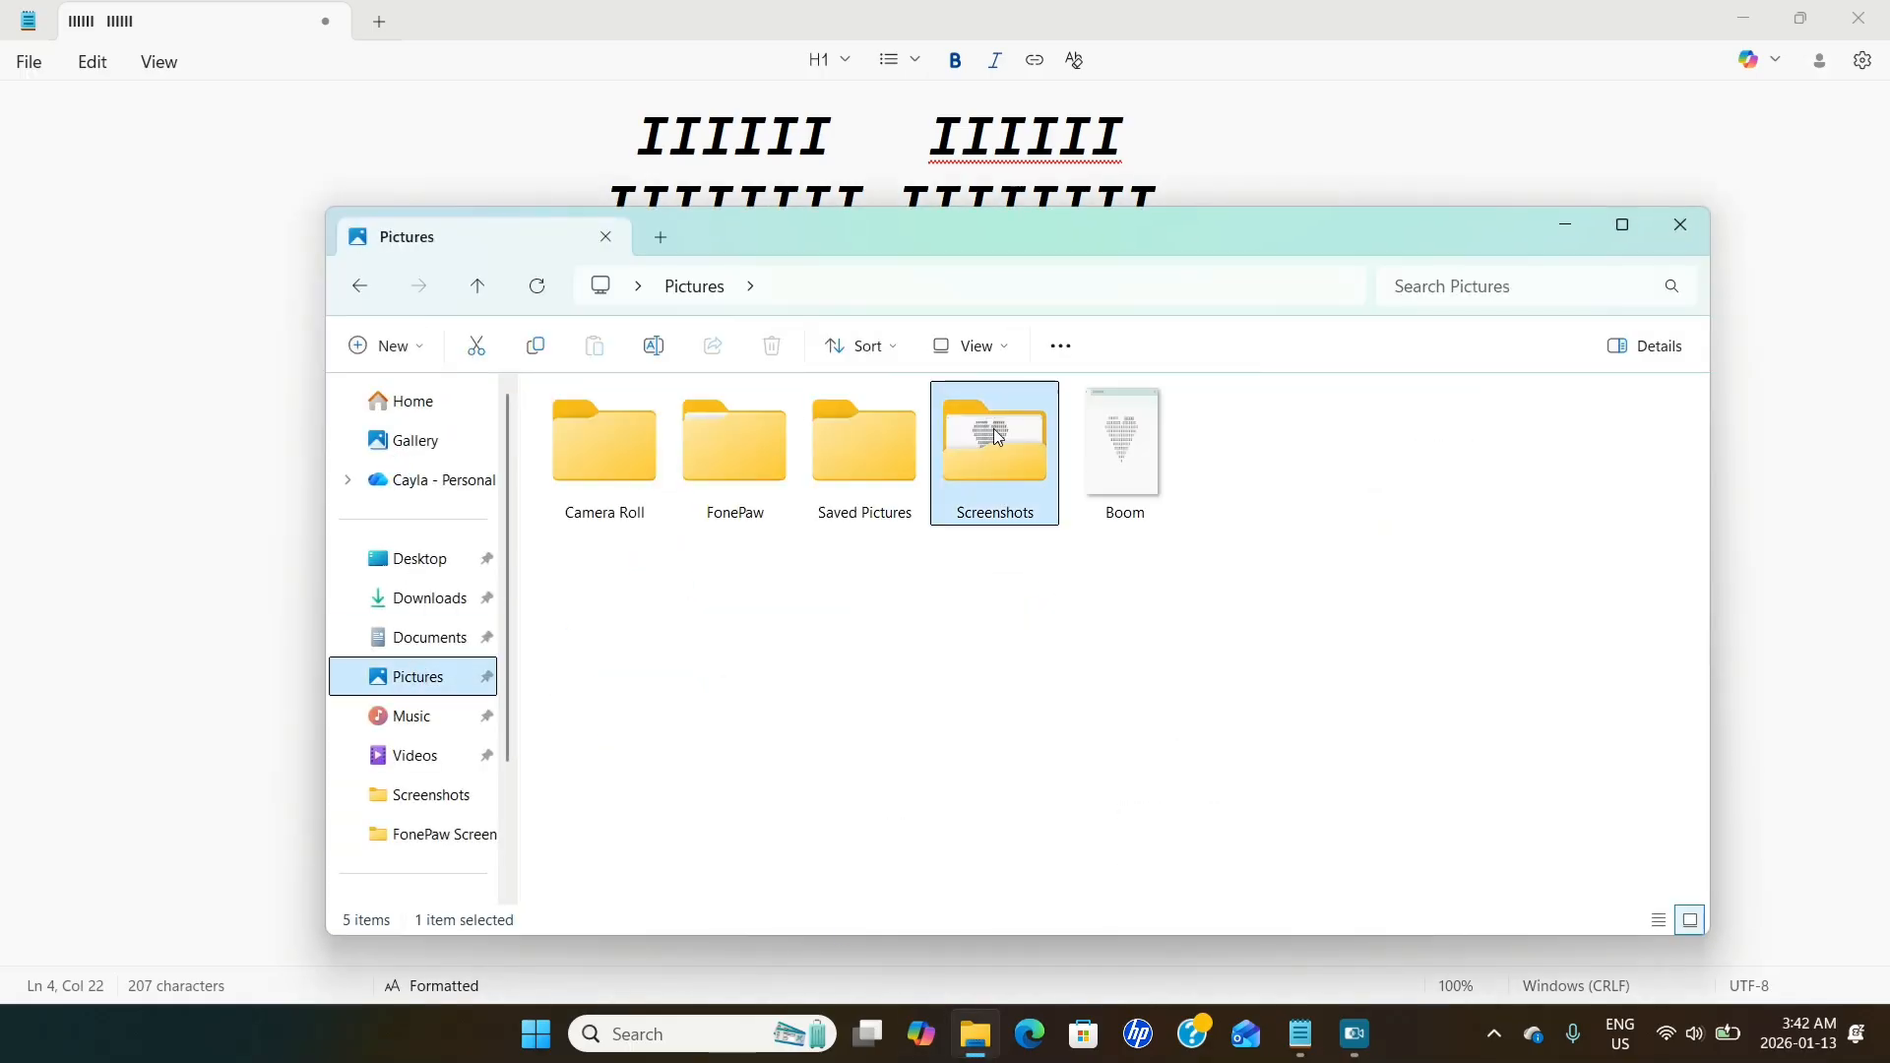
{"action": "double_click", "coordinate": [997, 436]}
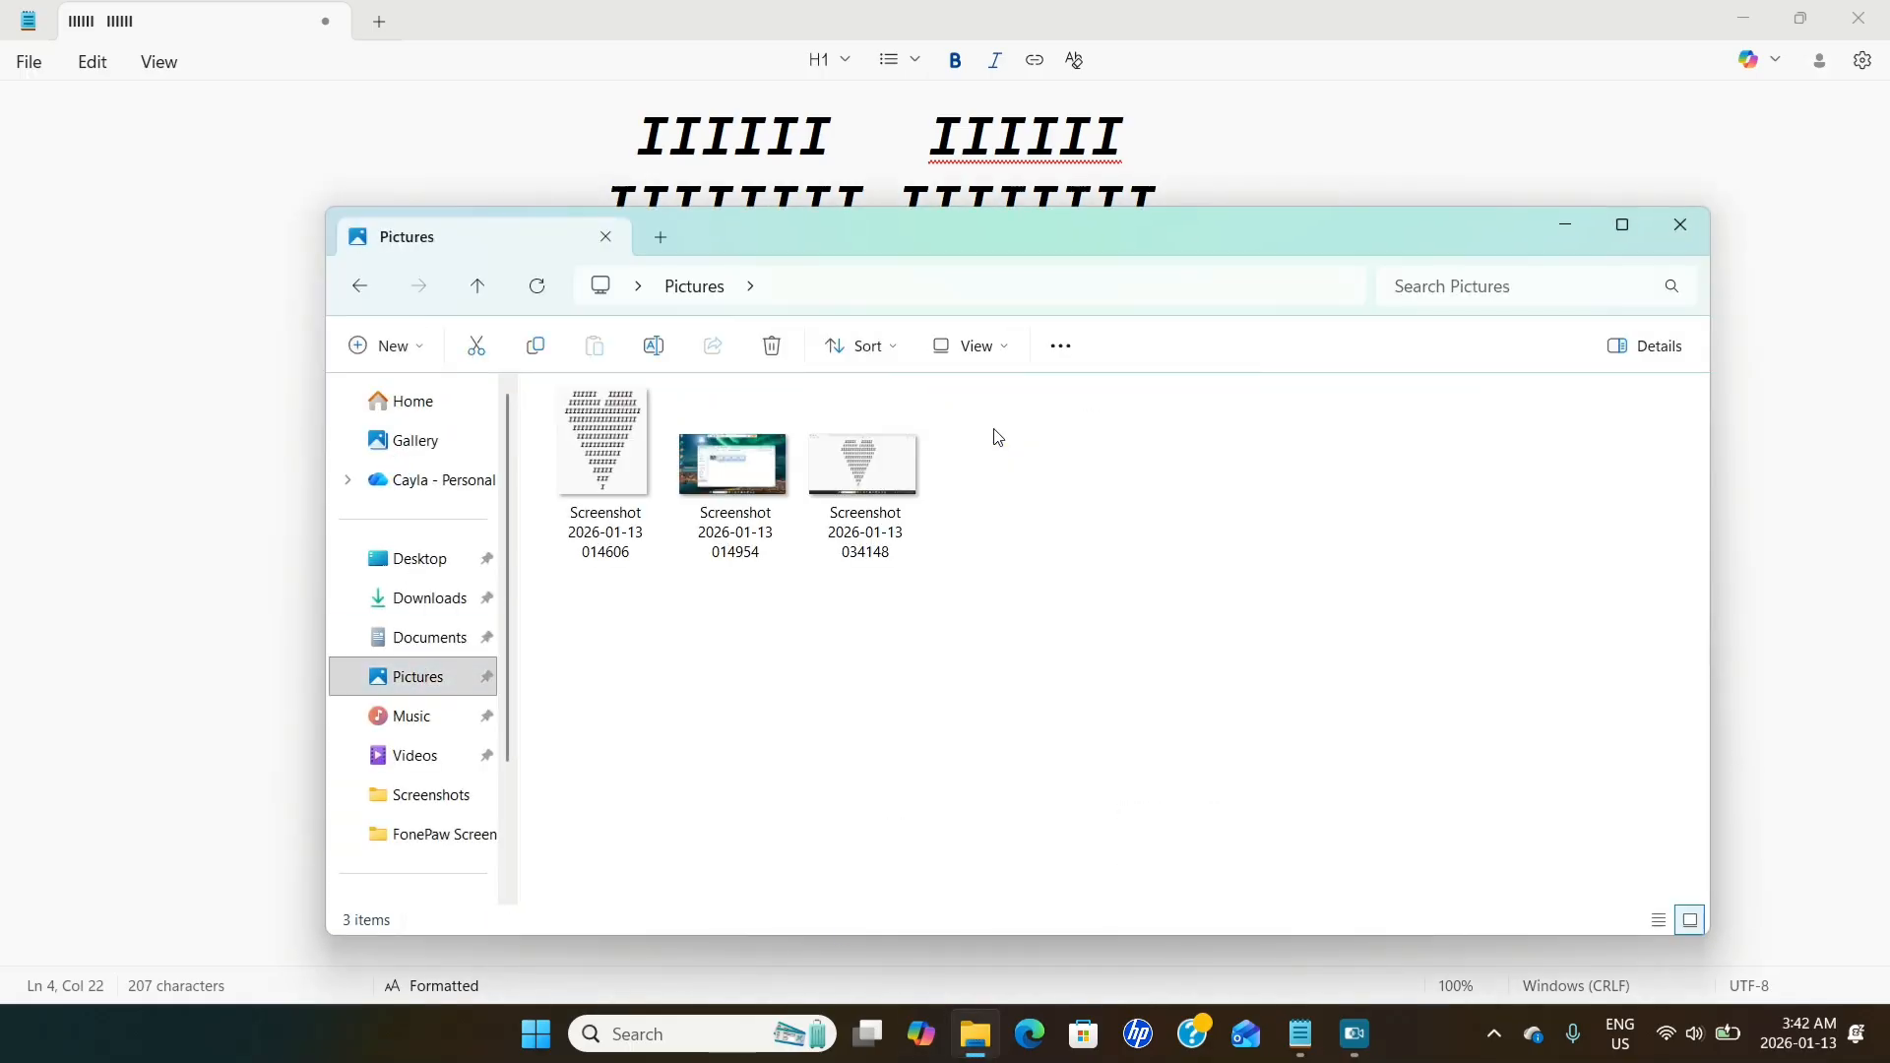
{"action": "double_click", "coordinate": [882, 474]}
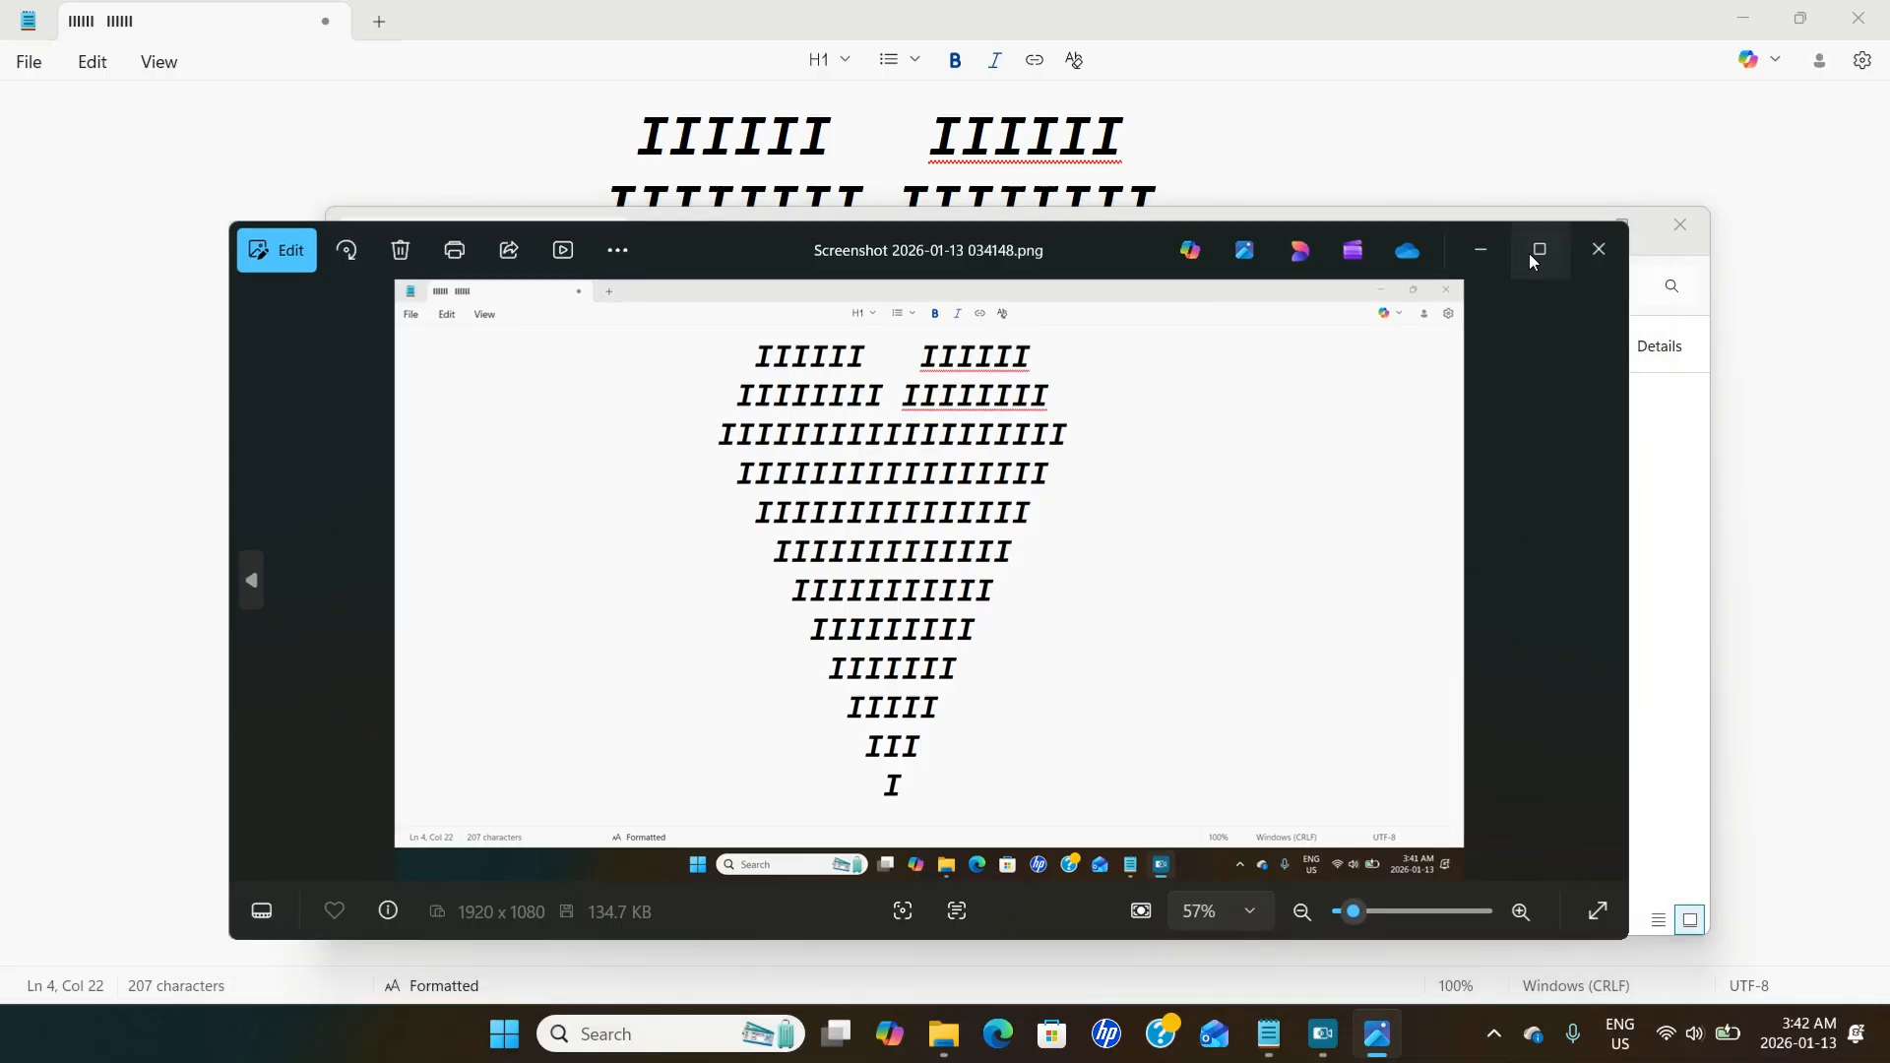
{"action": "left_click", "coordinate": [1538, 252]}
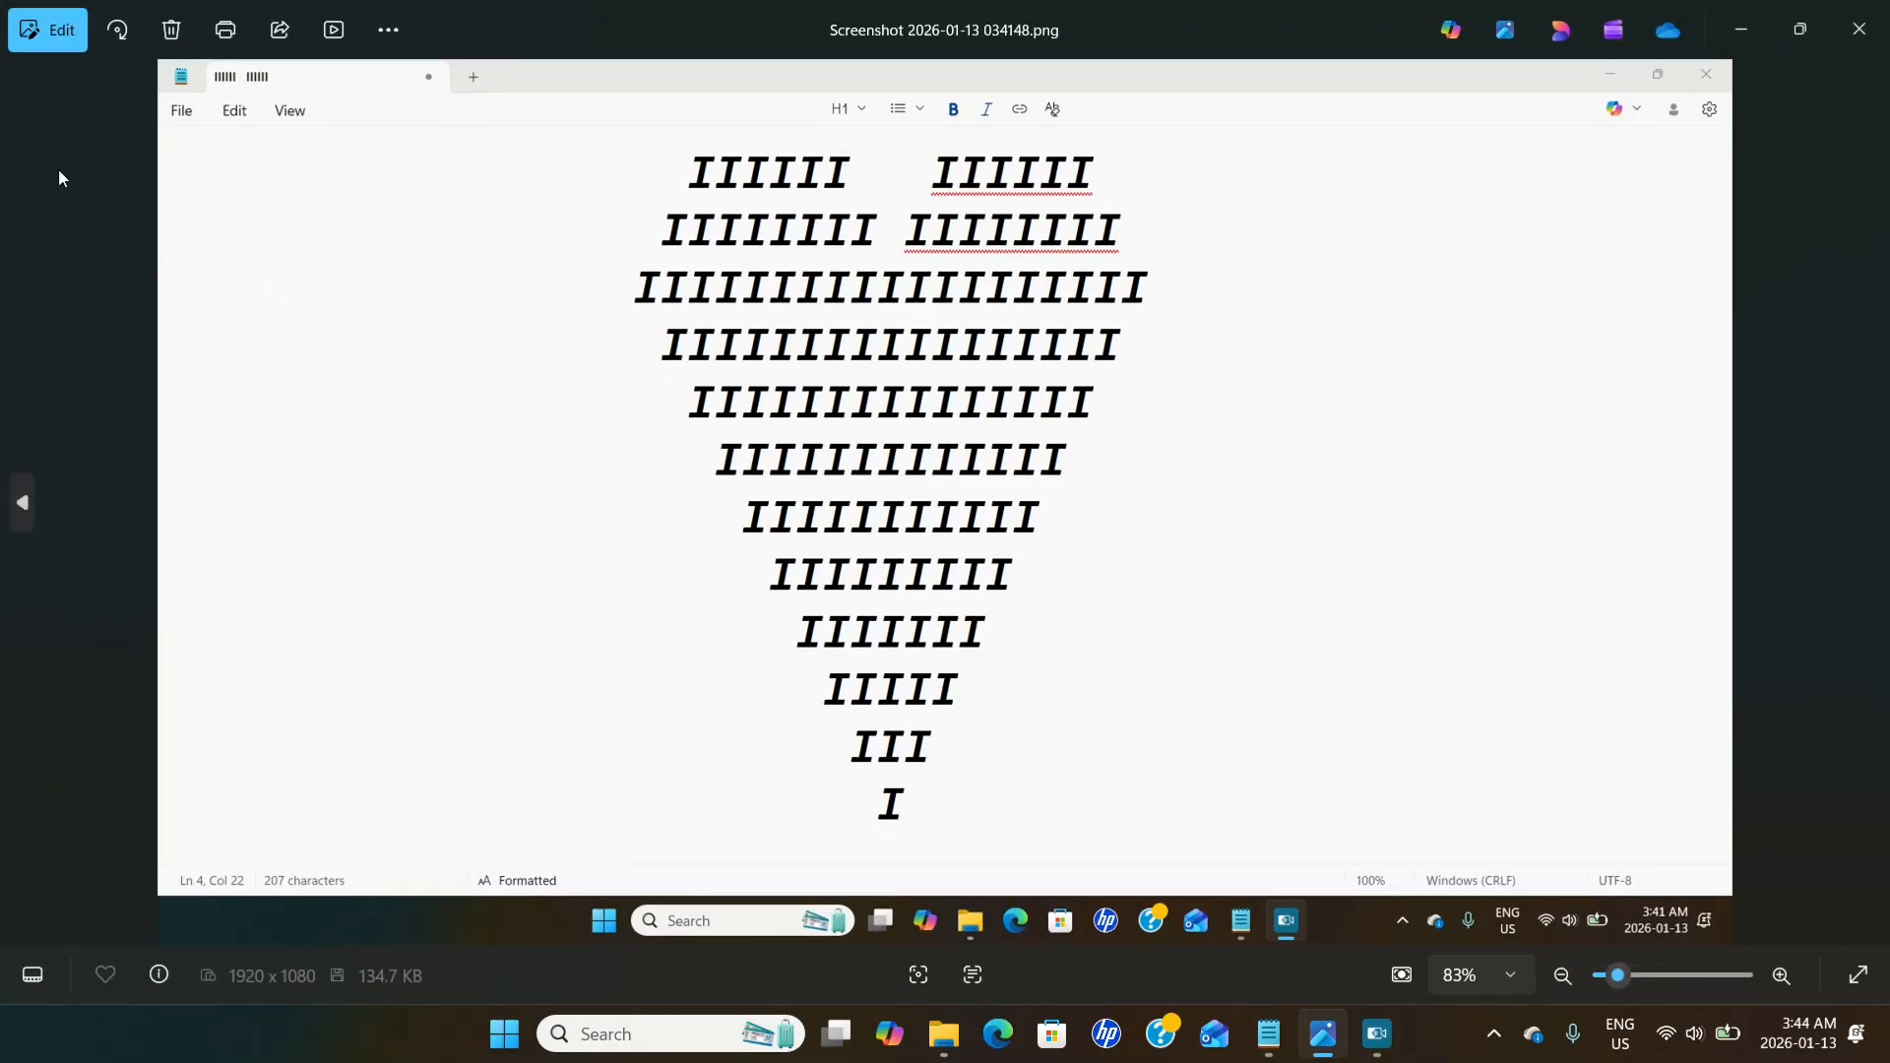
Crop the screenshot on all four sides to just the heart, about 765 x 874 pixels.
{"action": "left_click", "coordinate": [53, 37]}
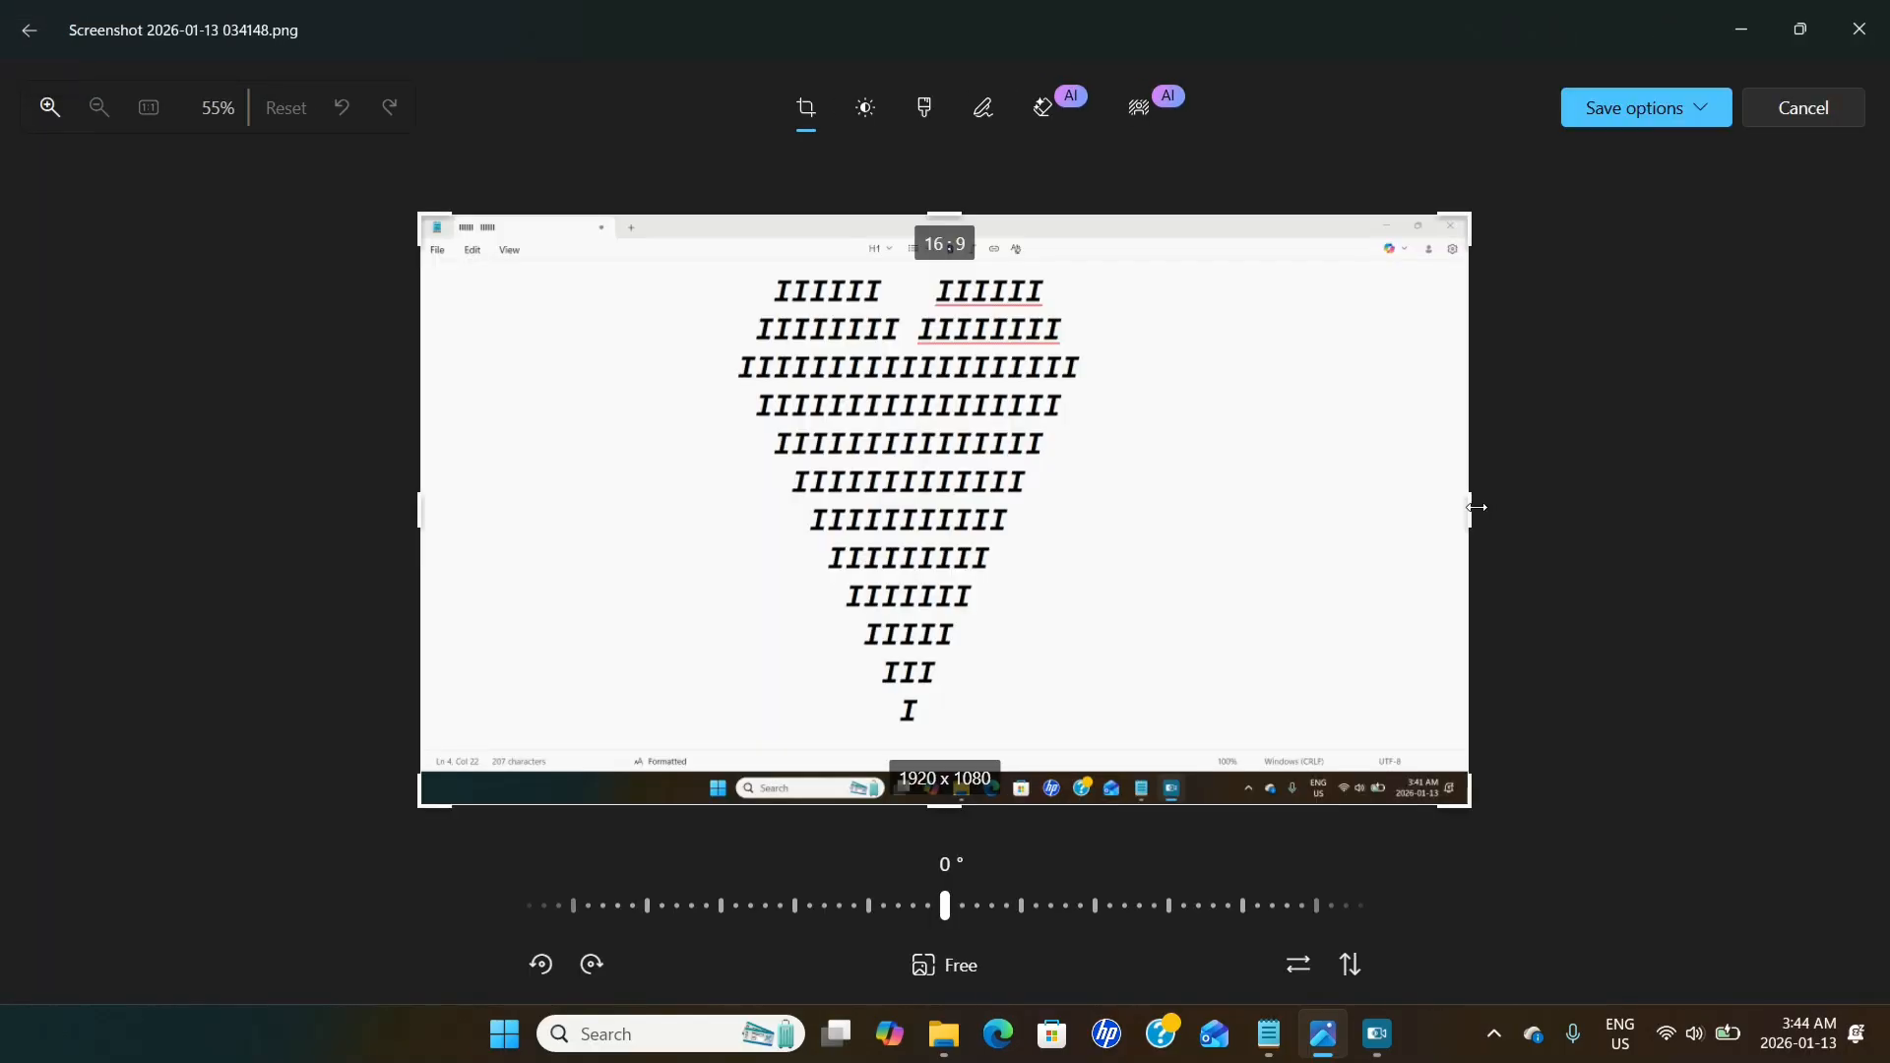
{"action": "left_click_drag", "start_coordinate": [1473, 512], "coordinate": [1116, 509]}
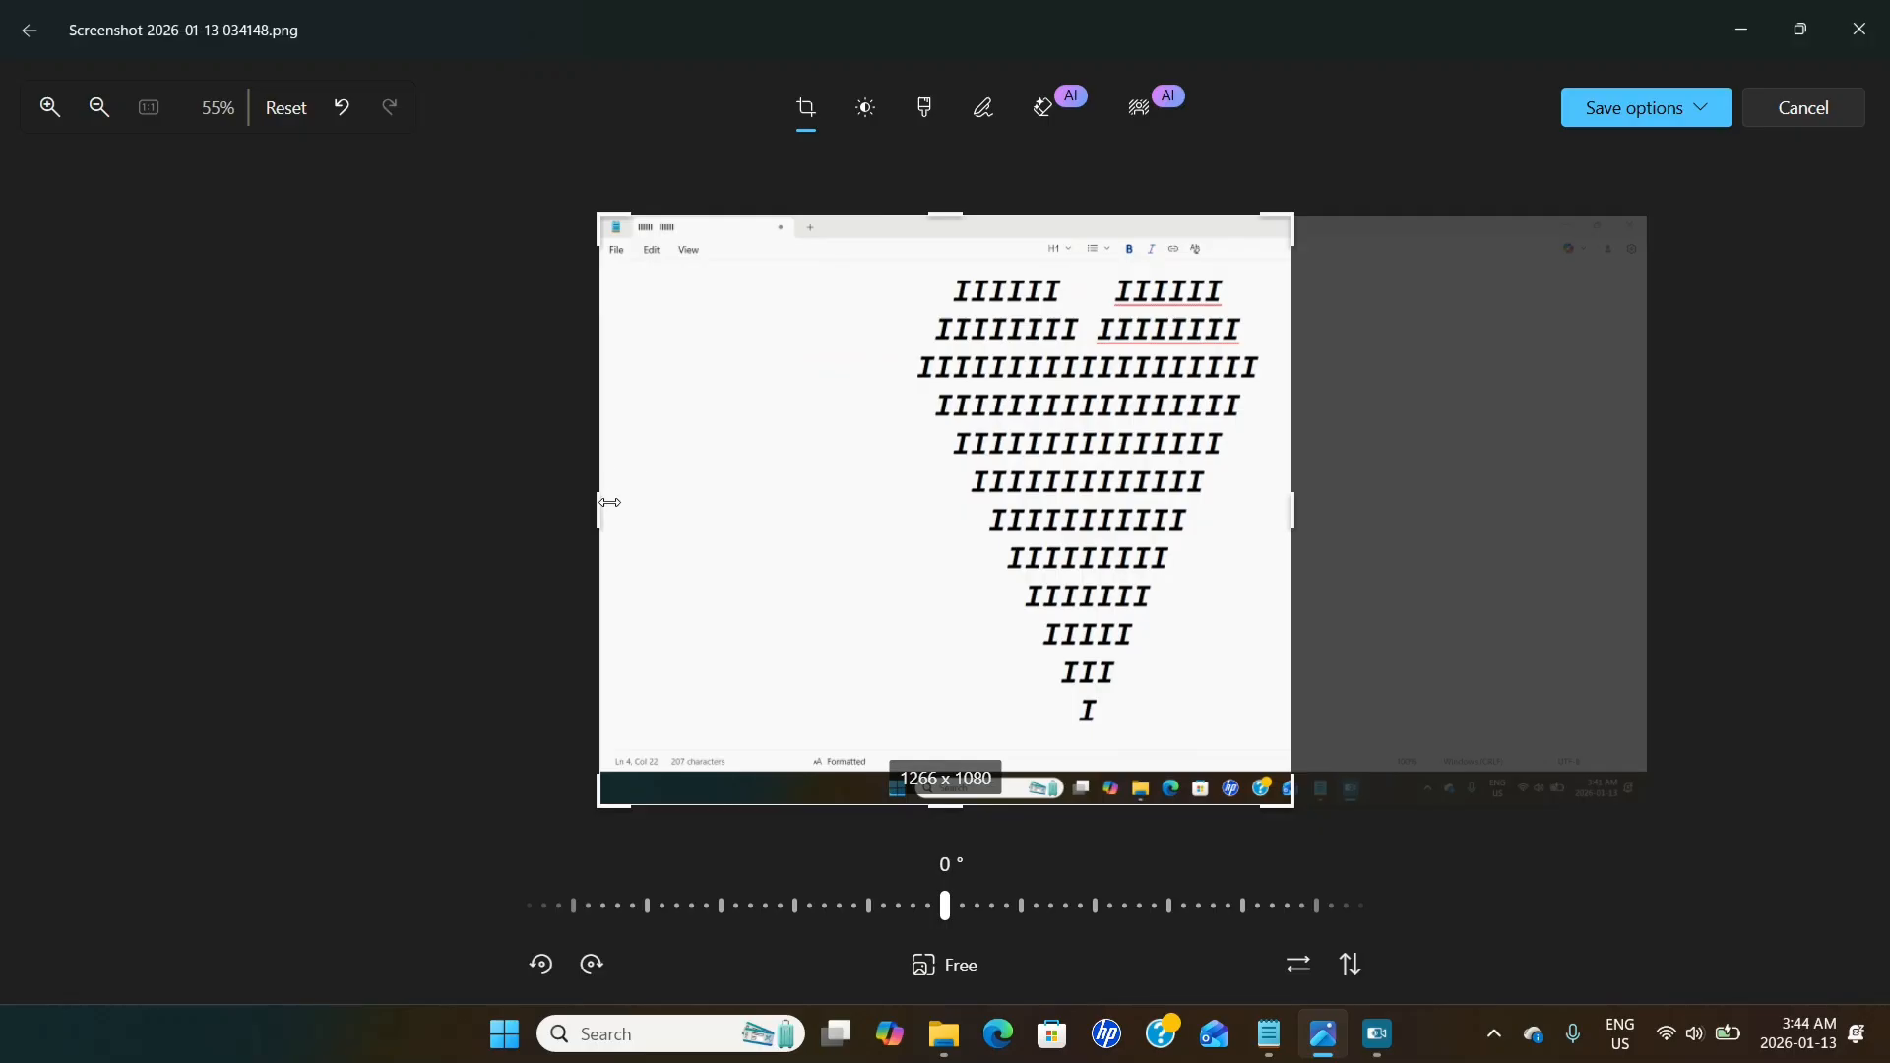
{"action": "left_click_drag", "start_coordinate": [597, 504], "coordinate": [868, 472]}
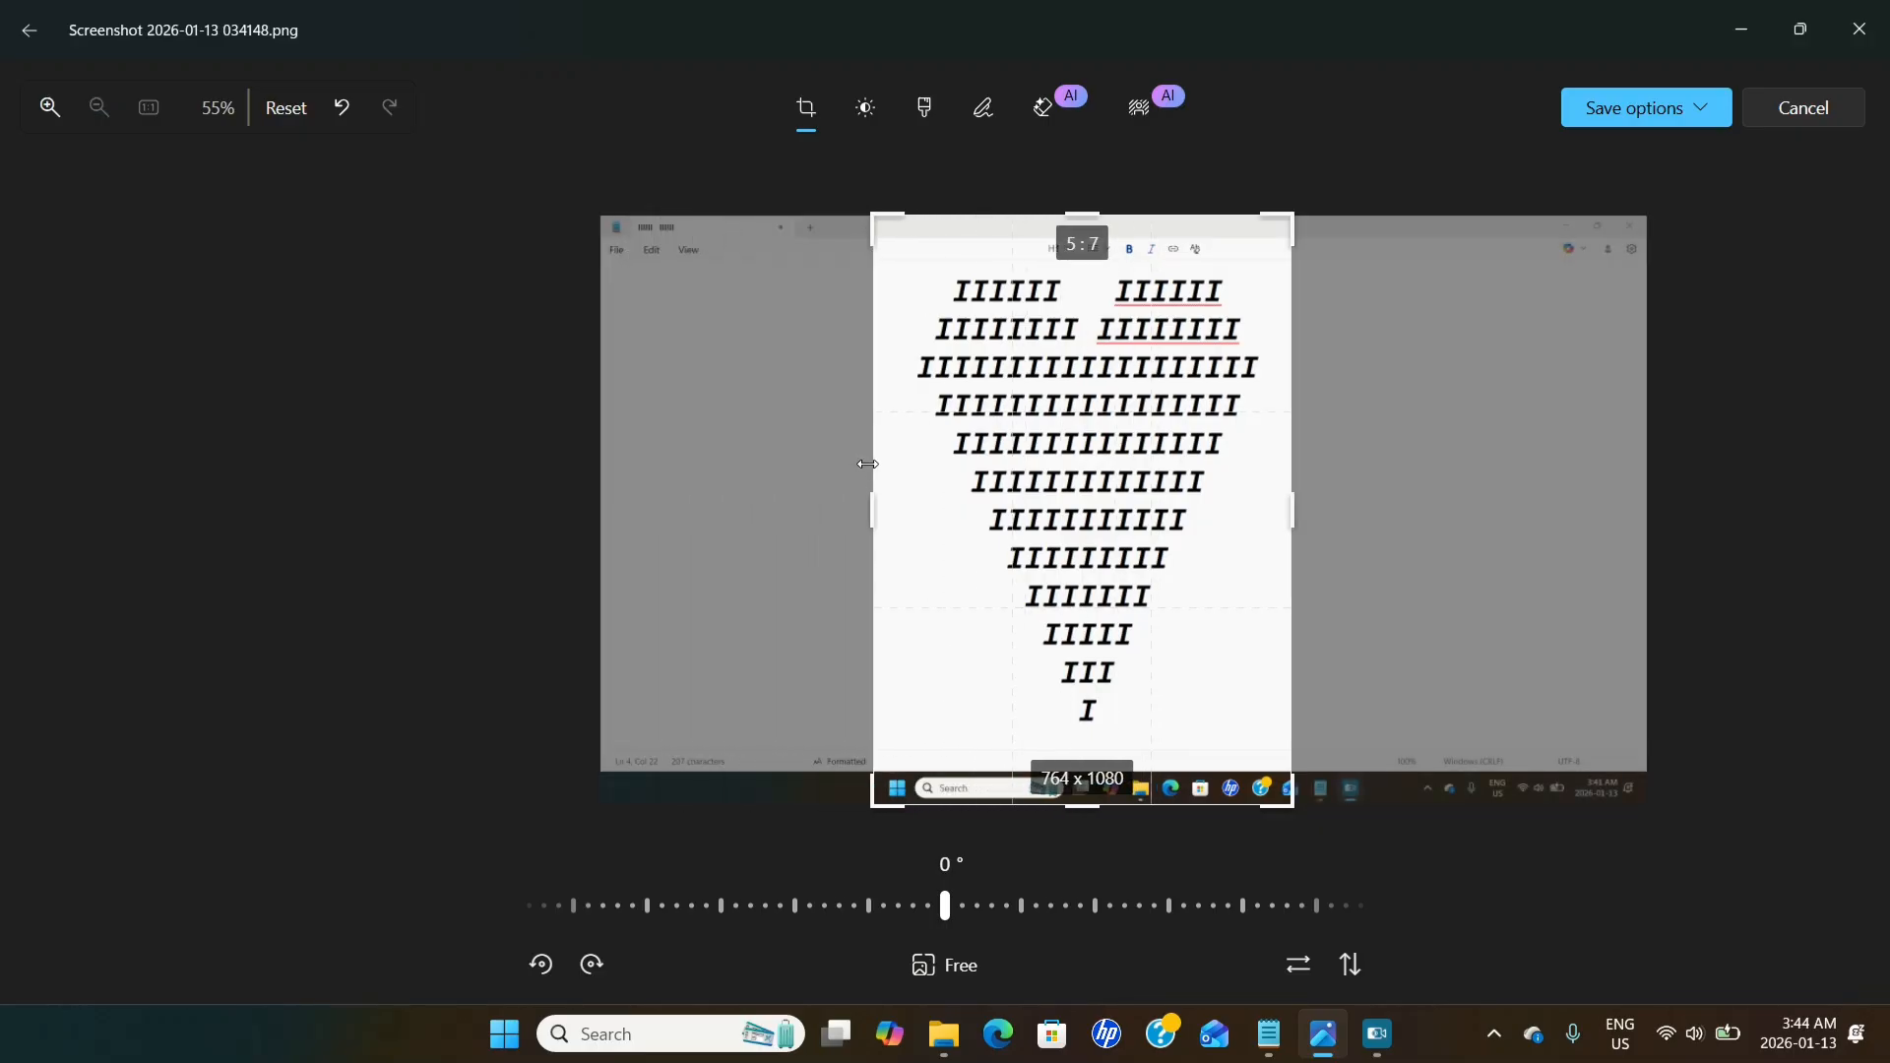
{"action": "left_click_drag", "start_coordinate": [1135, 807], "coordinate": [1134, 736]}
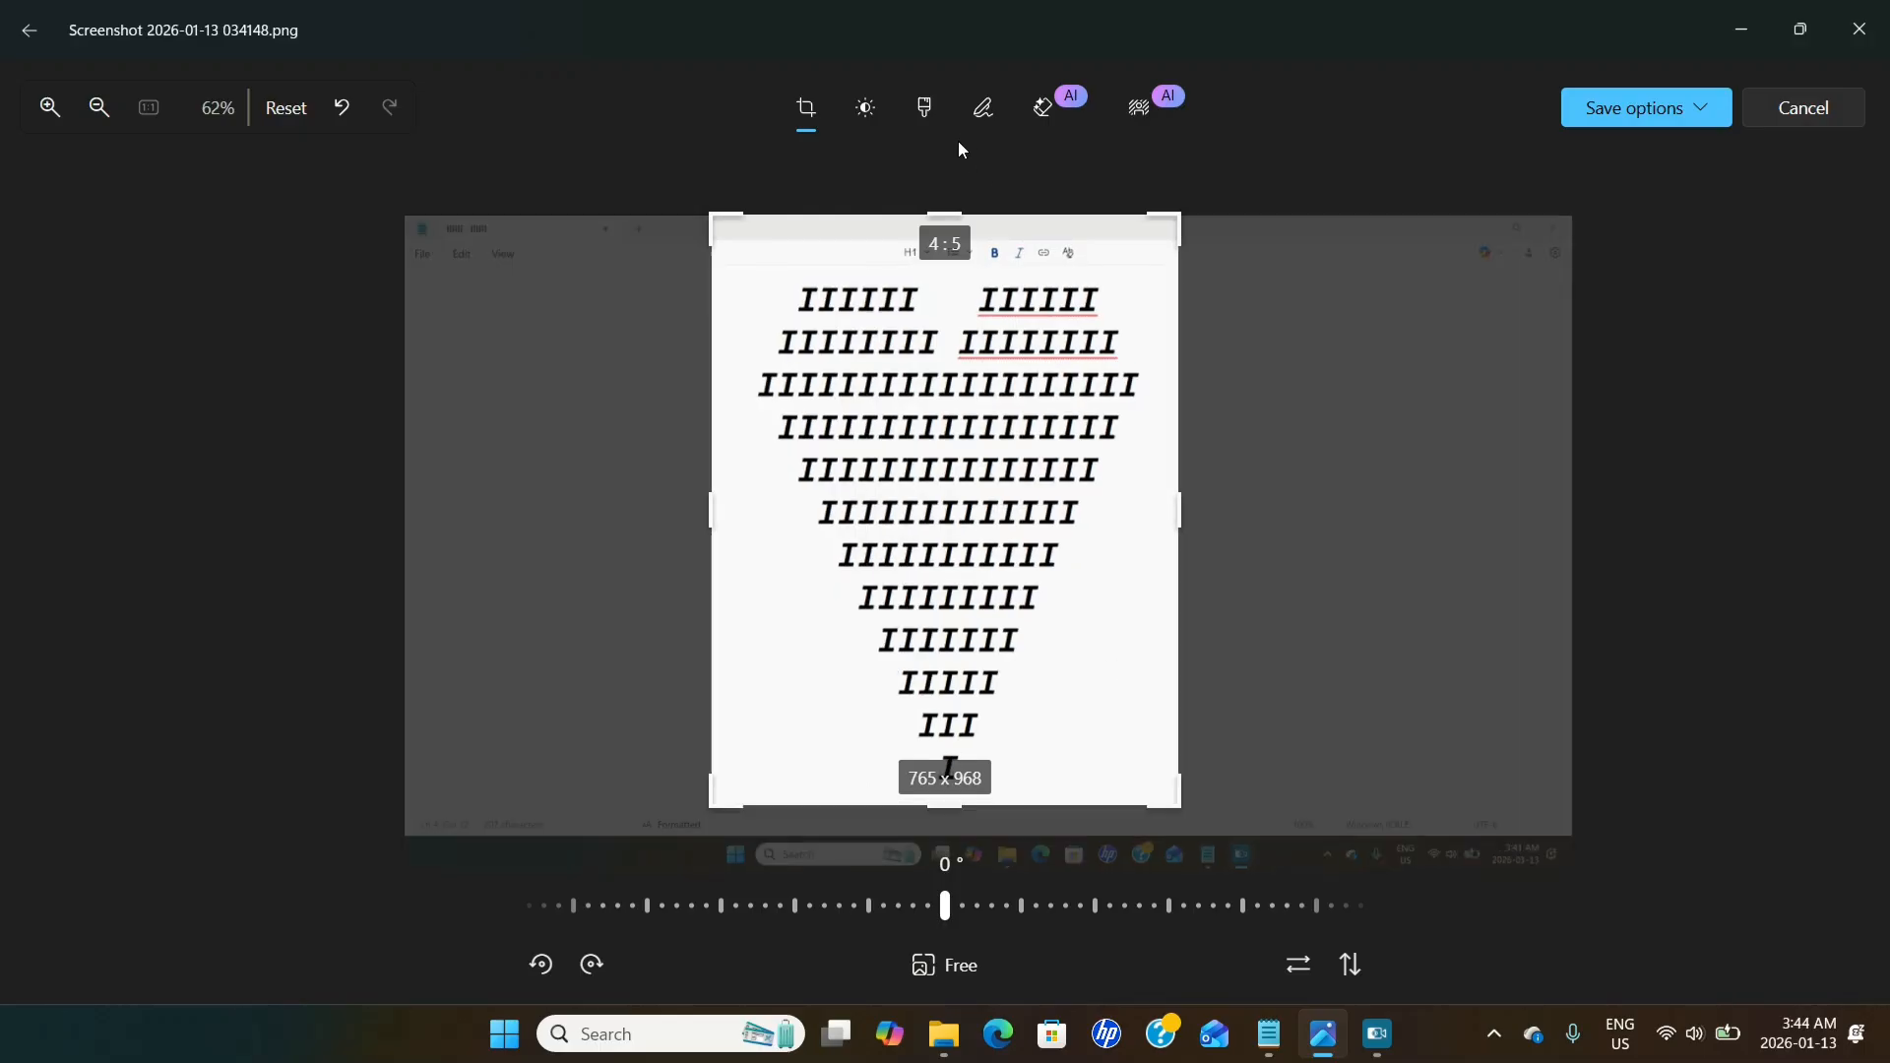
{"action": "left_click_drag", "start_coordinate": [962, 214], "coordinate": [979, 271]}
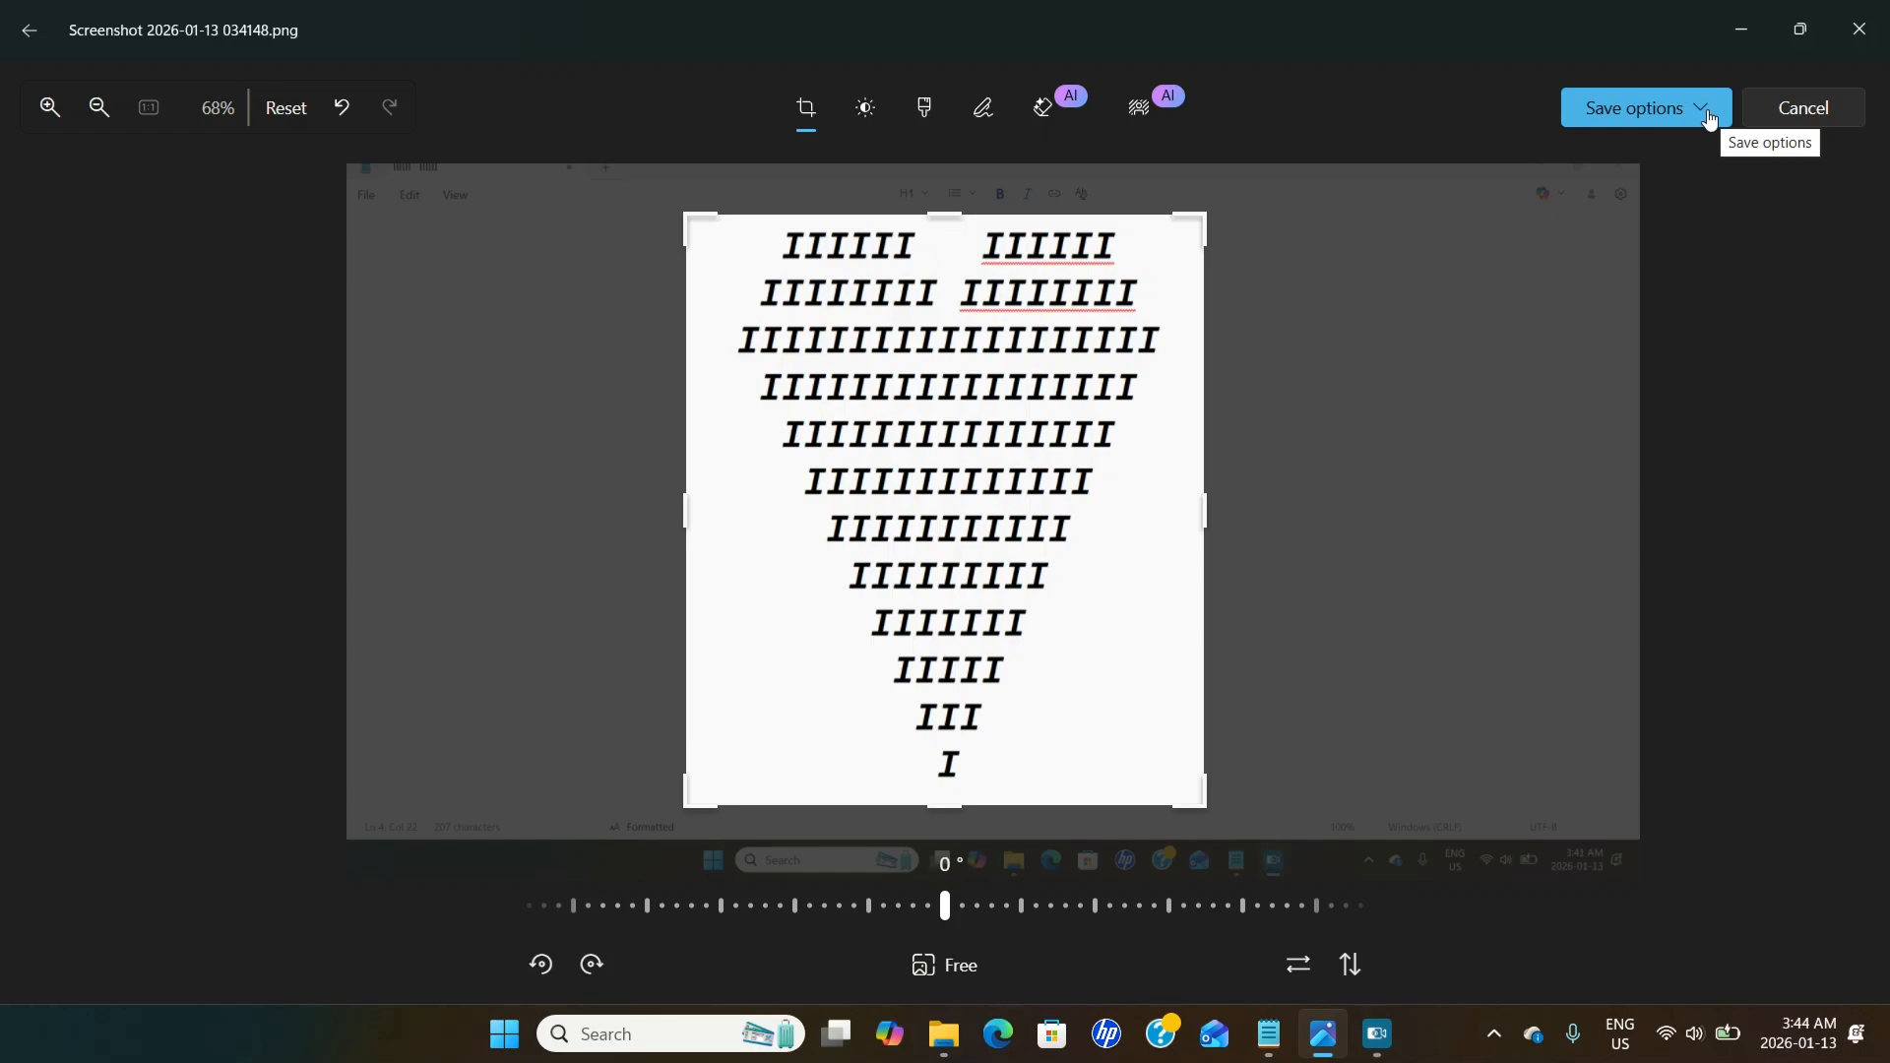
Save the cropped image over the original screenshot, and close the image viewer and the Screenshots folder window.
{"action": "left_click", "coordinate": [1709, 119]}
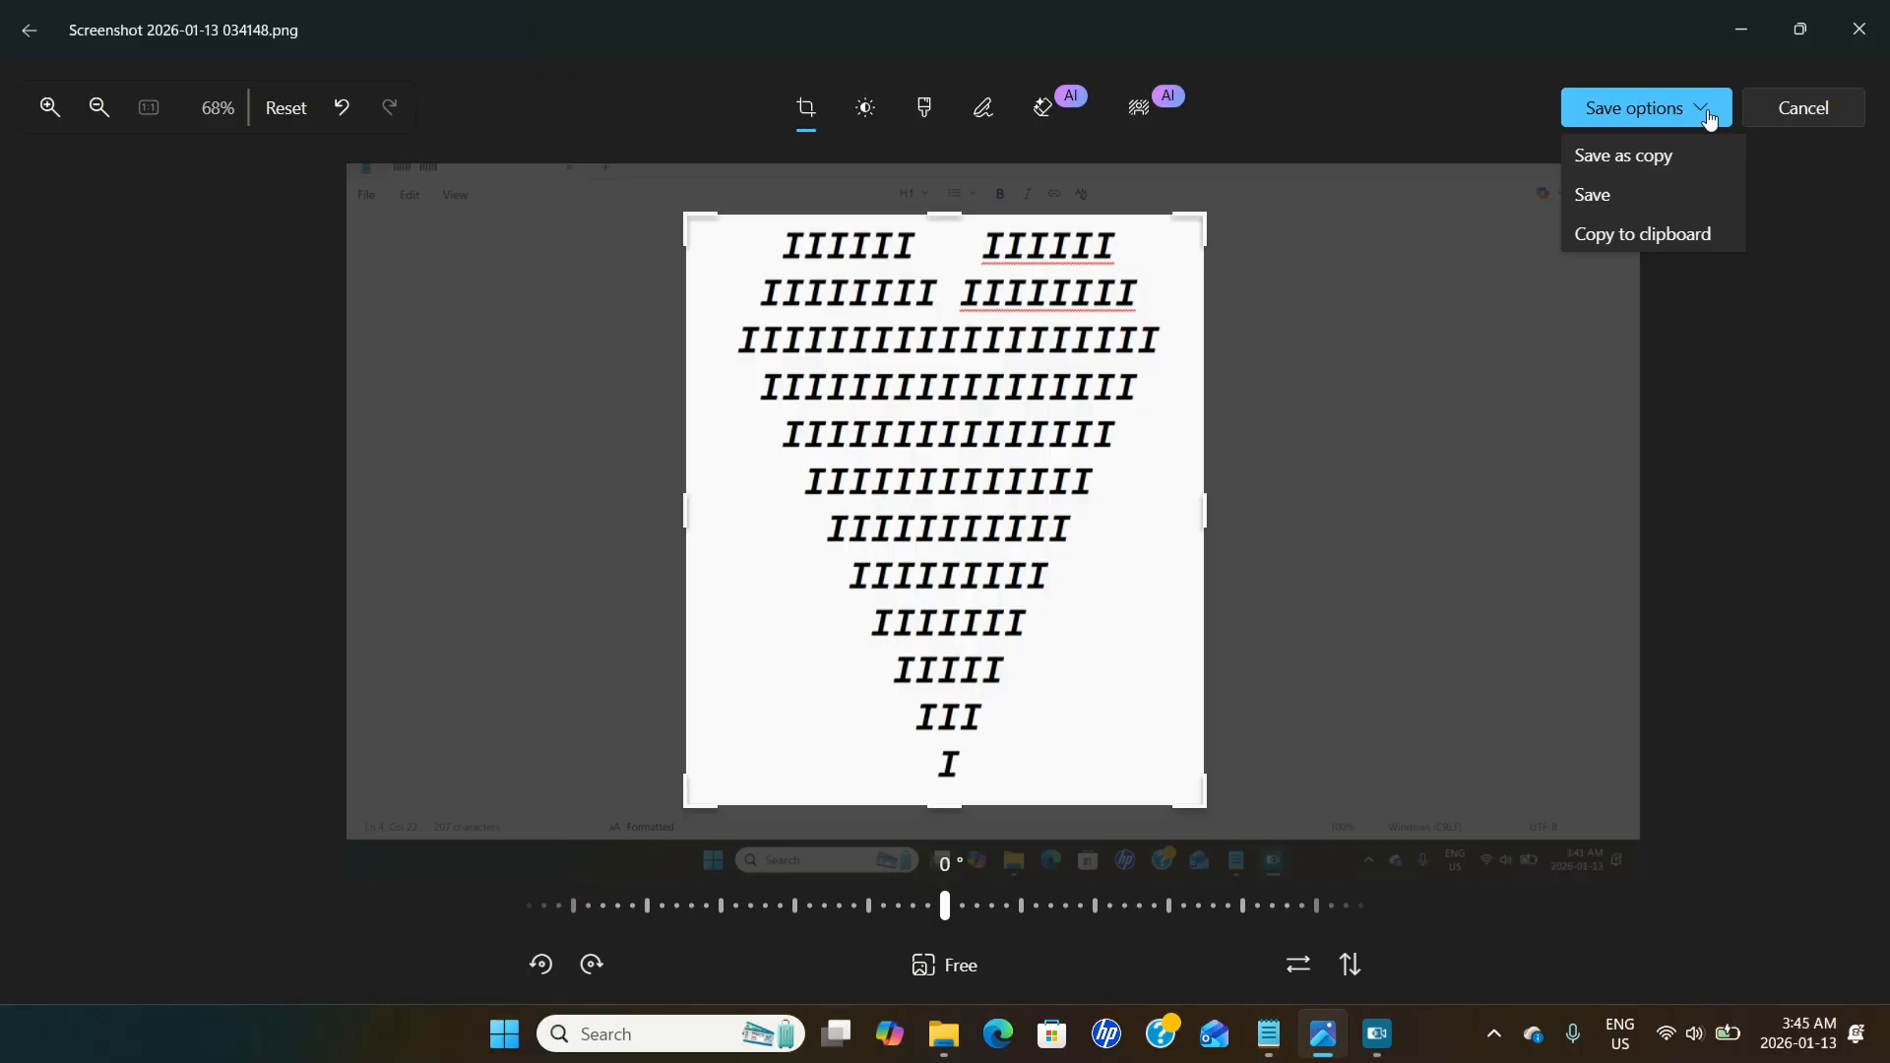
{"action": "left_click", "coordinate": [1596, 197]}
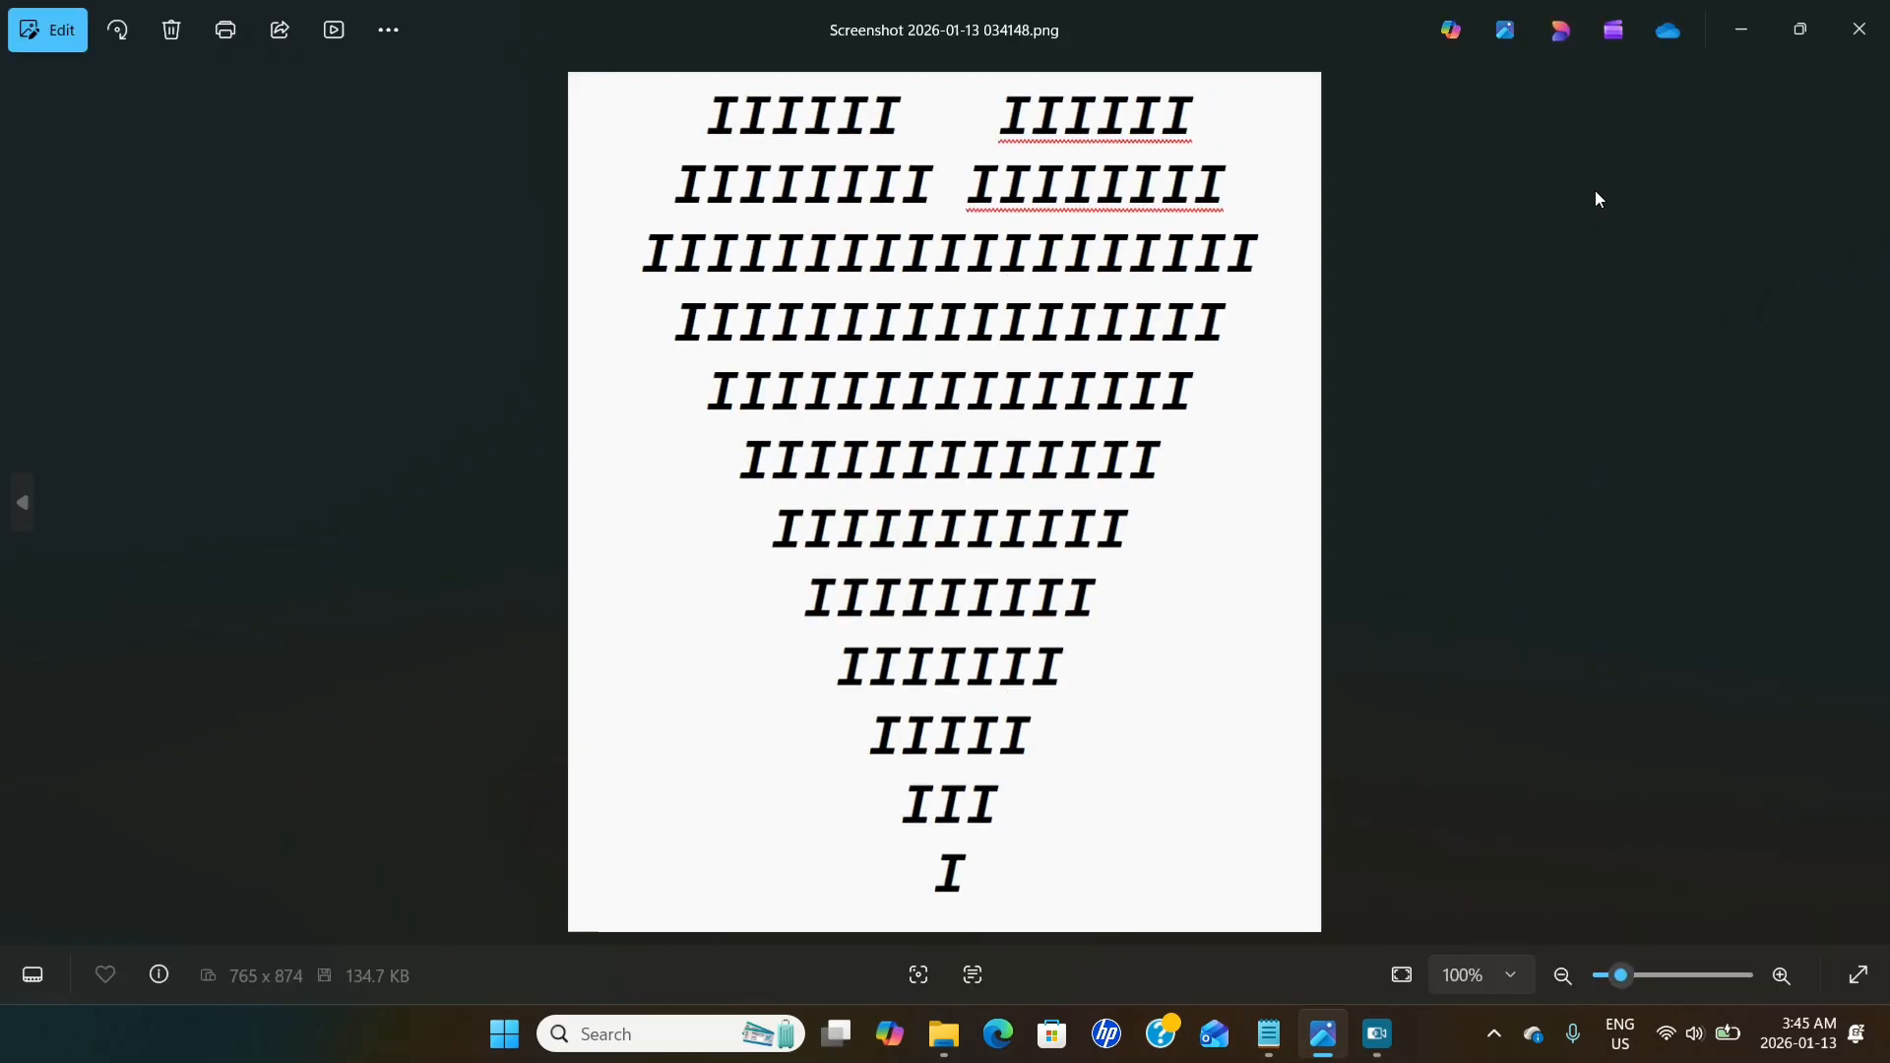
{"action": "left_click", "coordinate": [1868, 45]}
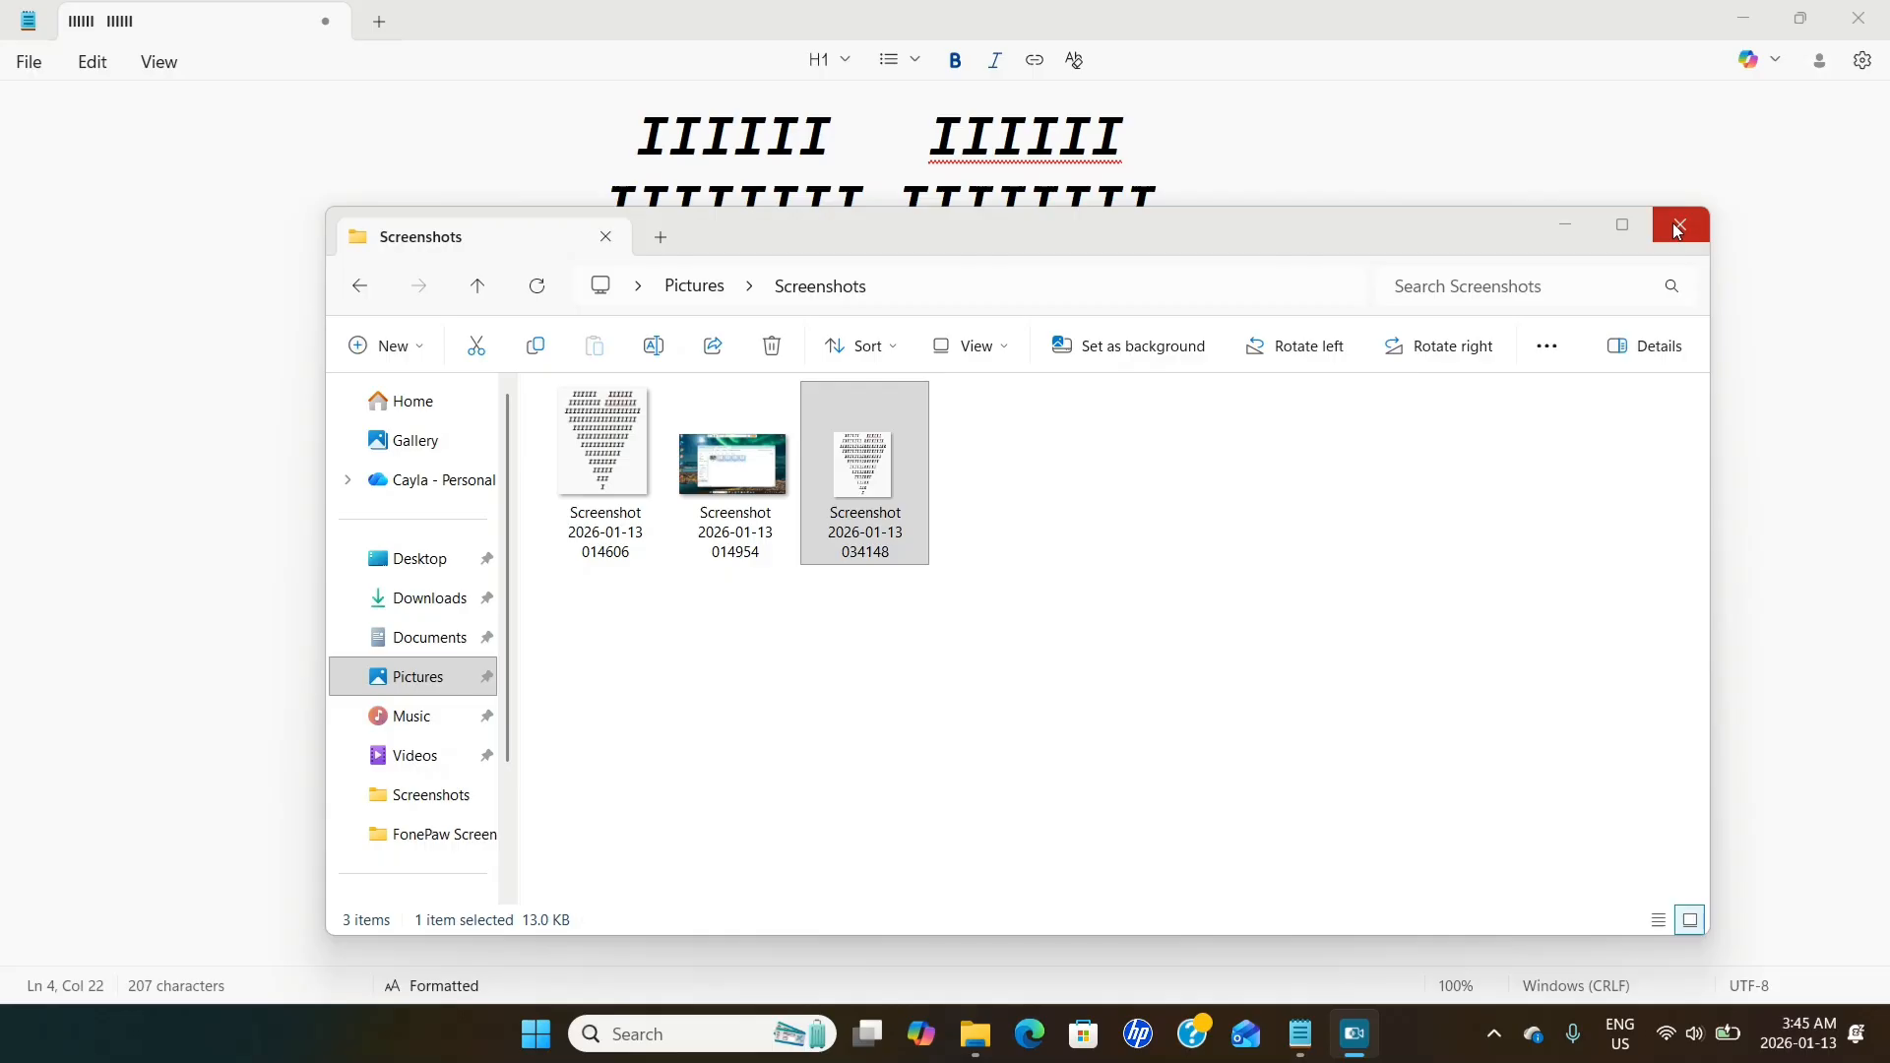
{"action": "left_click", "coordinate": [1678, 227]}
Remove the bold and italic formatting from the entire heart in the unsaved document.
{"action": "left_click_drag", "start_coordinate": [895, 895], "coordinate": [613, 101]}
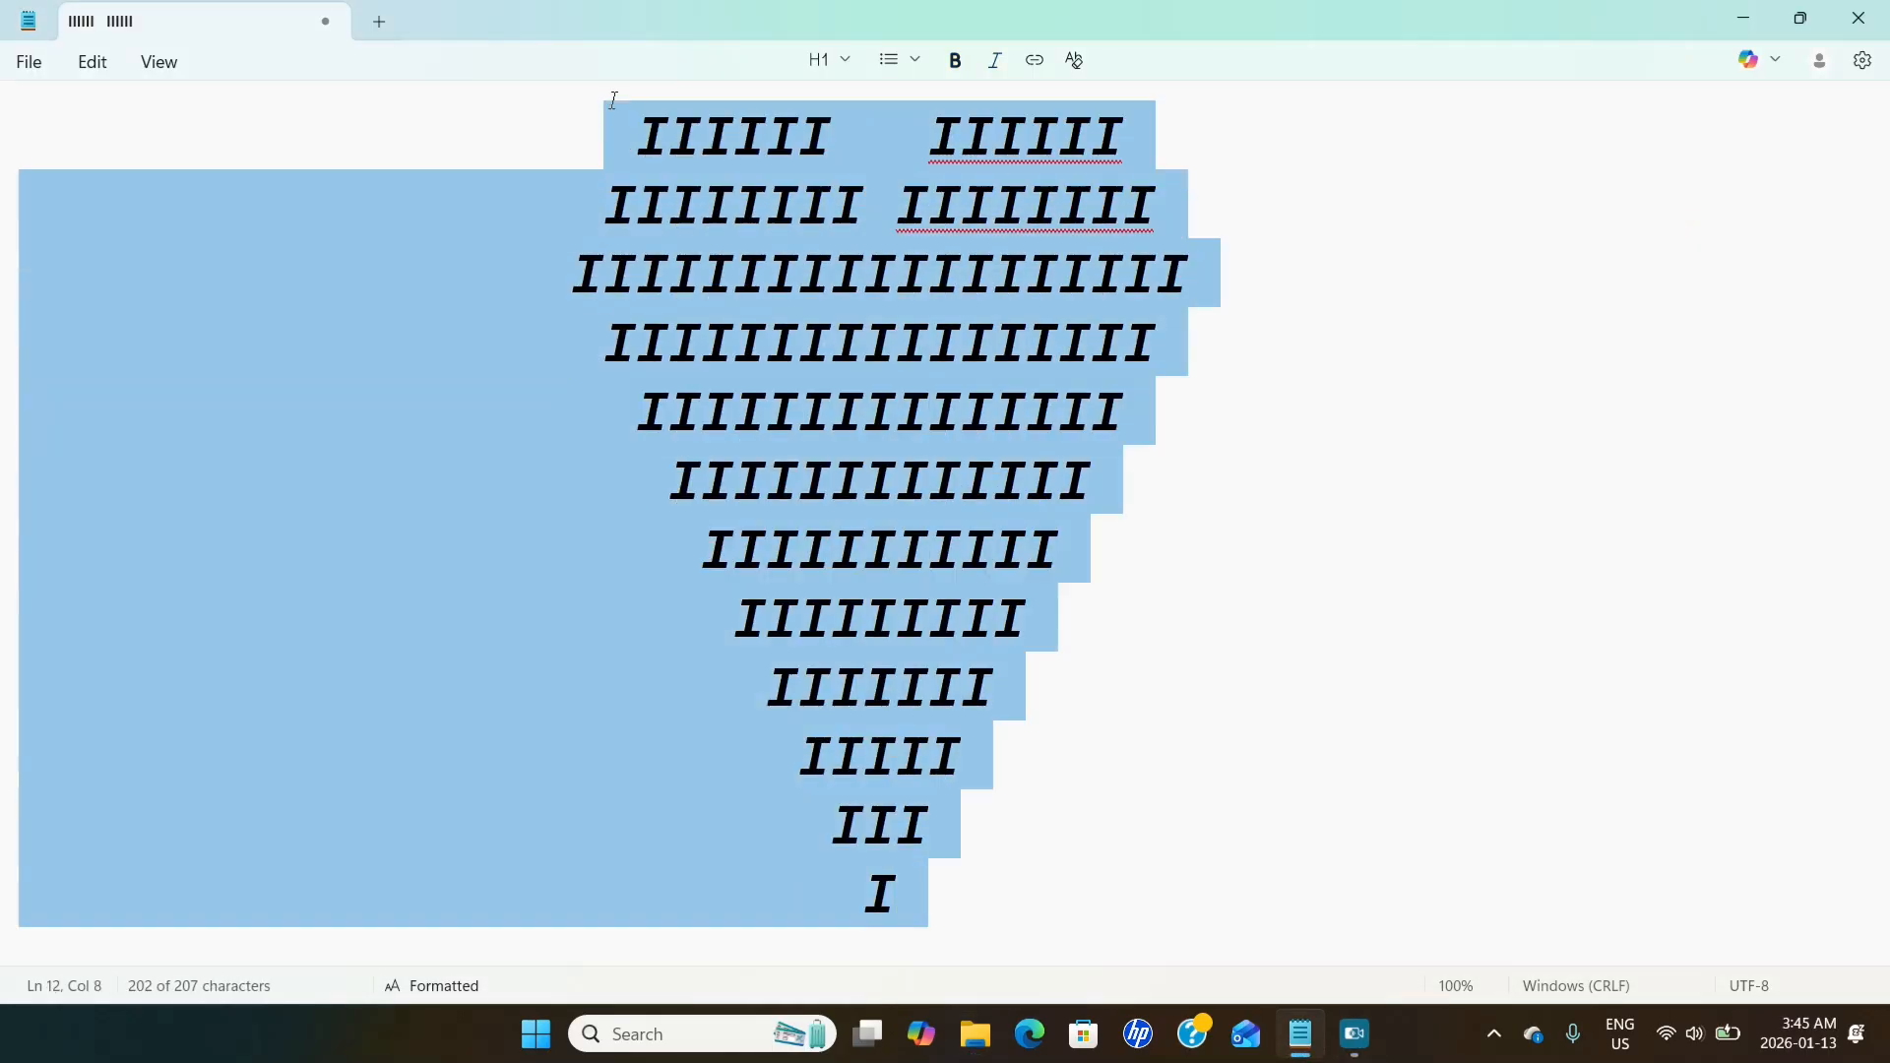
{"action": "left_click", "coordinate": [956, 67]}
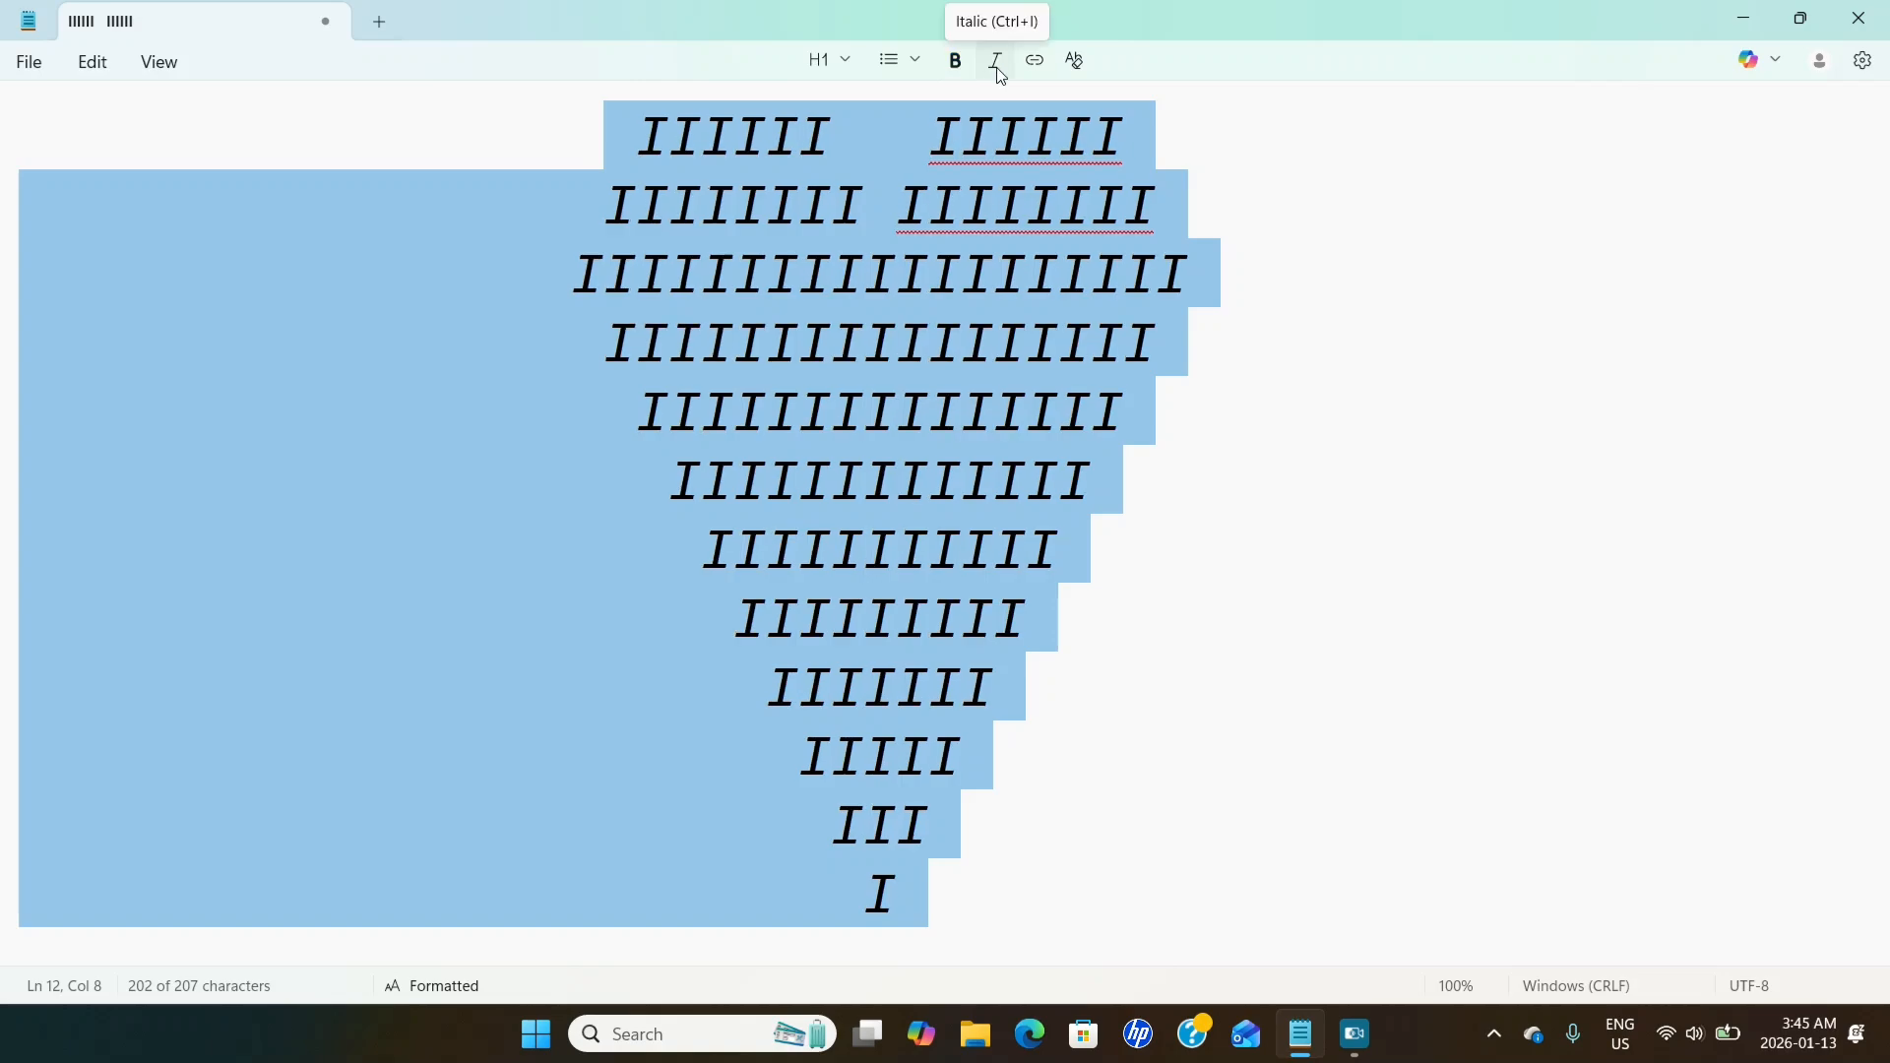
{"action": "left_click", "coordinate": [999, 71]}
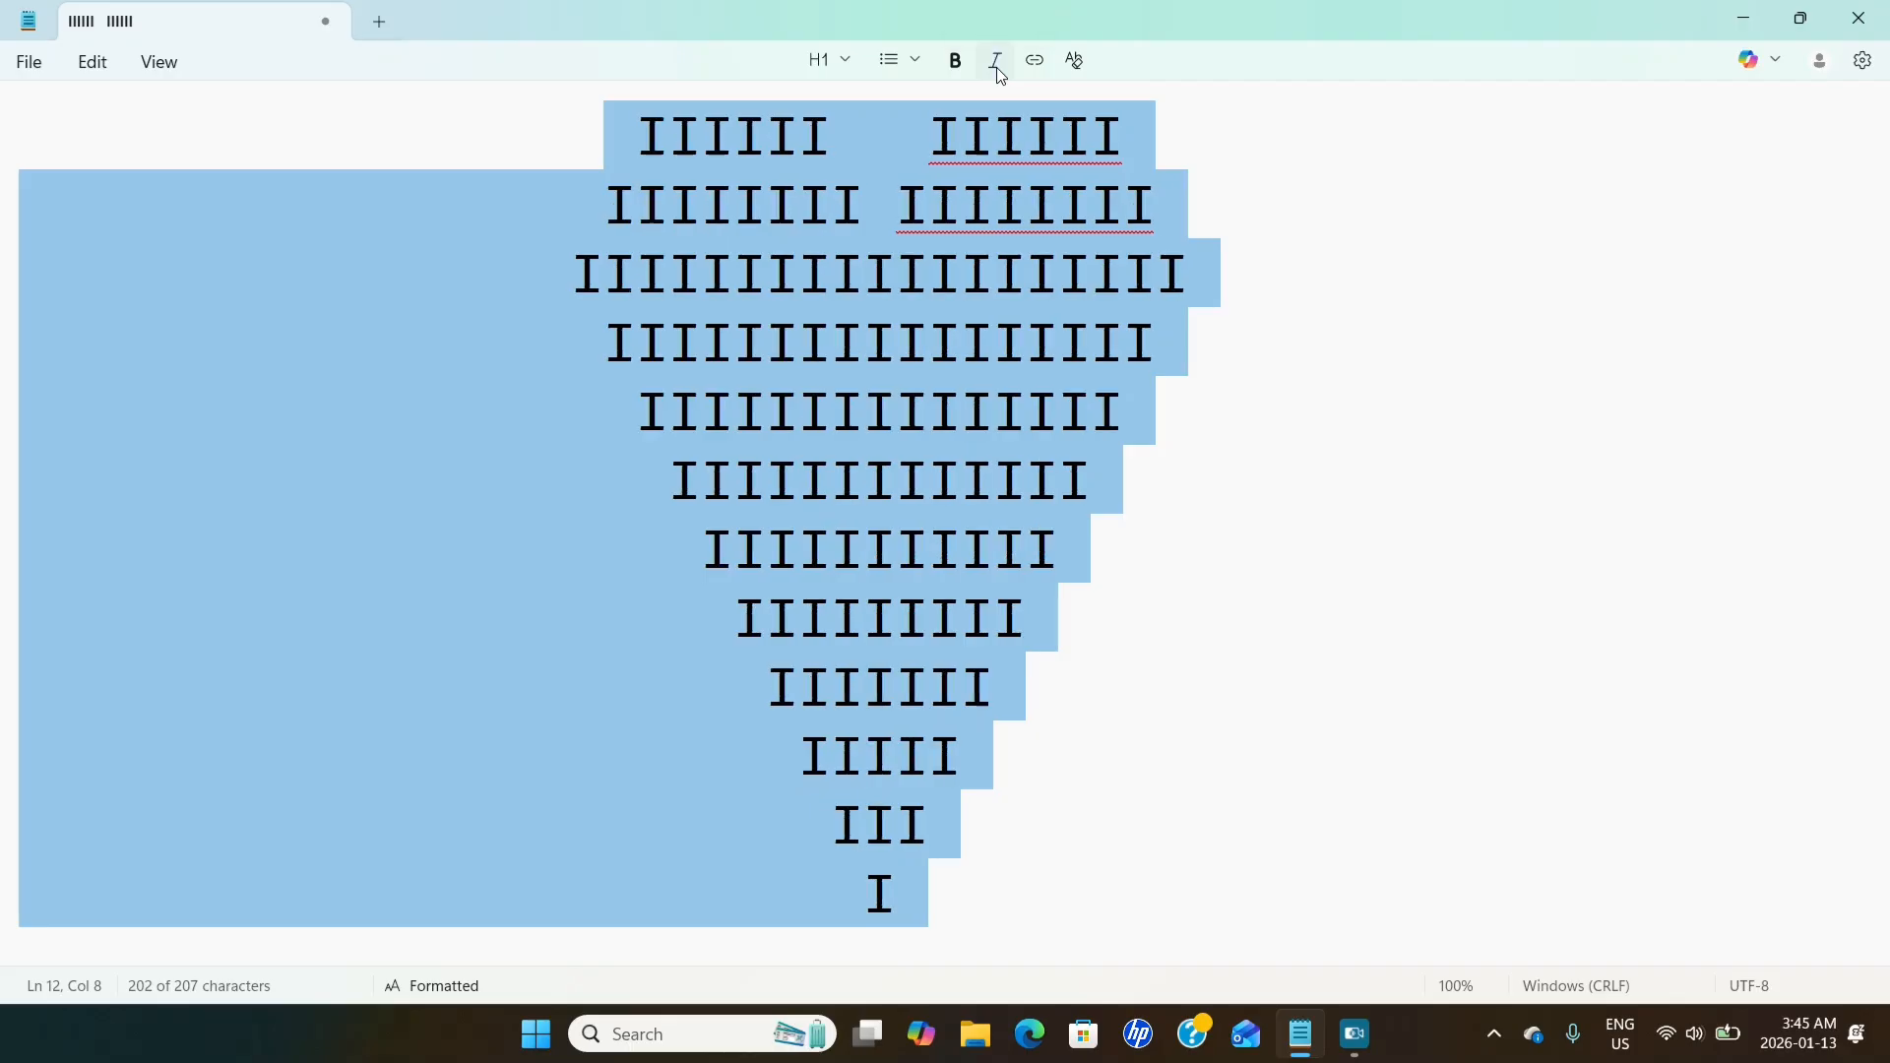
{"action": "left_click", "coordinate": [1484, 462]}
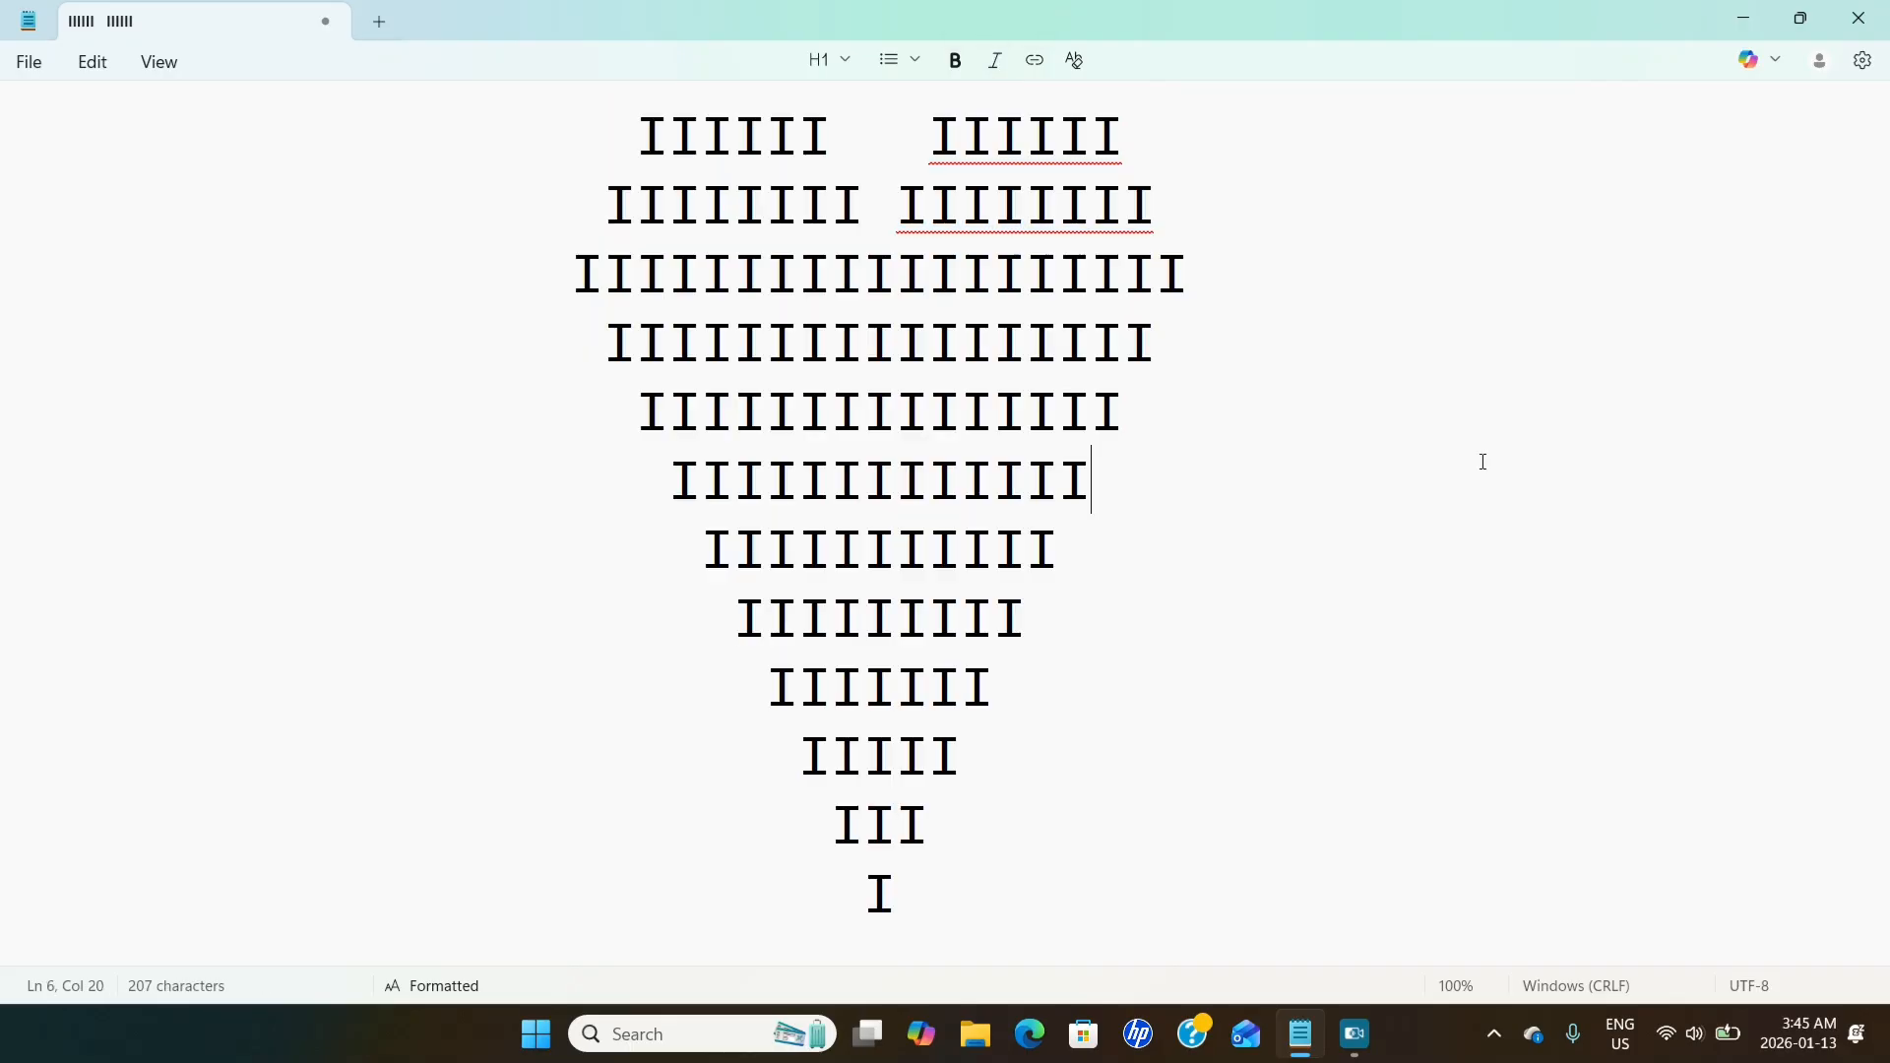
Save the heart as a plain text file named heart 3 in Documents, and close the text editor.
{"action": "left_click", "coordinate": [26, 63]}
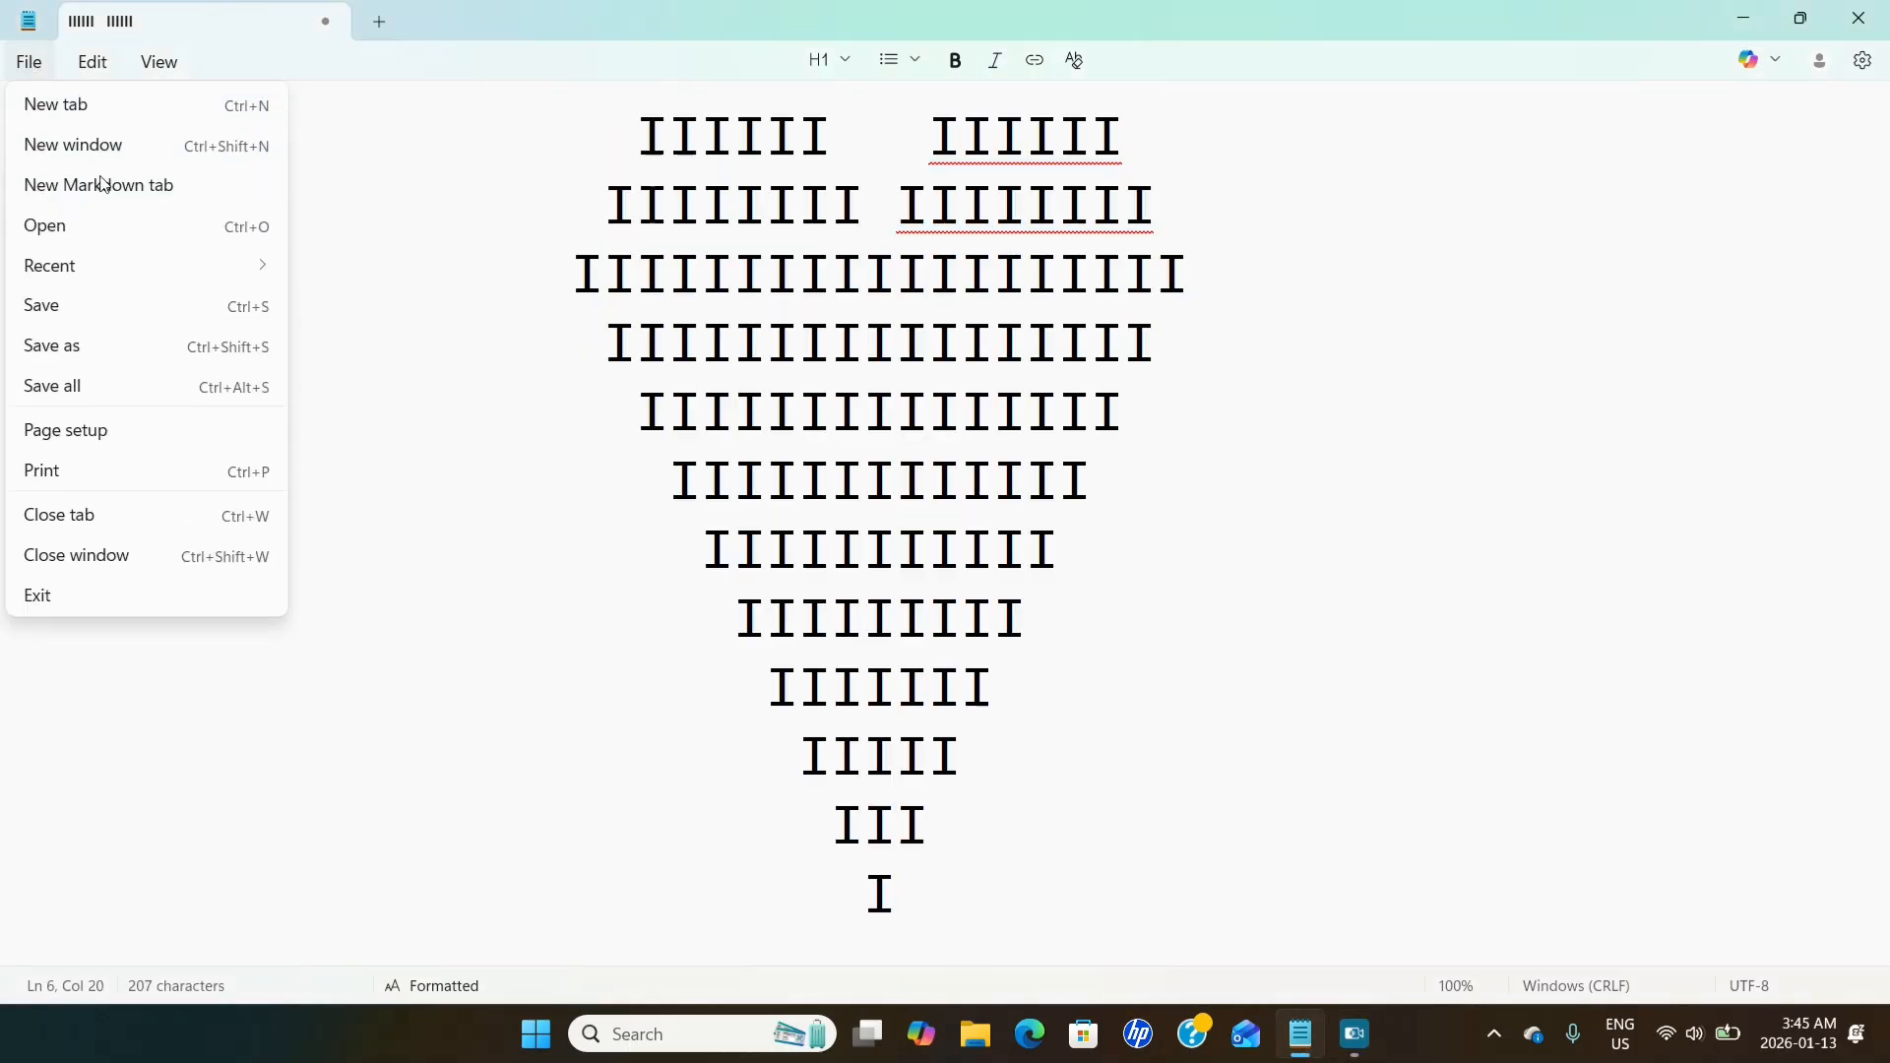
{"action": "left_click", "coordinate": [86, 357]}
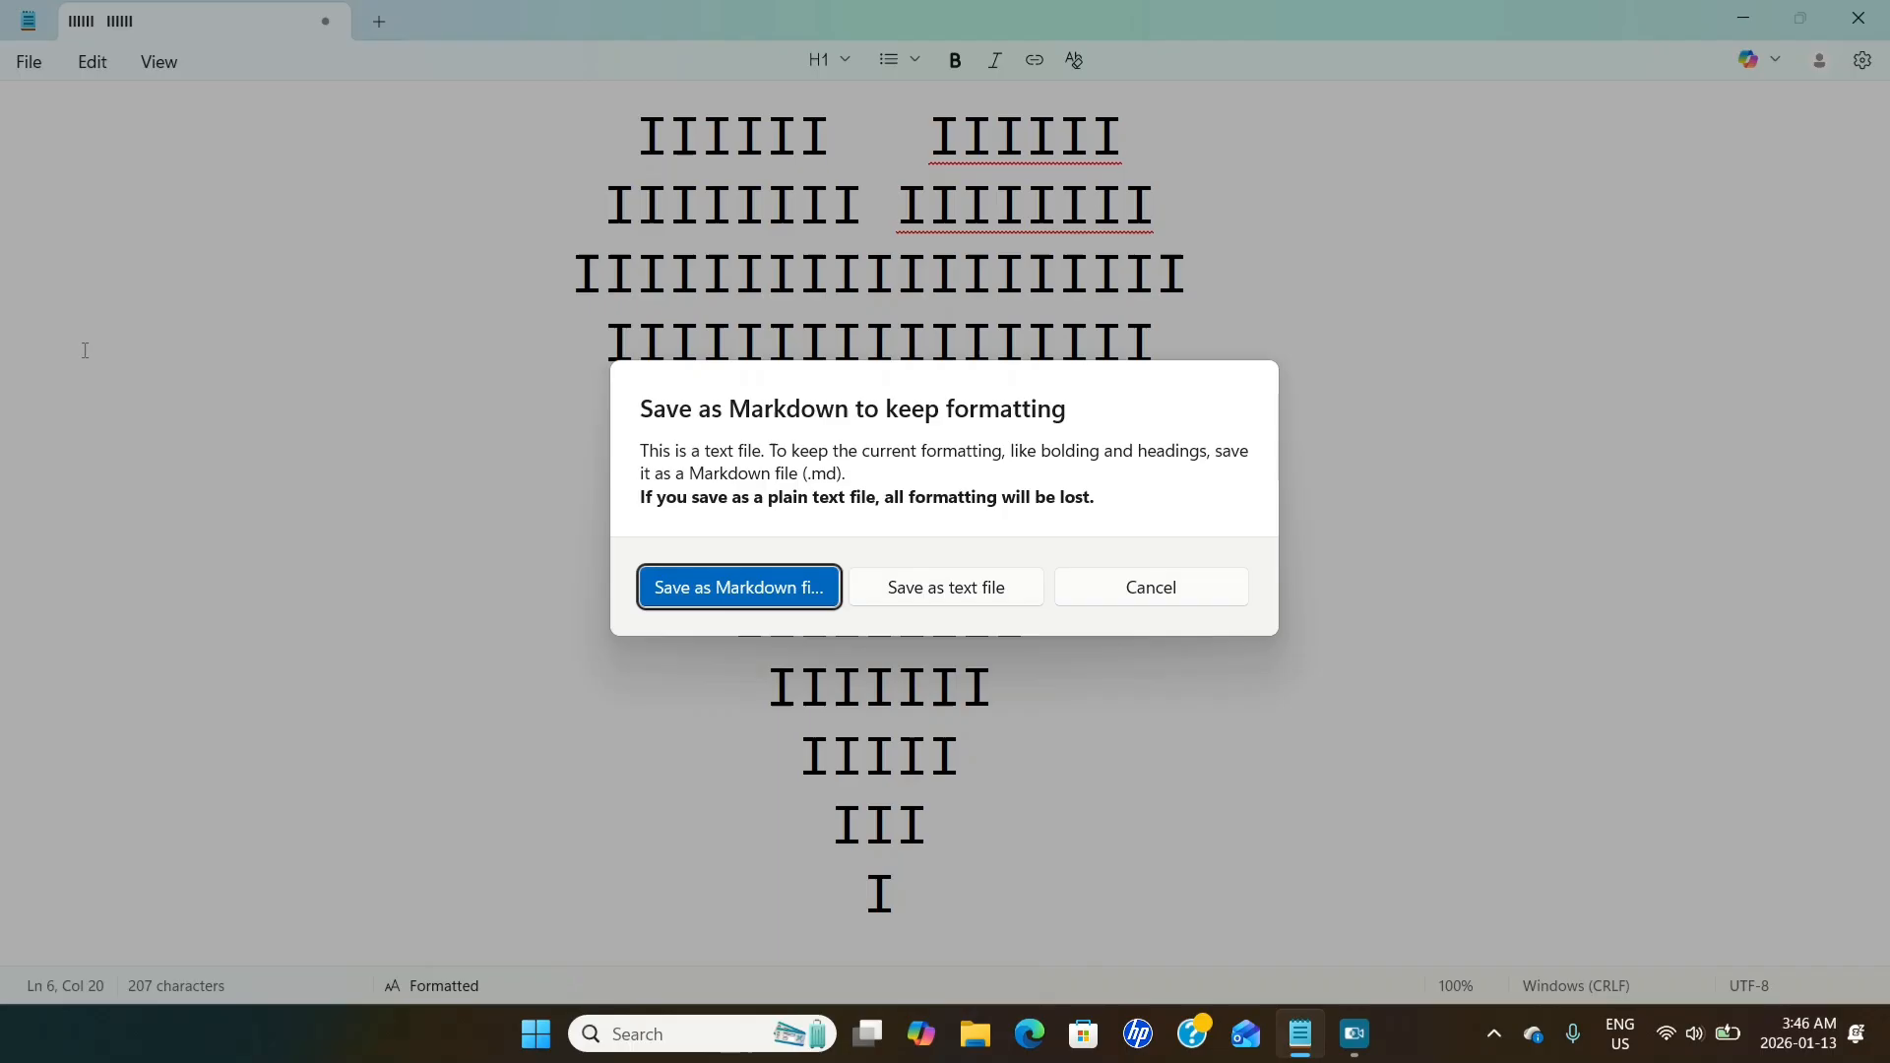
{"action": "left_click", "coordinate": [972, 587]}
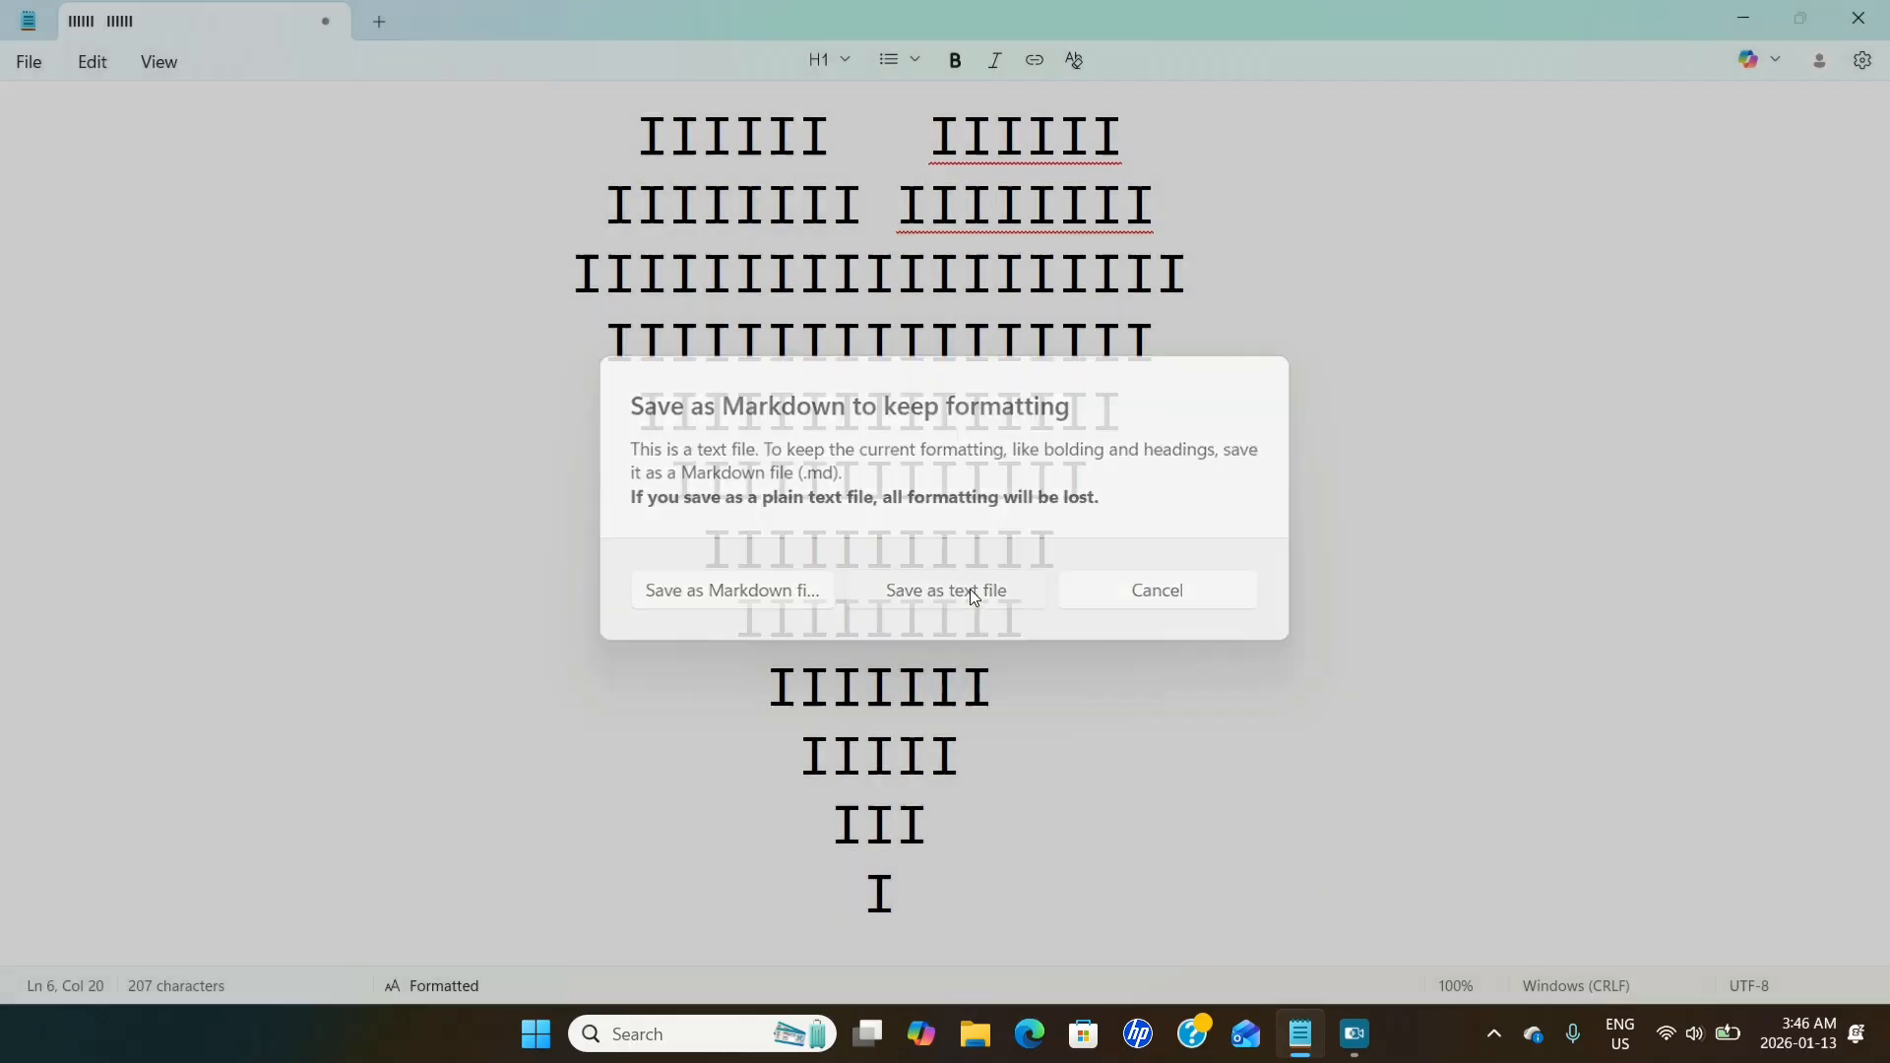
{"action": "key", "text": "BackSpace"}
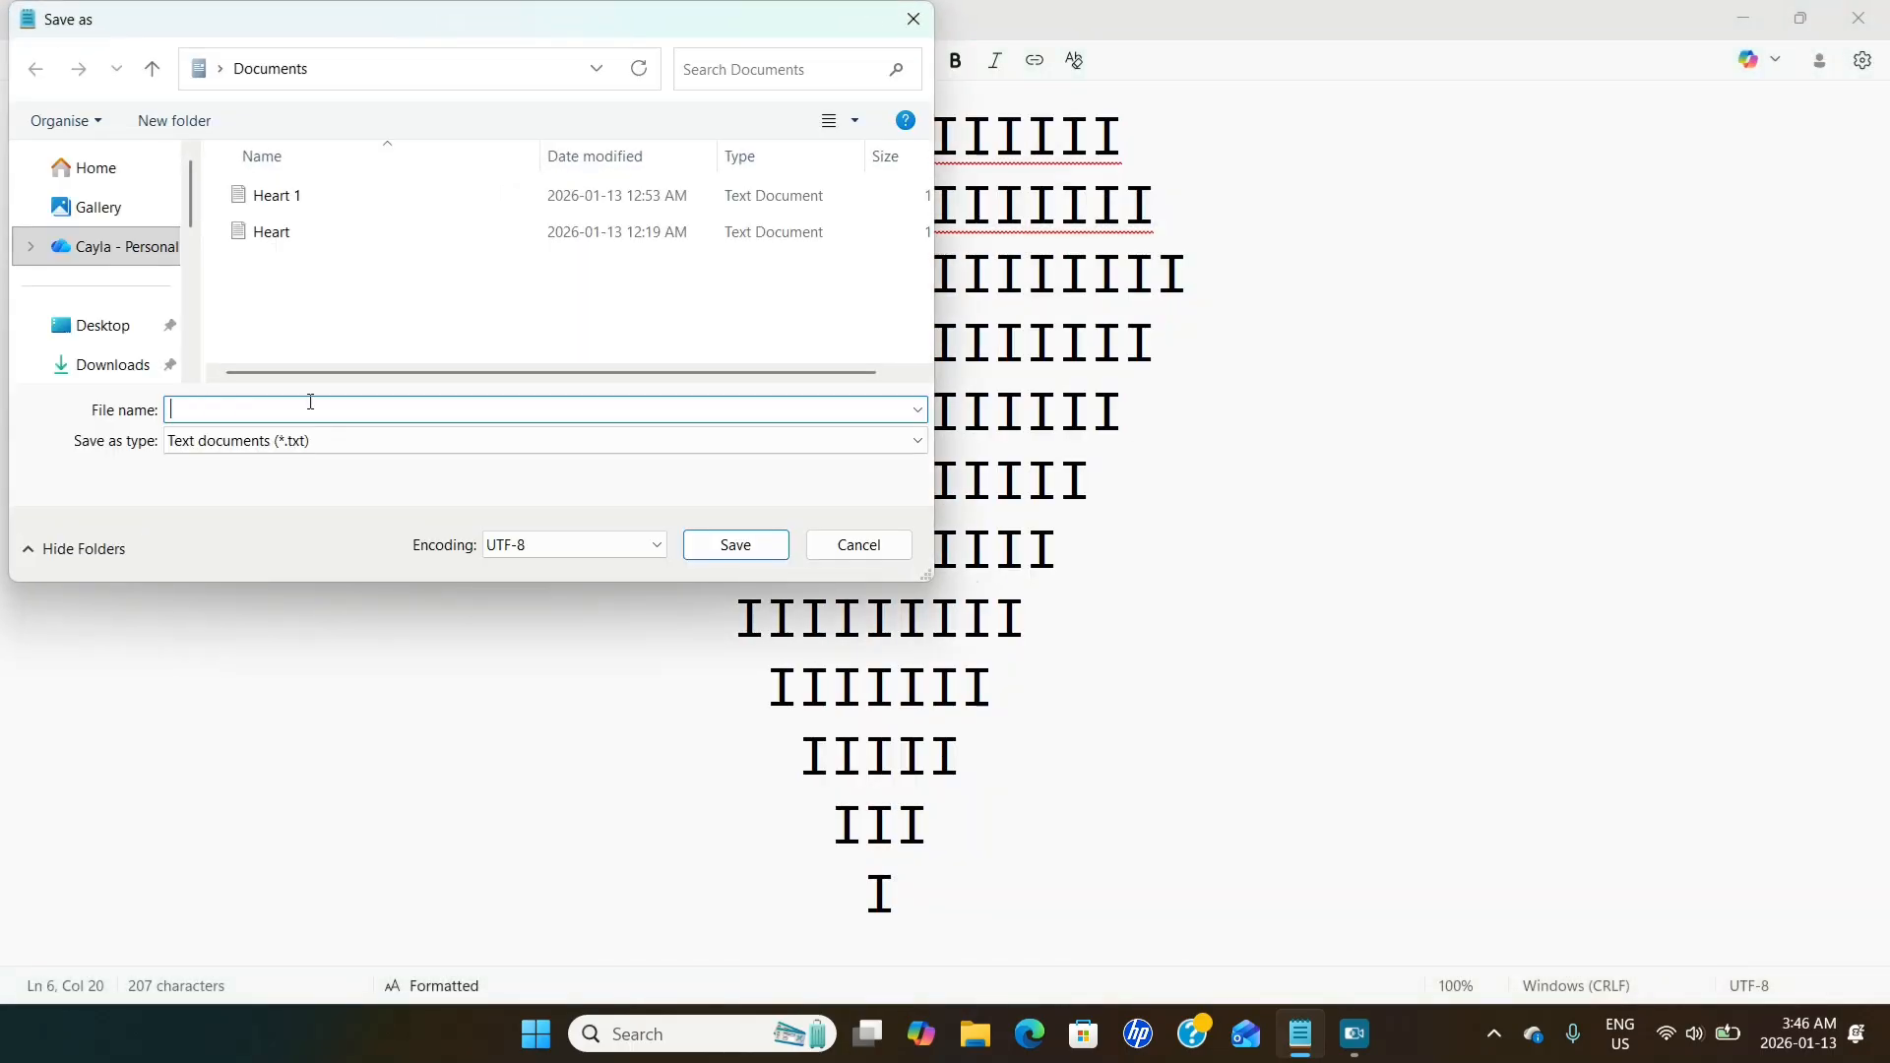
{"action": "type", "text": "heart "}
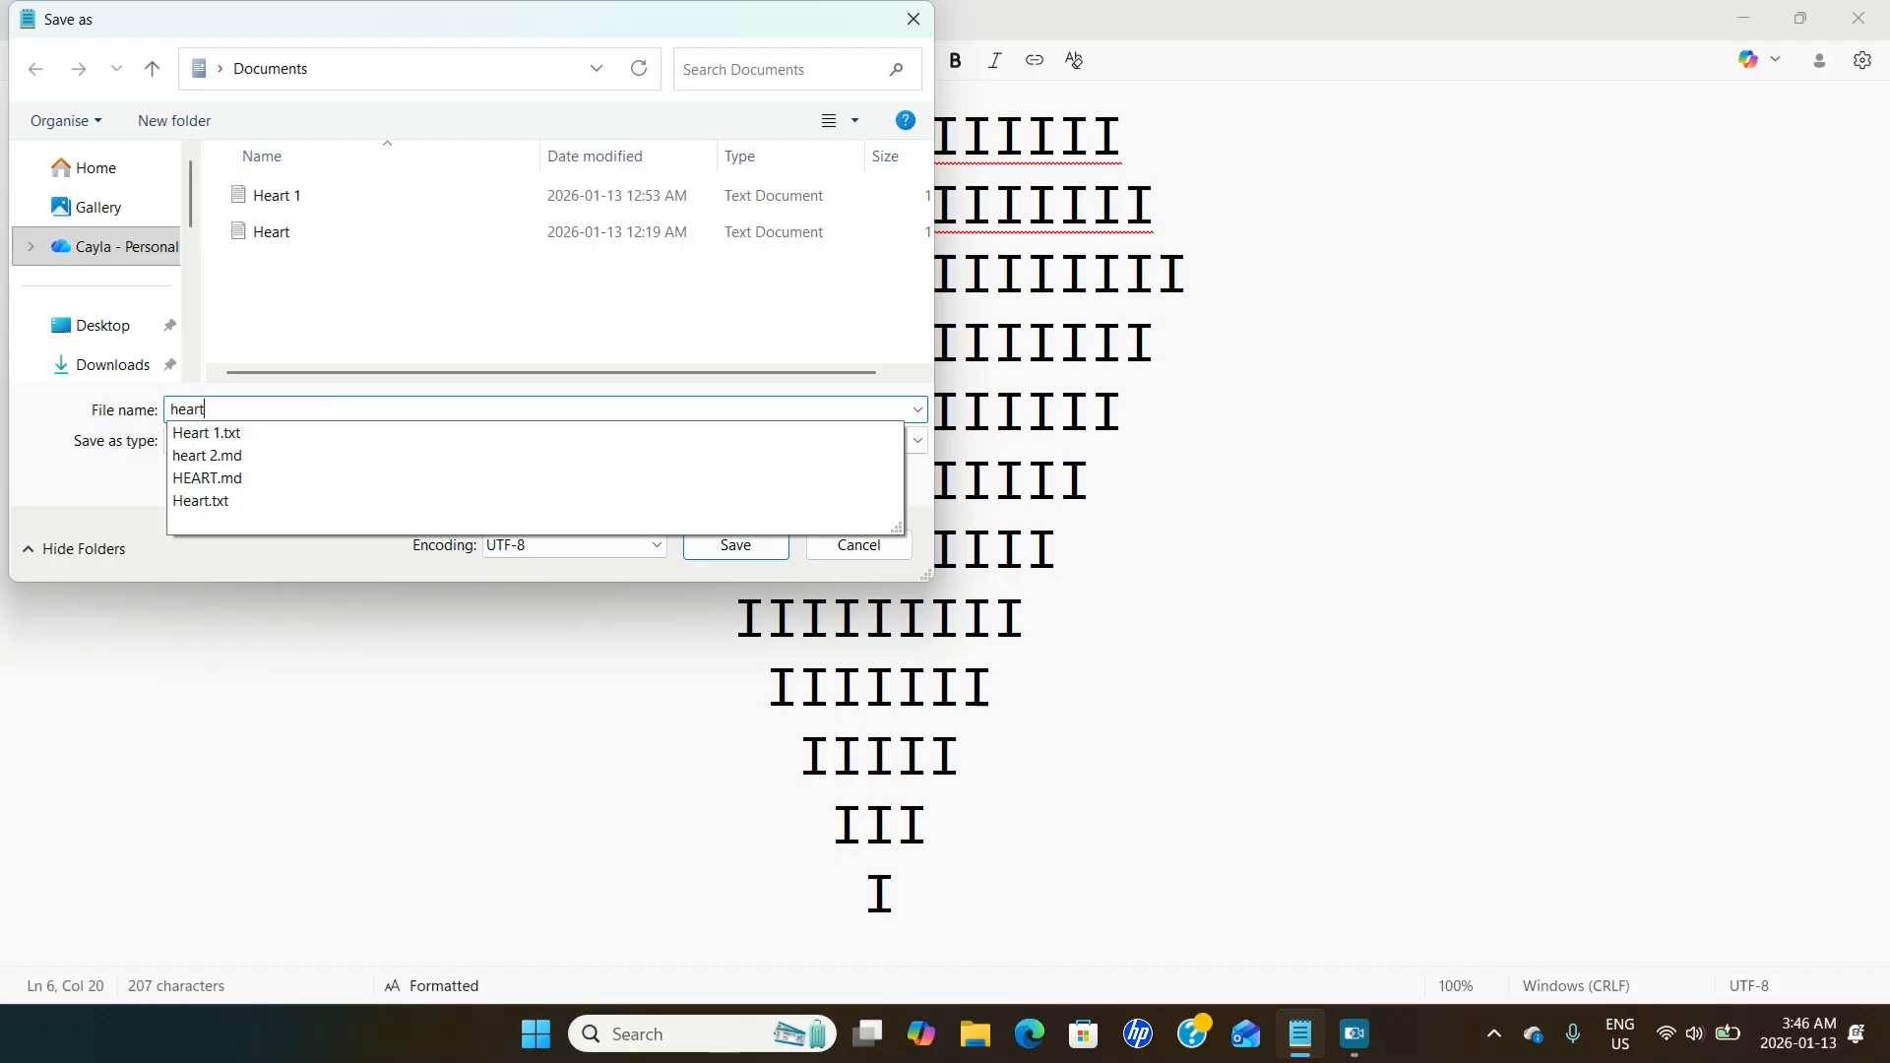
{"action": "type", "text": "3"}
{"action": "key", "text": "Return"}
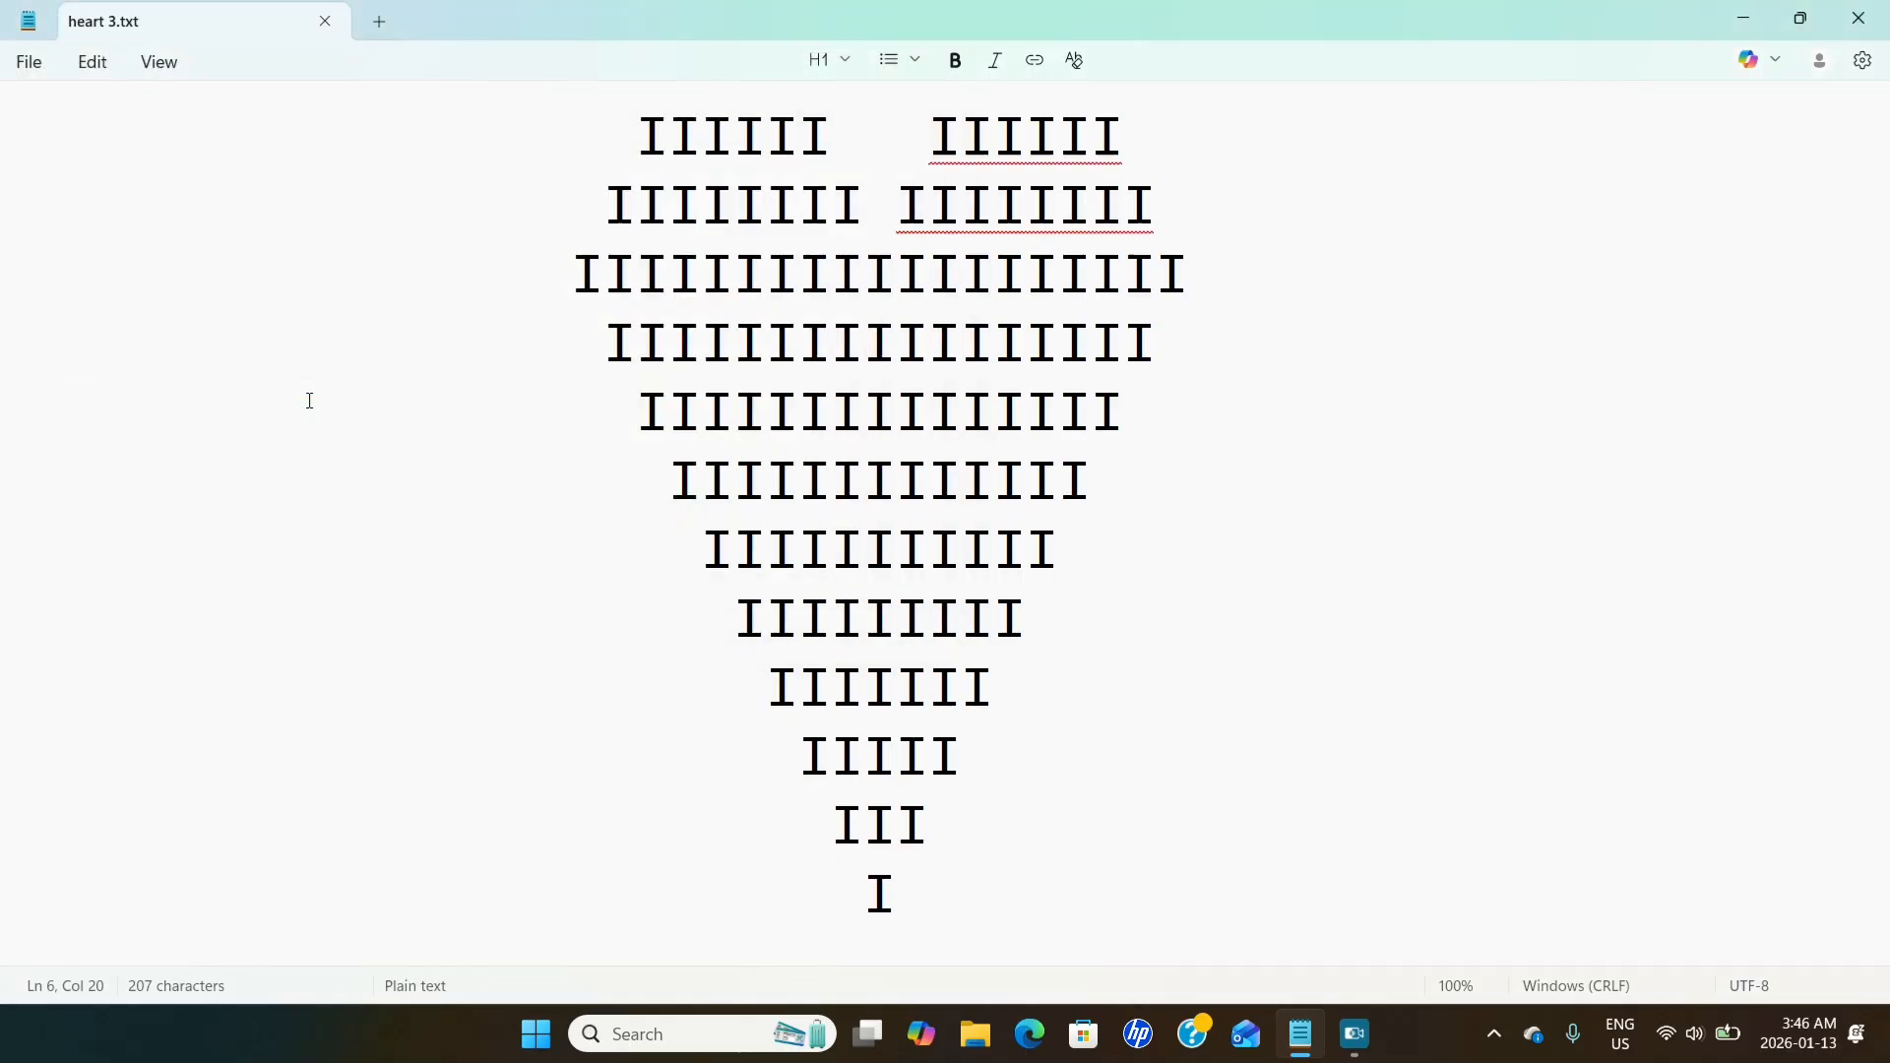
{"action": "left_click", "coordinate": [1866, 27]}
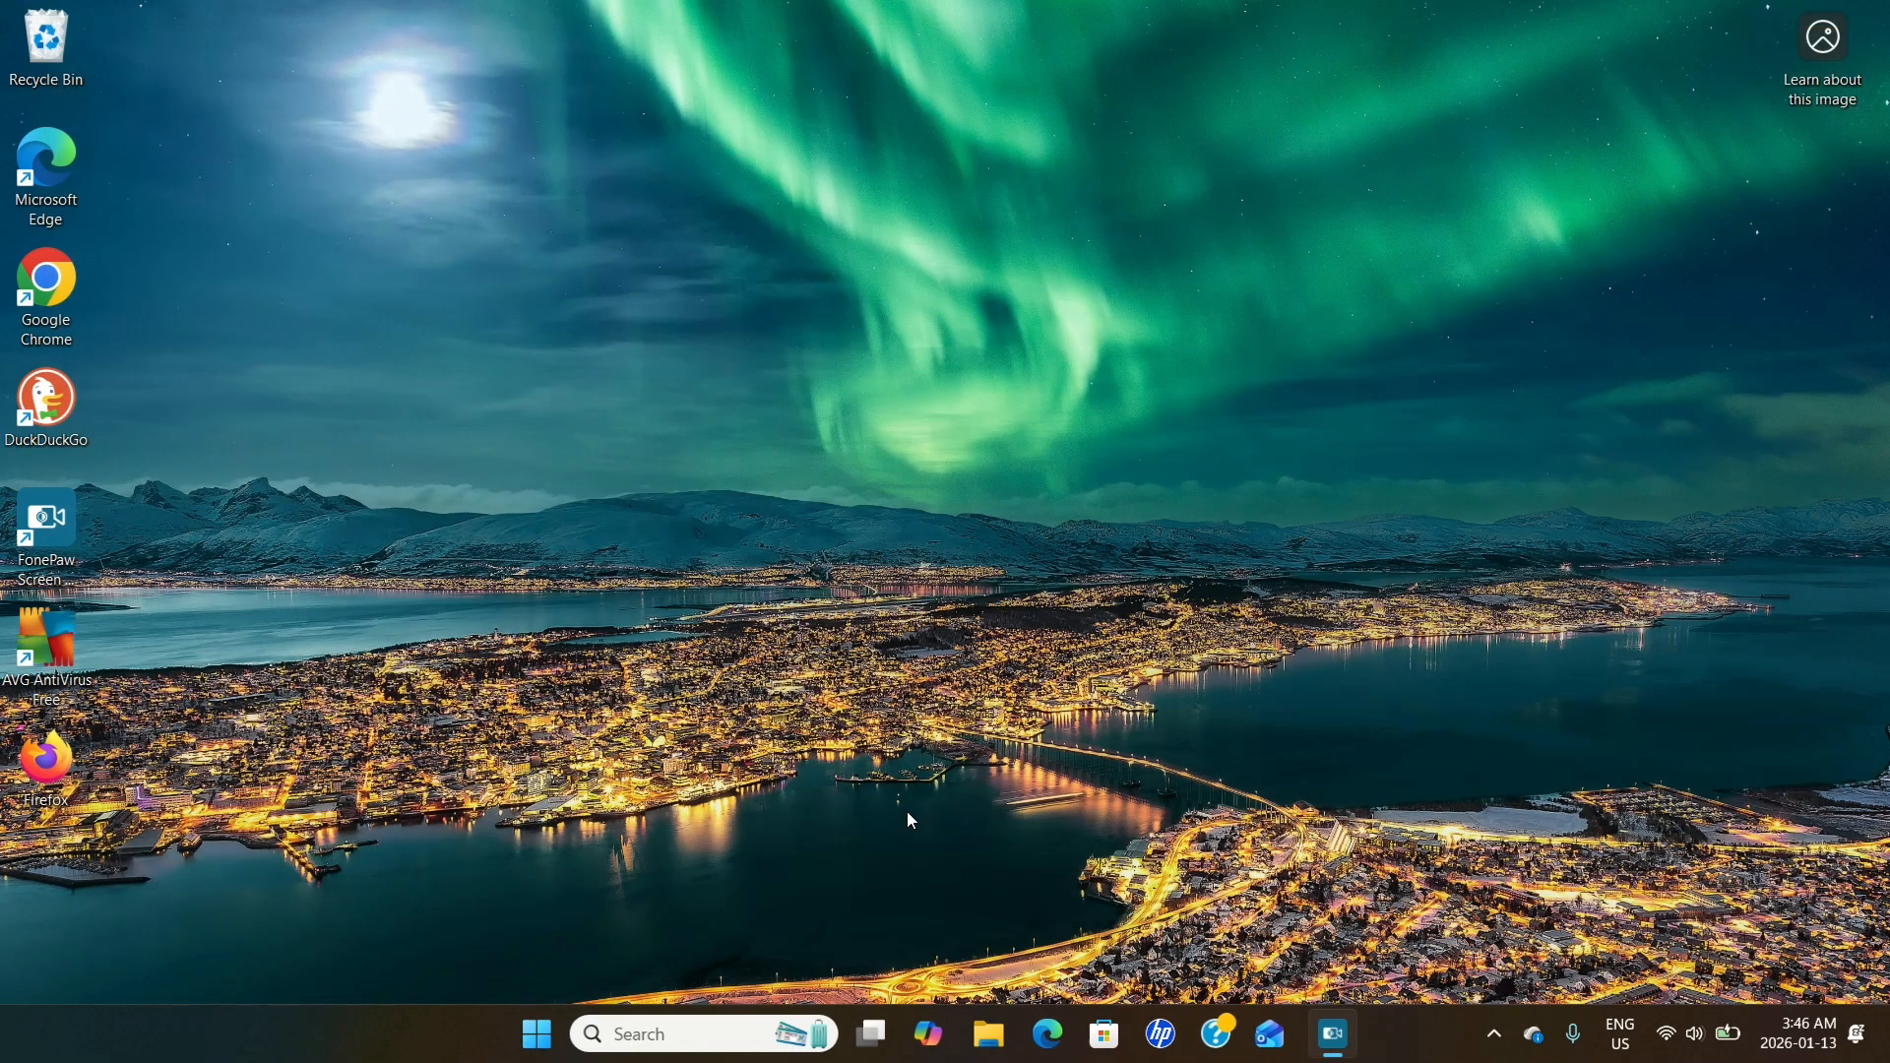
Search for Notepad and reopen it, view heart 3.txt in a maximized window, and close it.
{"action": "left_click", "coordinate": [748, 1038]}
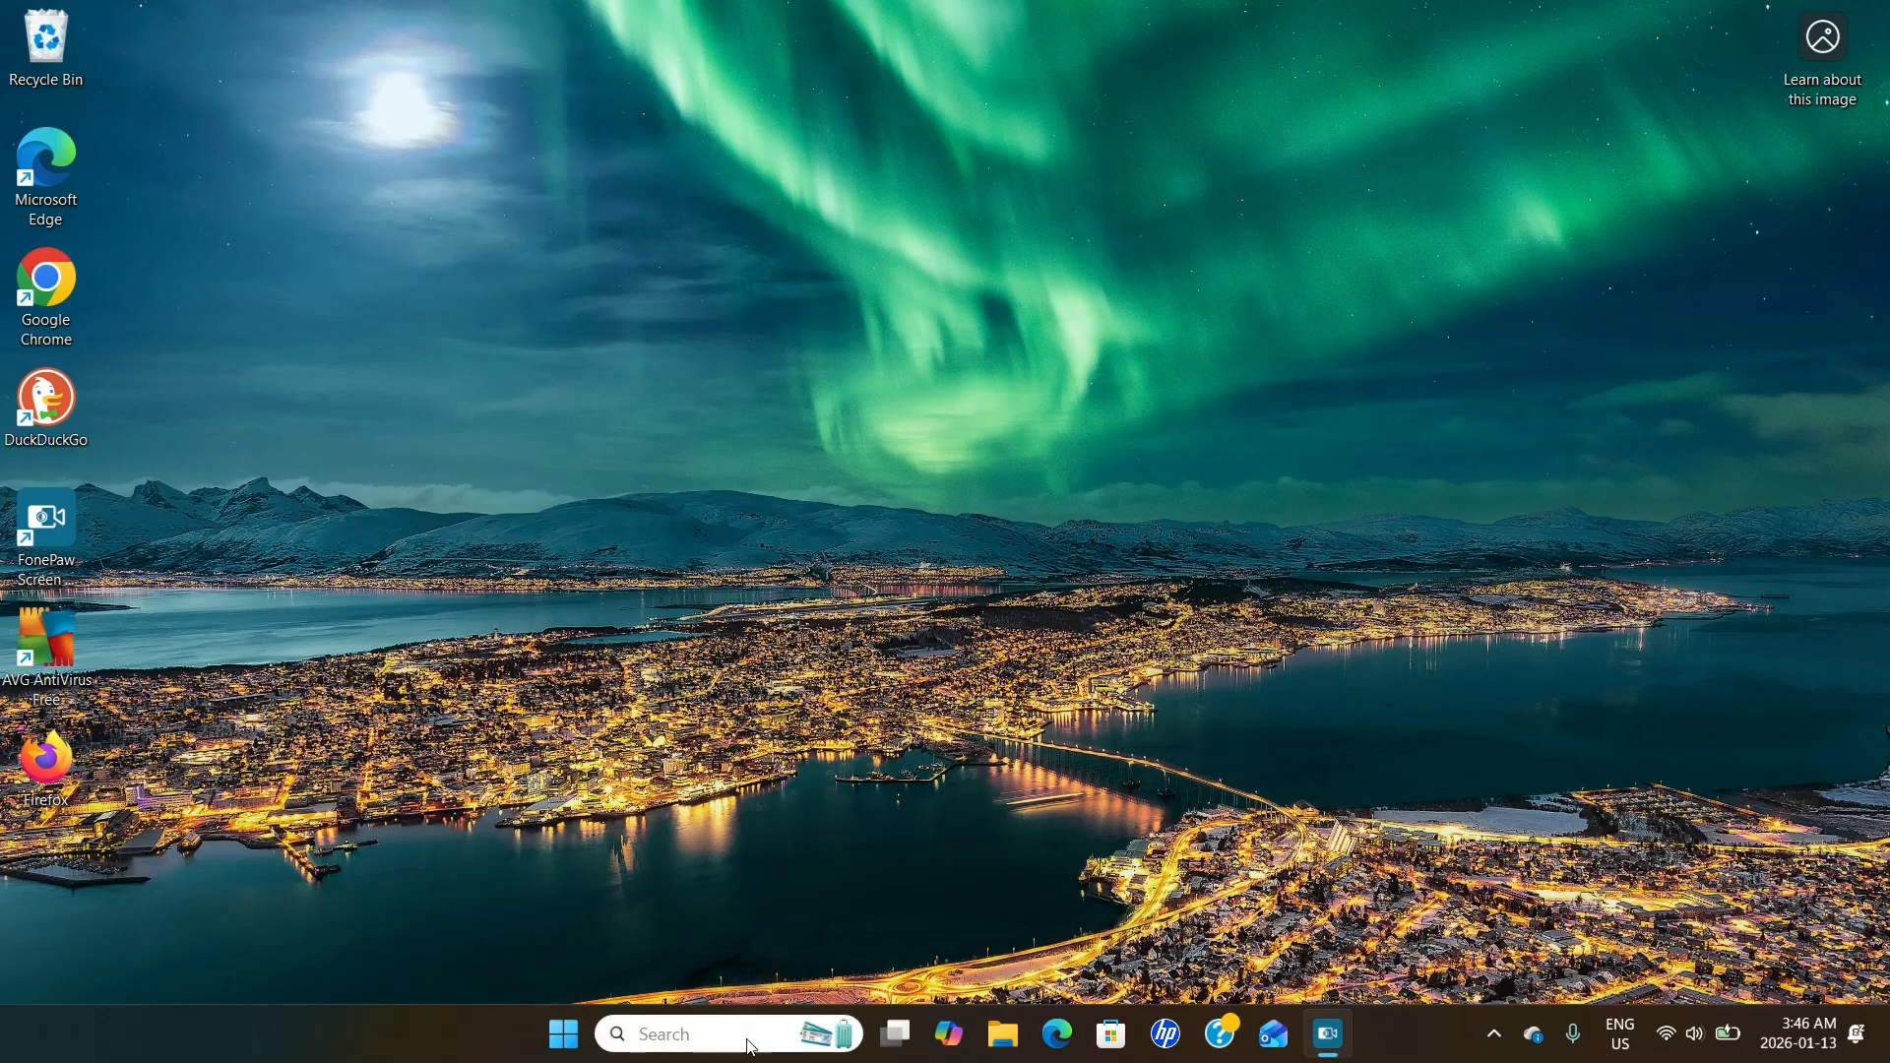
{"action": "type", "text": "note"}
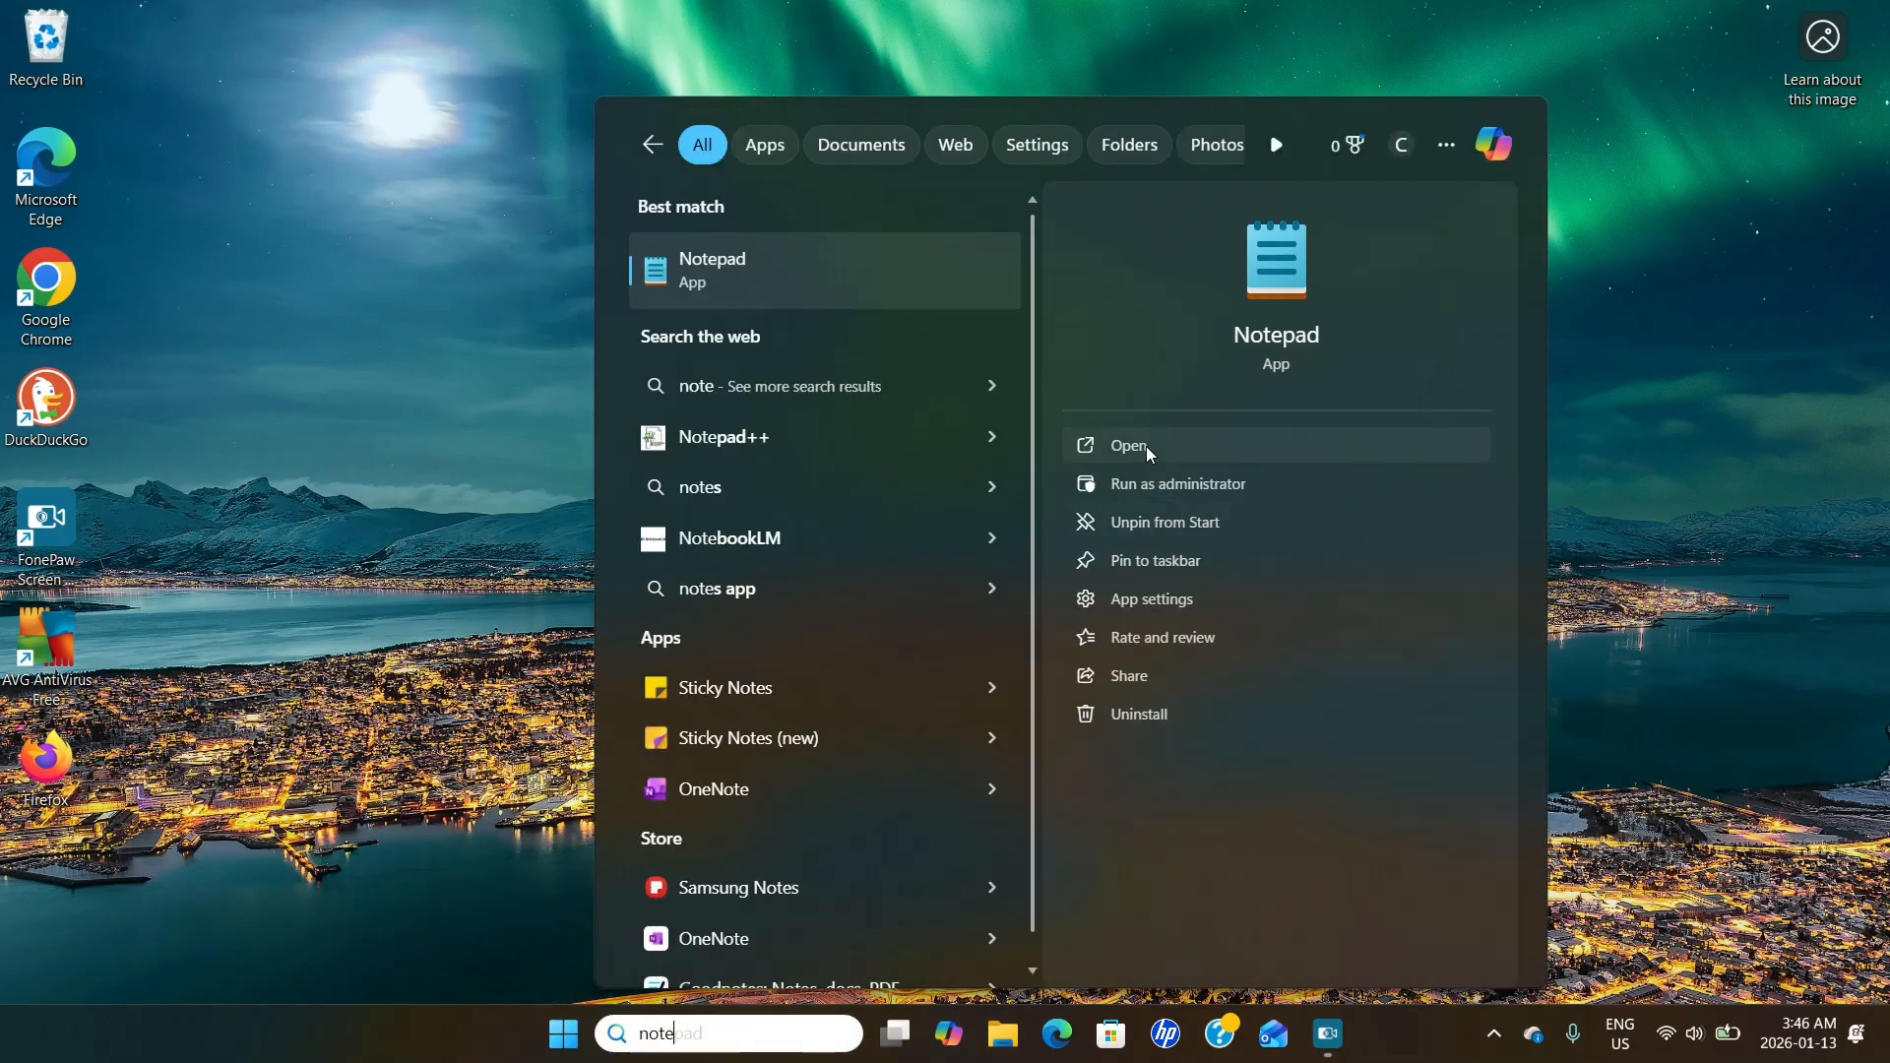
{"action": "left_click", "coordinate": [1143, 446]}
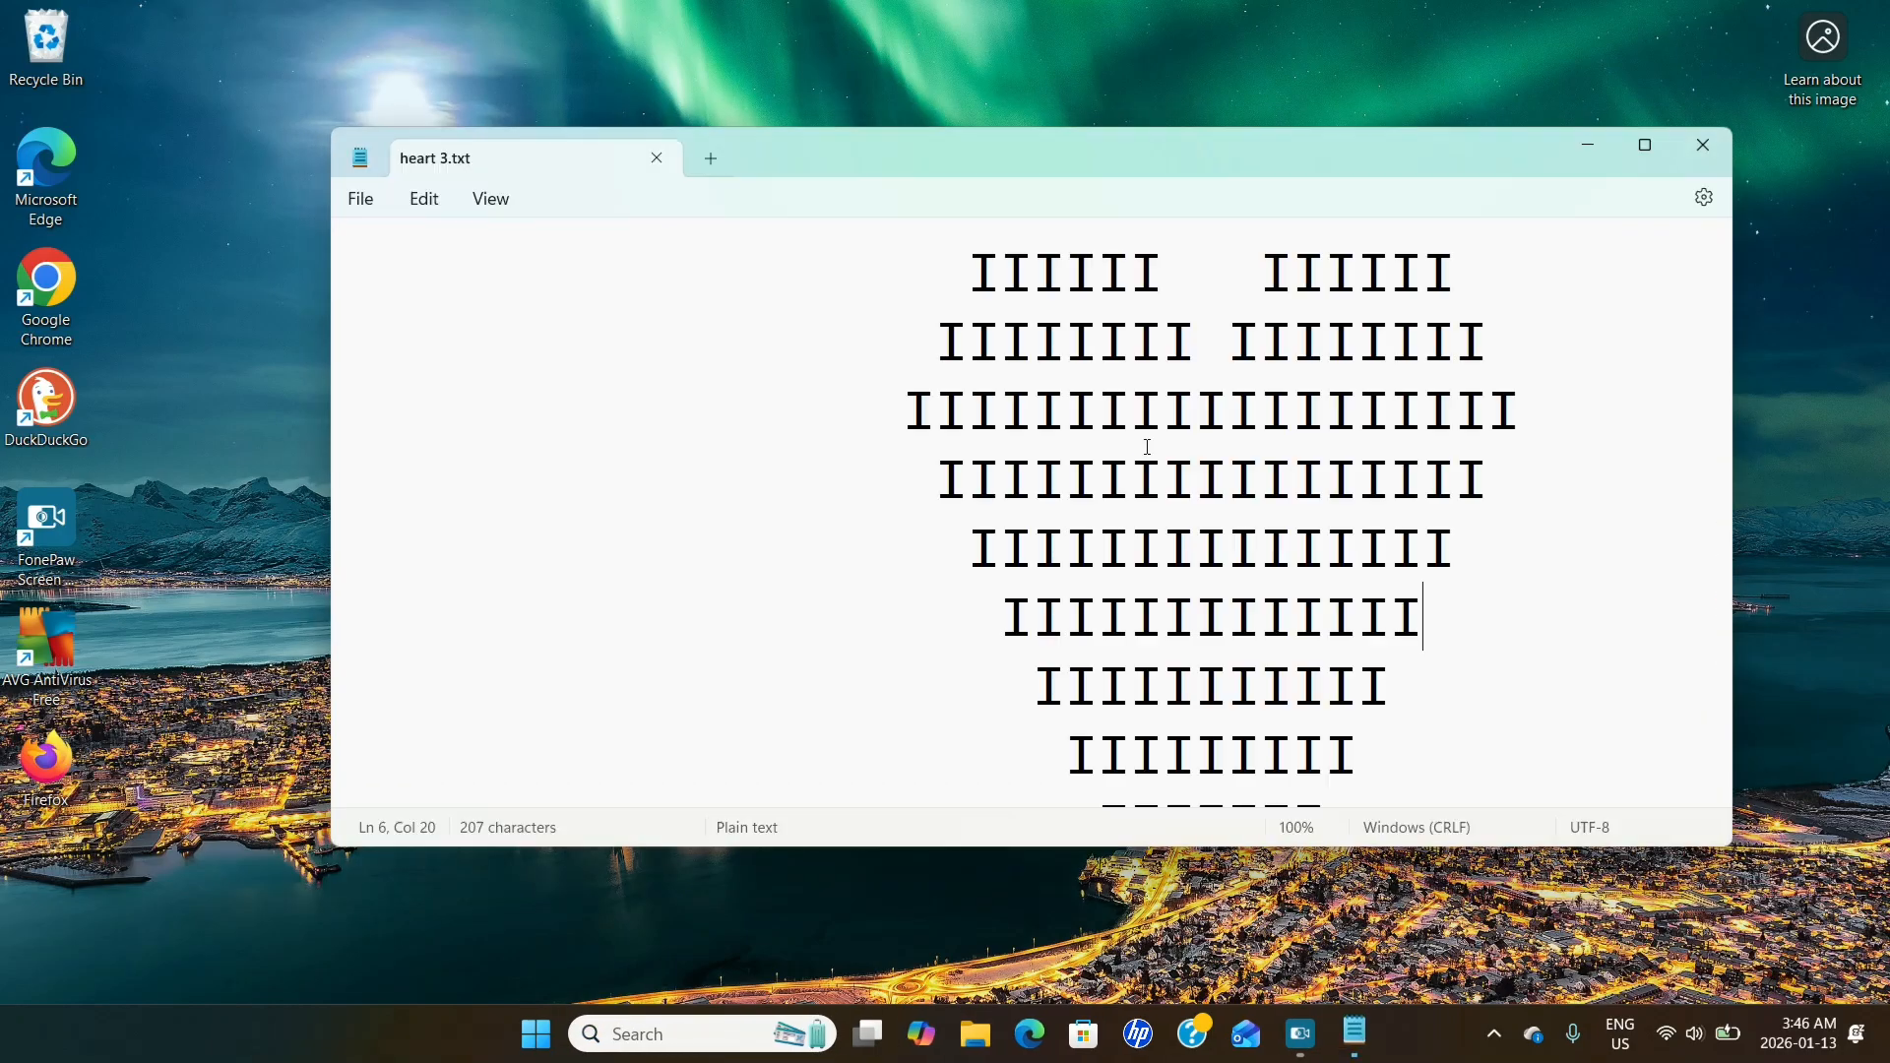
{"action": "left_click", "coordinate": [1658, 155]}
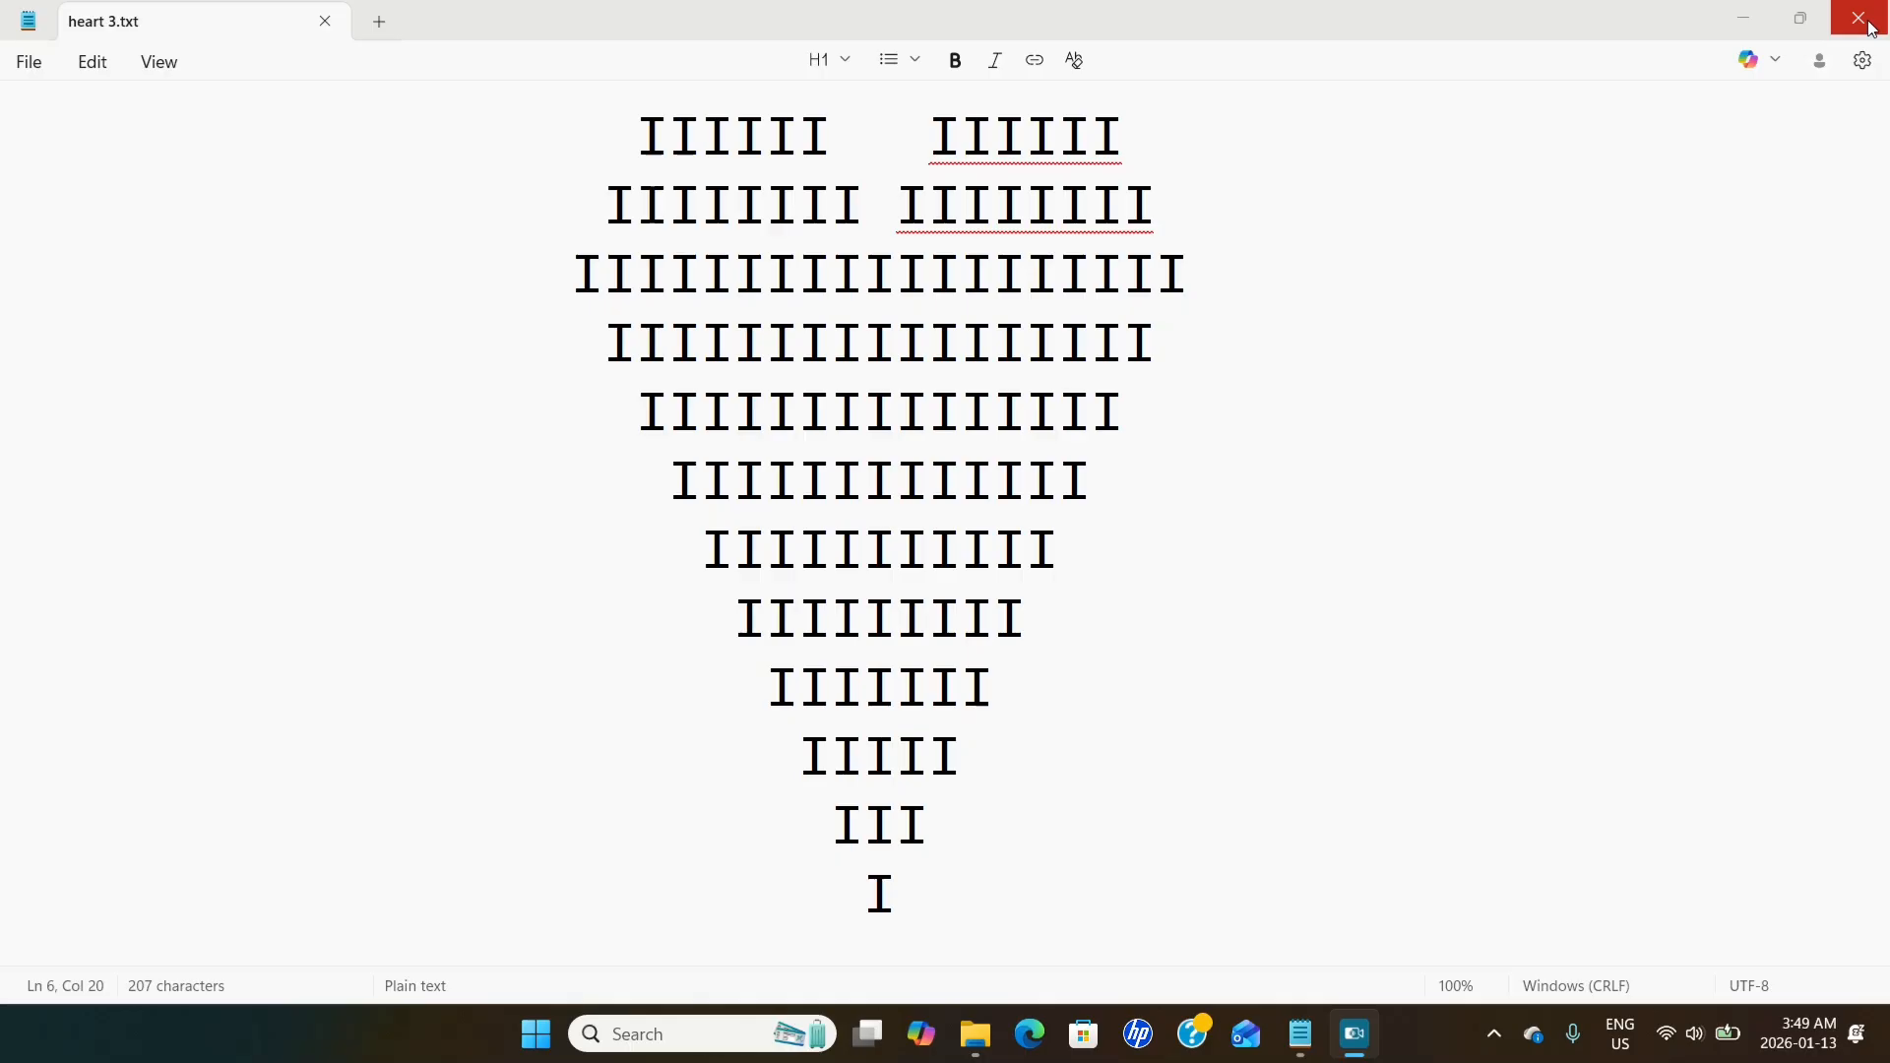
{"action": "left_click", "coordinate": [1871, 28]}
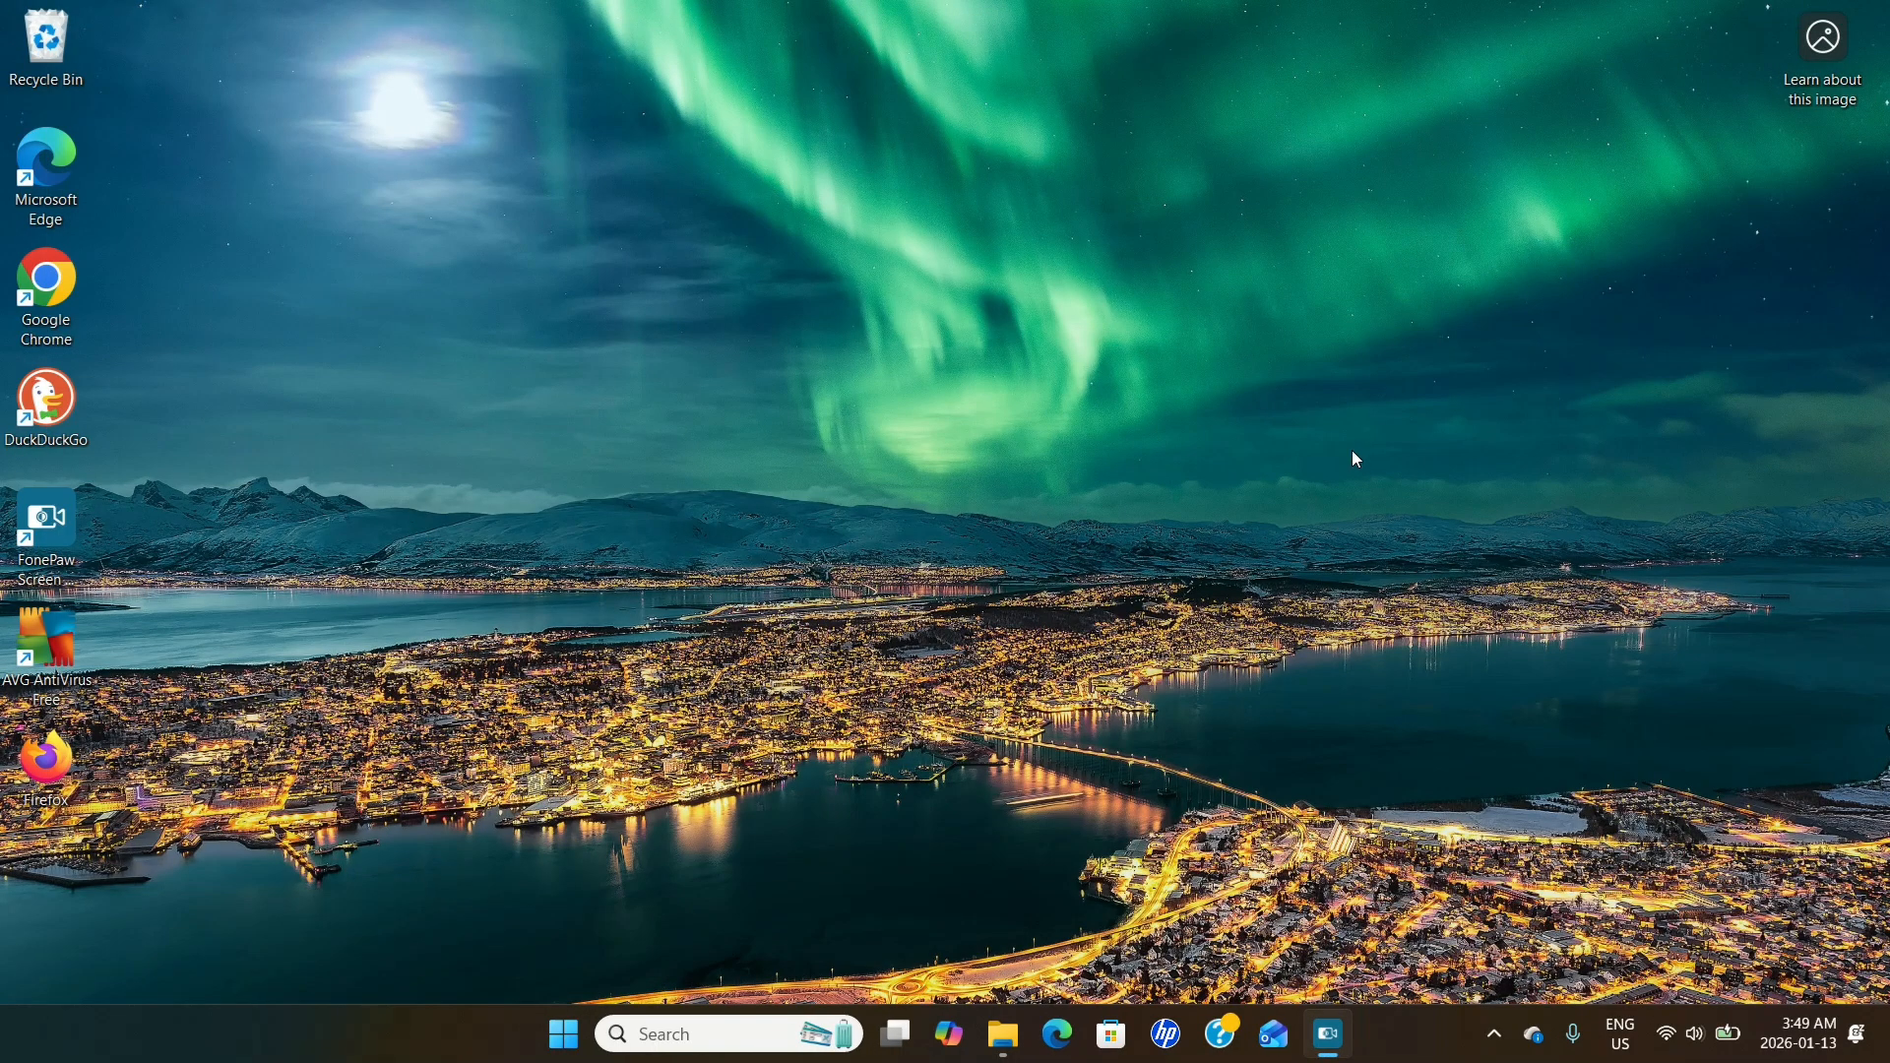